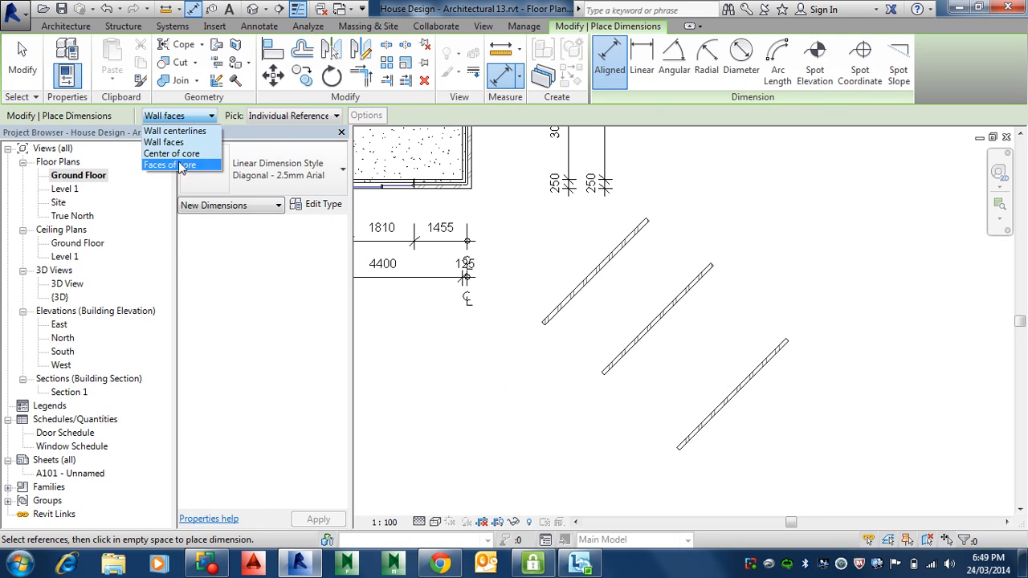
Place an aligned dimension chain across the three diagonal walls, referenced to the center of core, beyond their lower ends.
click(183, 156)
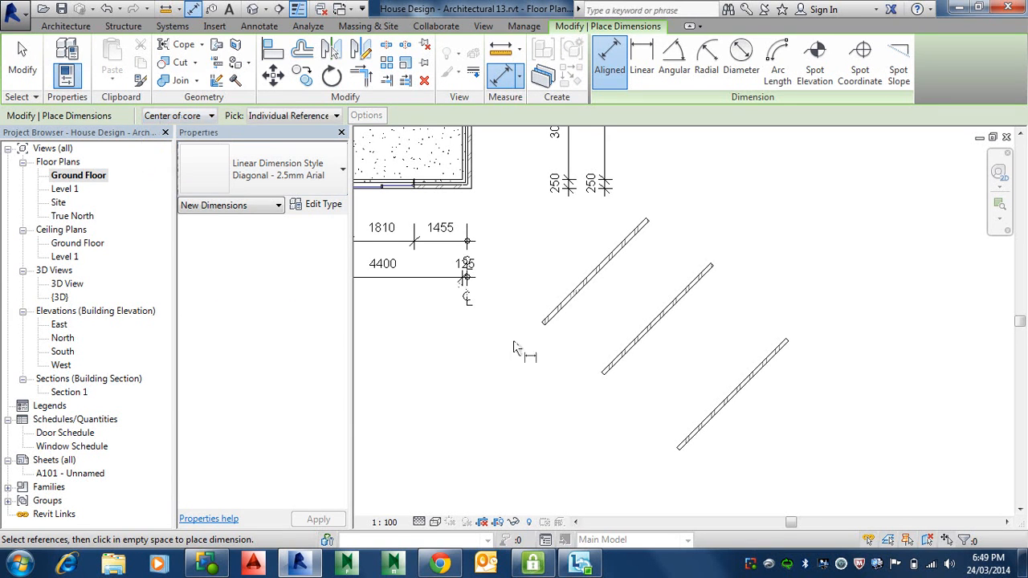
click(551, 325)
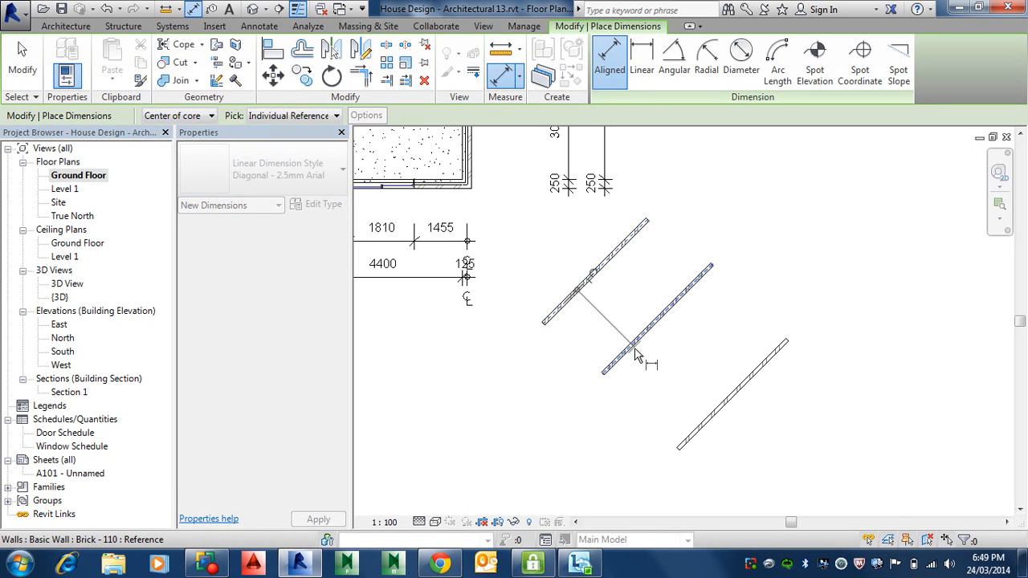
click(633, 345)
click(712, 411)
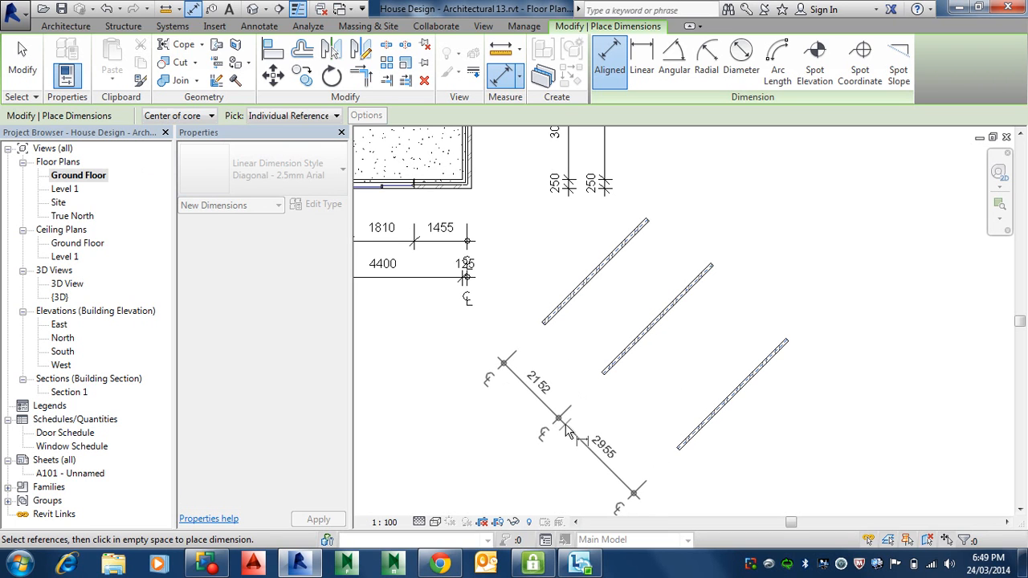
click(566, 431)
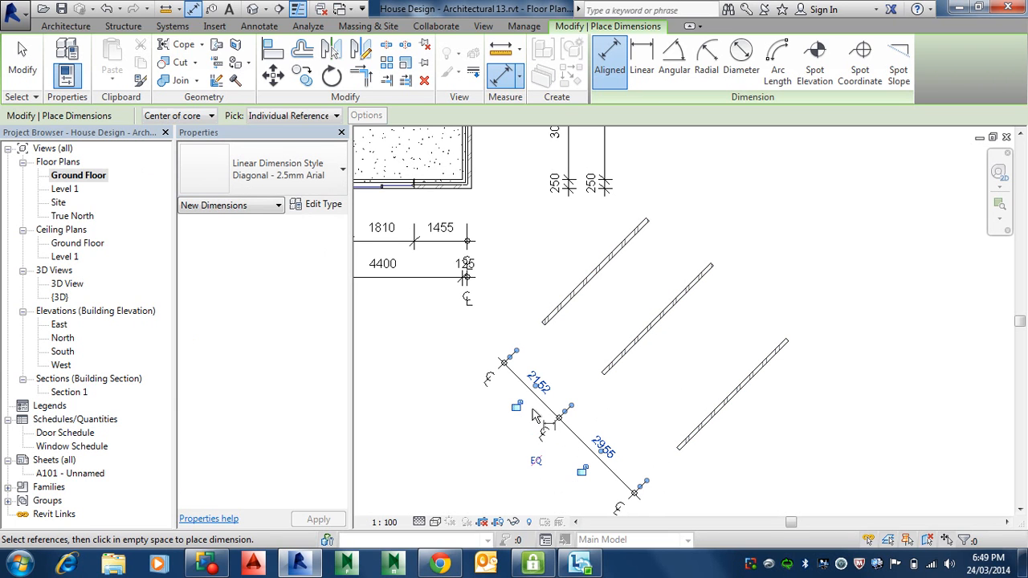
Constrain the two segments of the lower dimension chain to be equal and lock both segments.
scroll(554, 405, up, 2)
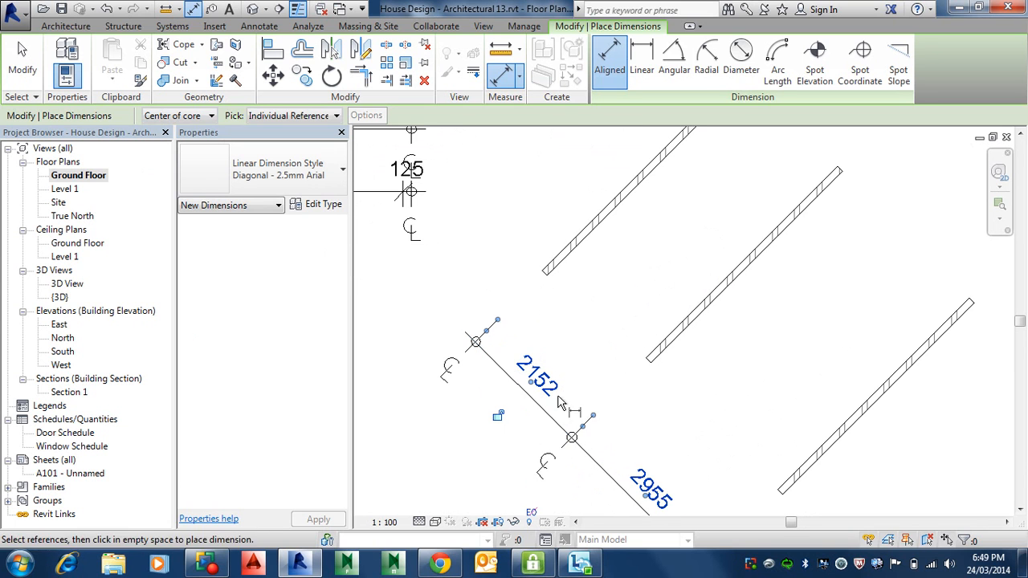
middle_drag(640, 429, 602, 333)
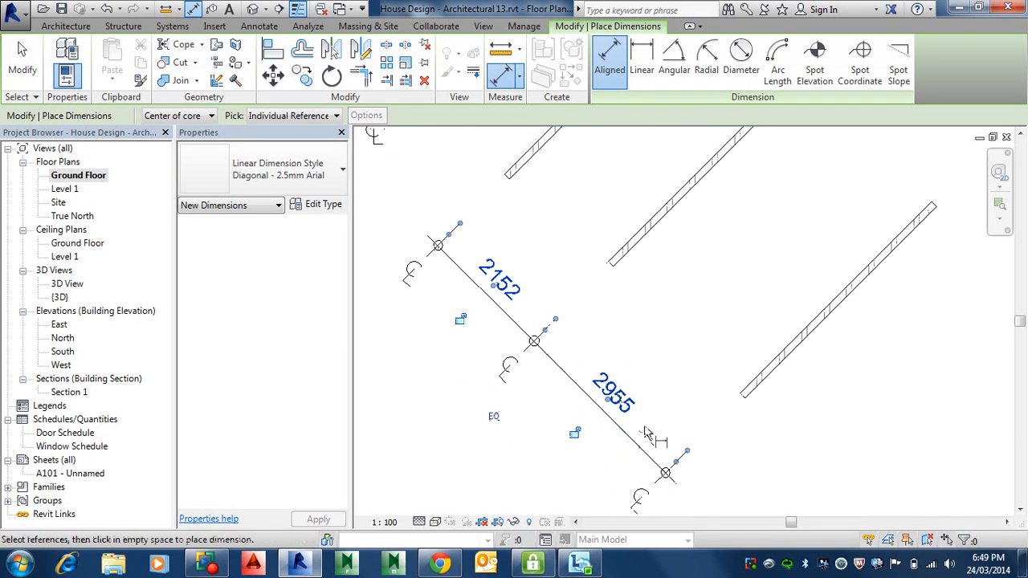
scroll(606, 408, down, 1)
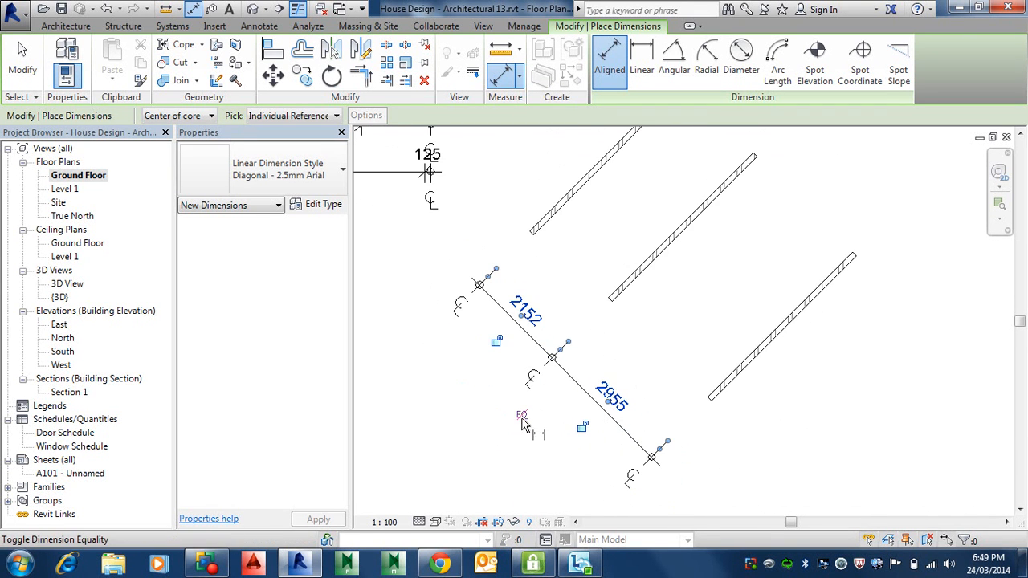
click(522, 418)
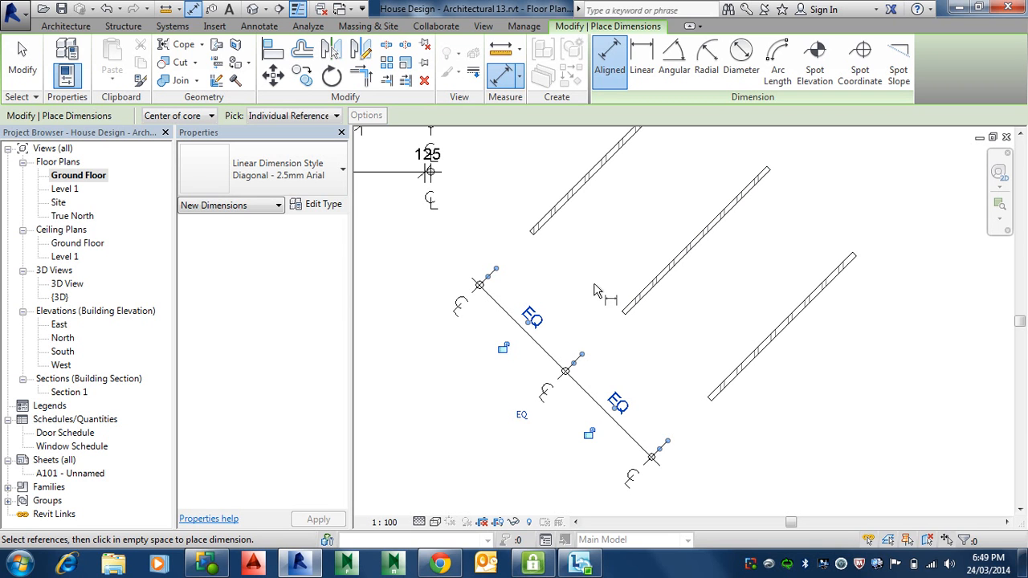
scroll(470, 306, up, 3)
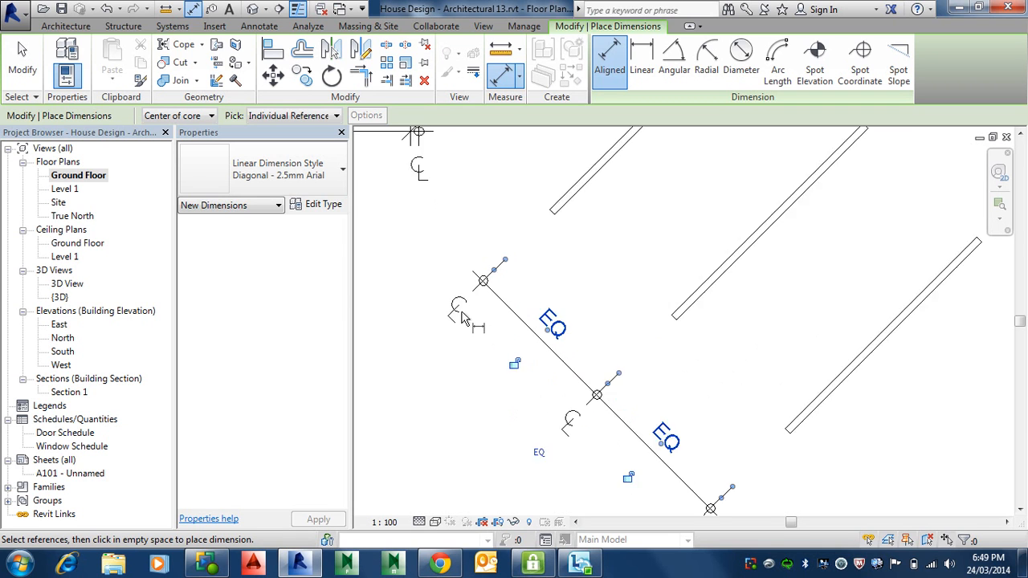
scroll(496, 294, down, 4)
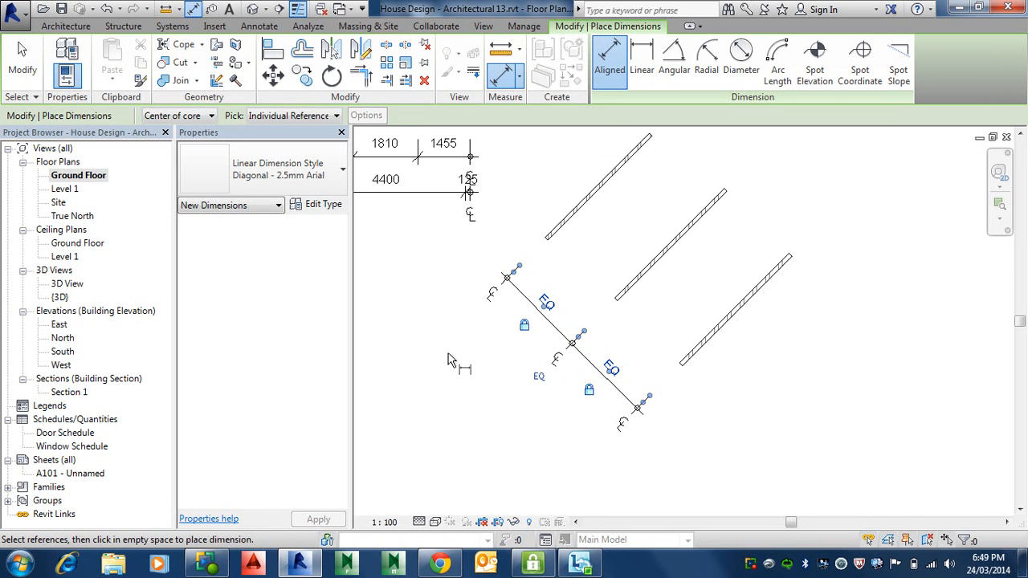
Toggle off the equality on the lower dimension chain and check the middle diagonal wall's locked constraints.
click(538, 378)
click(647, 269)
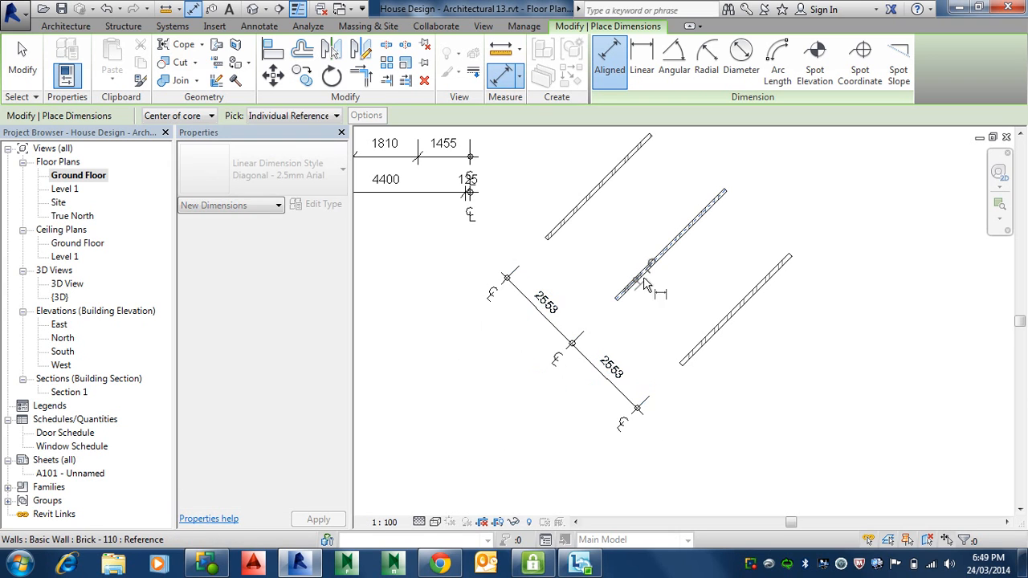
key(Escape)
key(Escape)
click(631, 283)
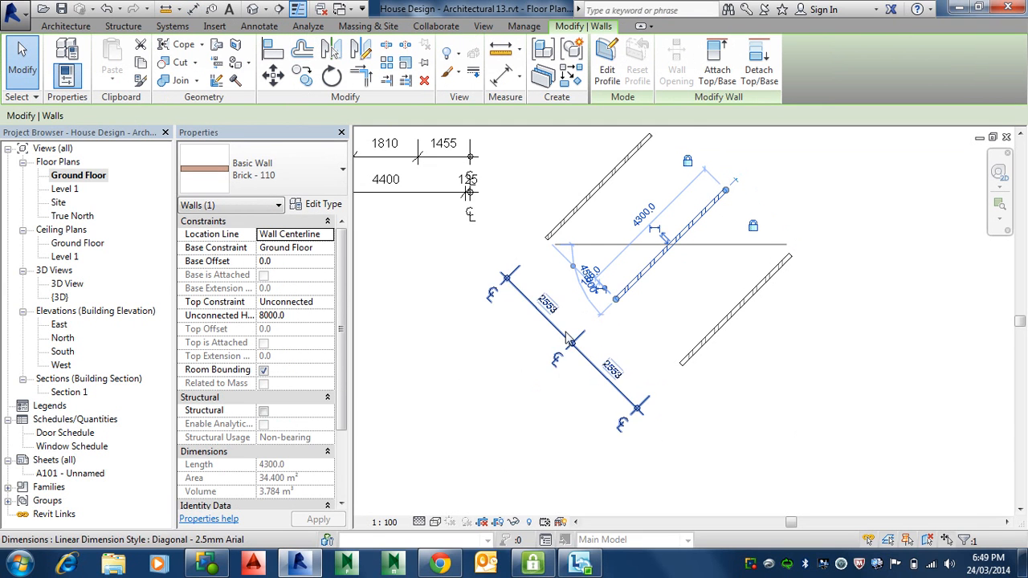
key(Escape)
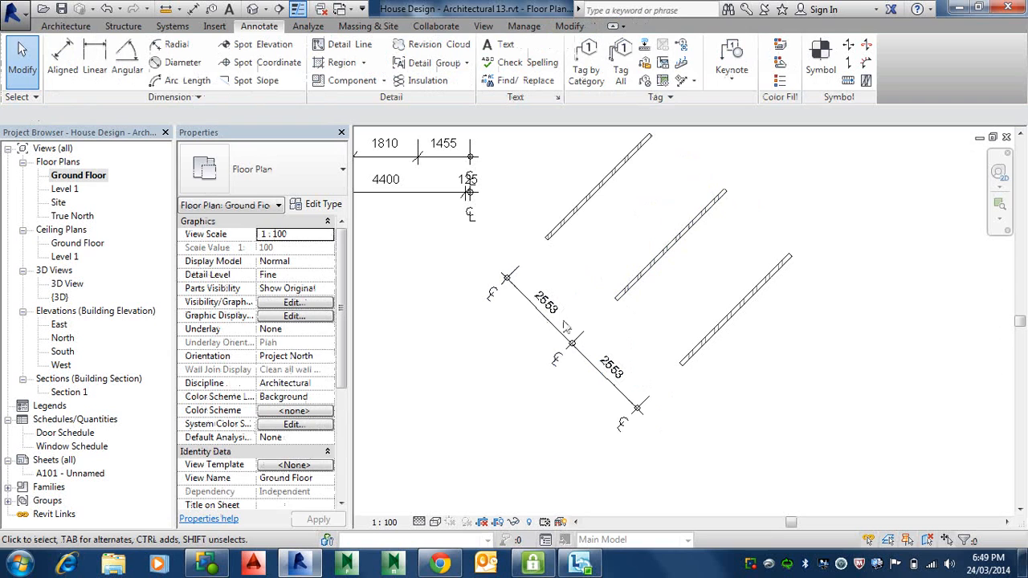
Place a second aligned dimension chain across the three diagonal walls, beyond their upper ends.
click(63, 55)
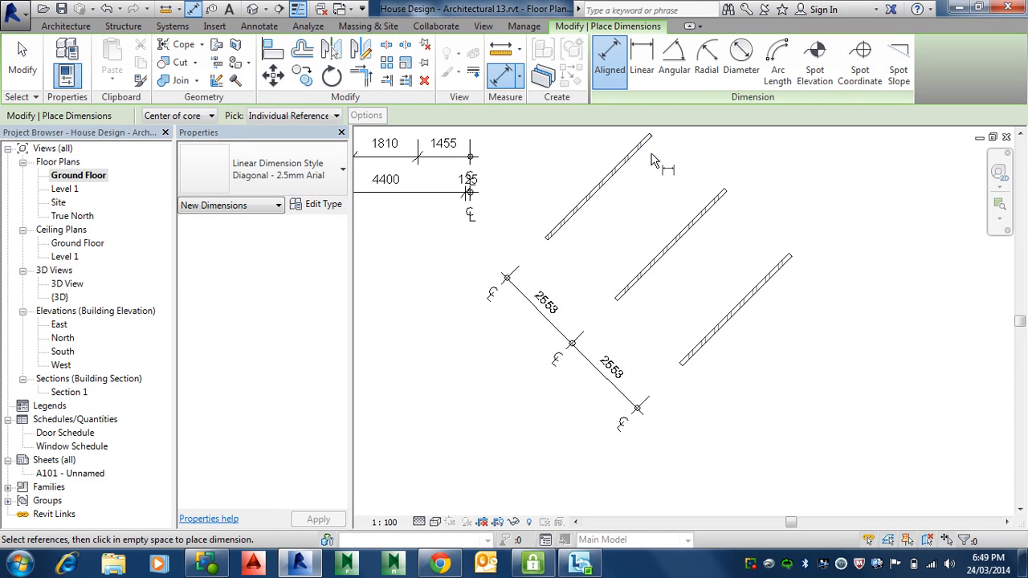
key(Escape)
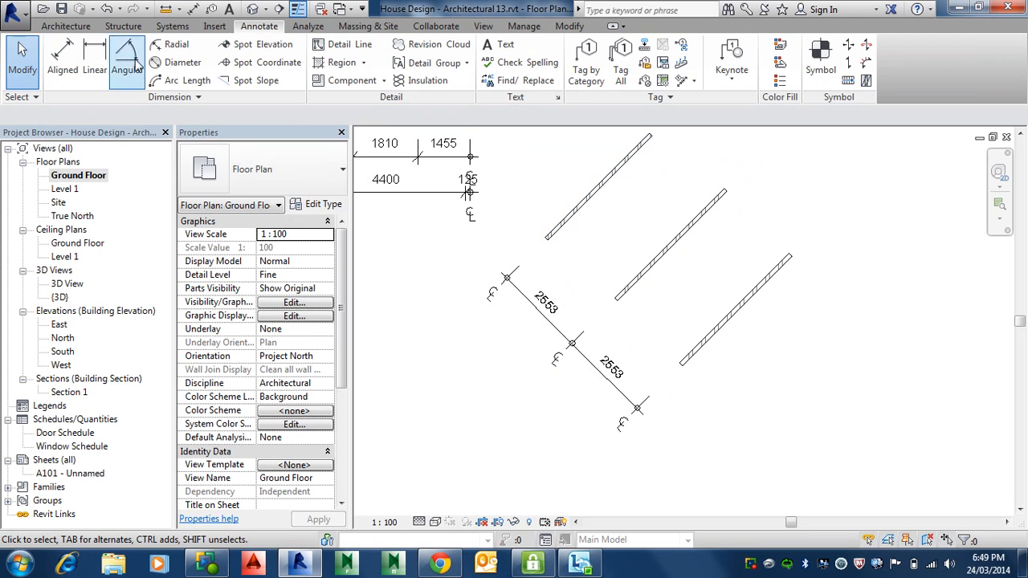
click(63, 54)
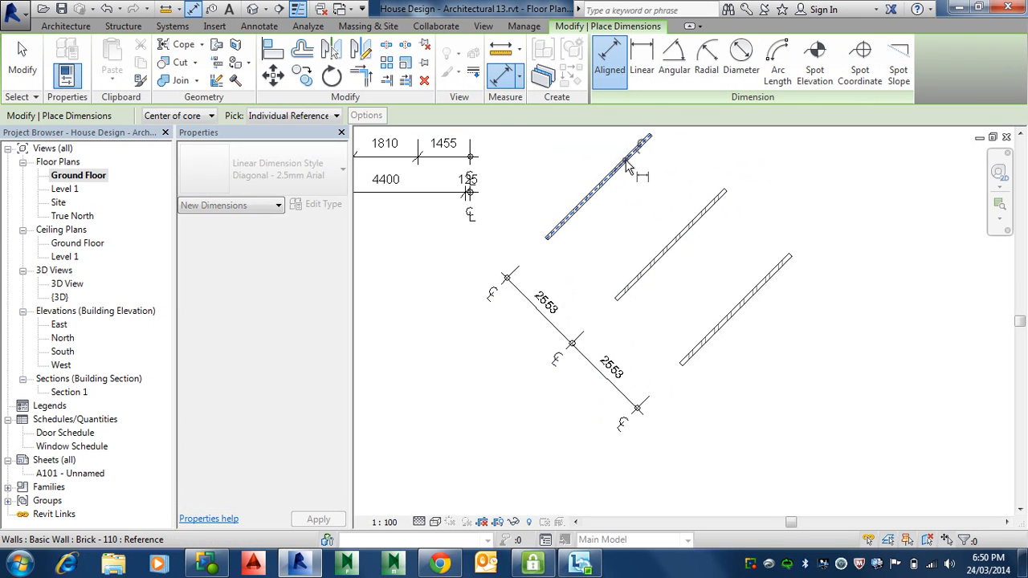
click(628, 166)
click(690, 226)
click(755, 297)
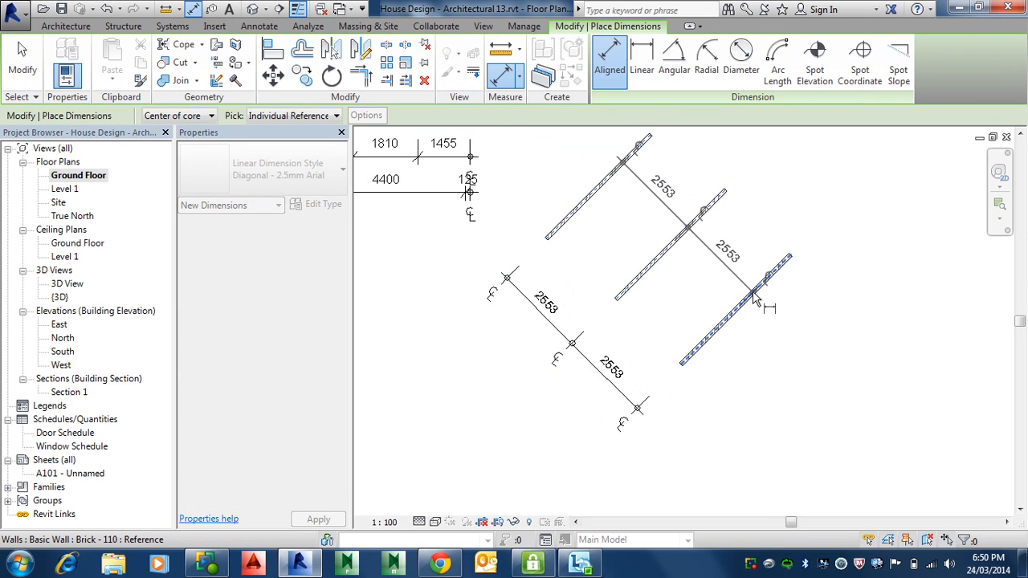
click(819, 218)
middle_drag(819, 218, 779, 299)
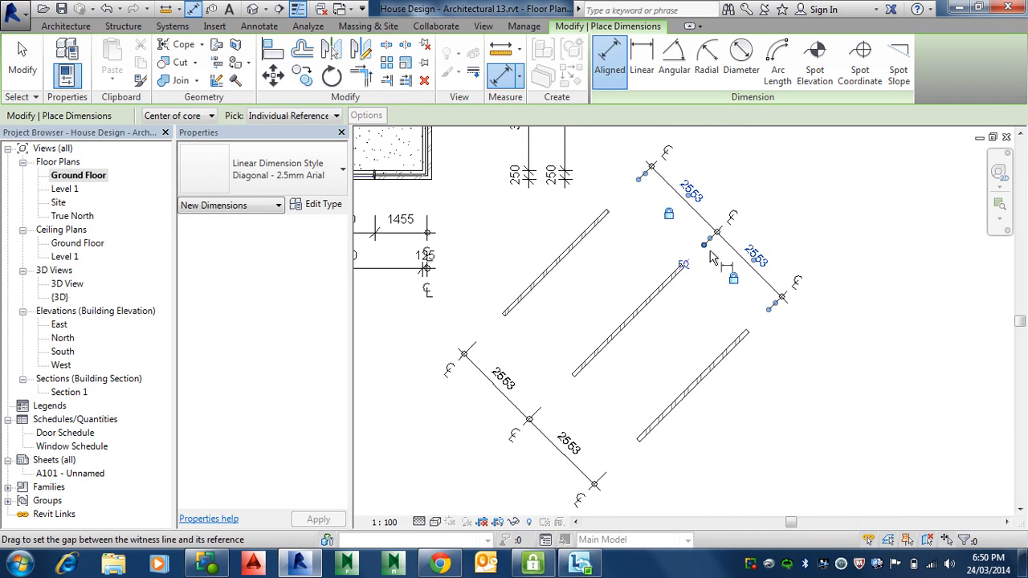
Toggle on equality for the upper dimension chain and finish dimensioning.
scroll(683, 265, up, 3)
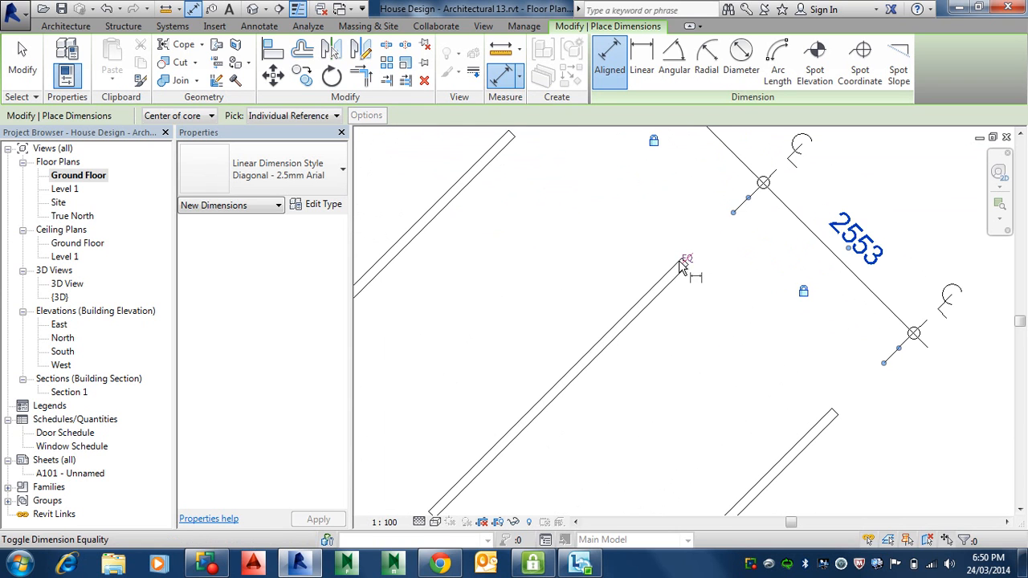
click(689, 265)
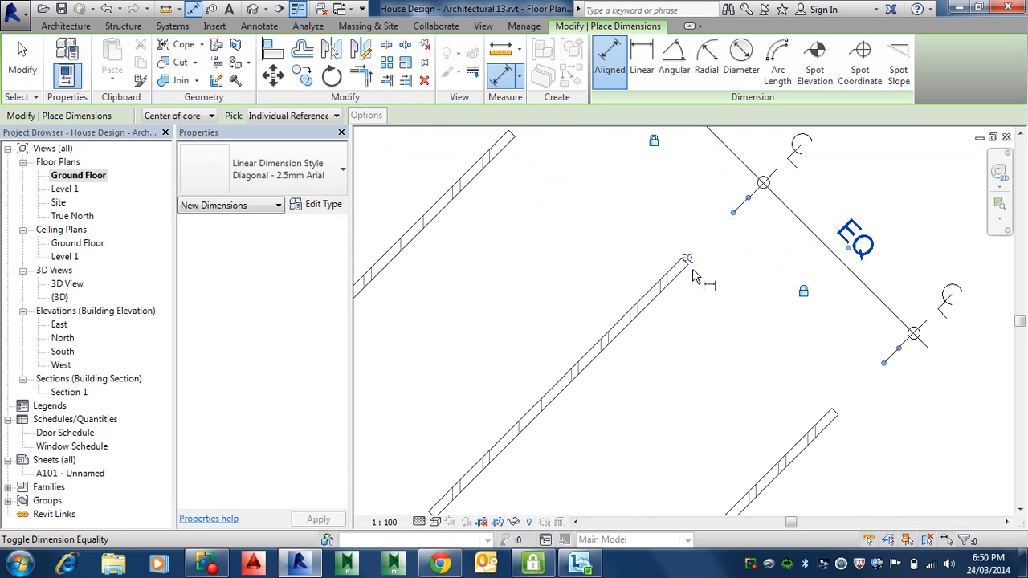
scroll(769, 300, down, 3)
middle_drag(775, 277, 818, 386)
scroll(781, 316, up, 2)
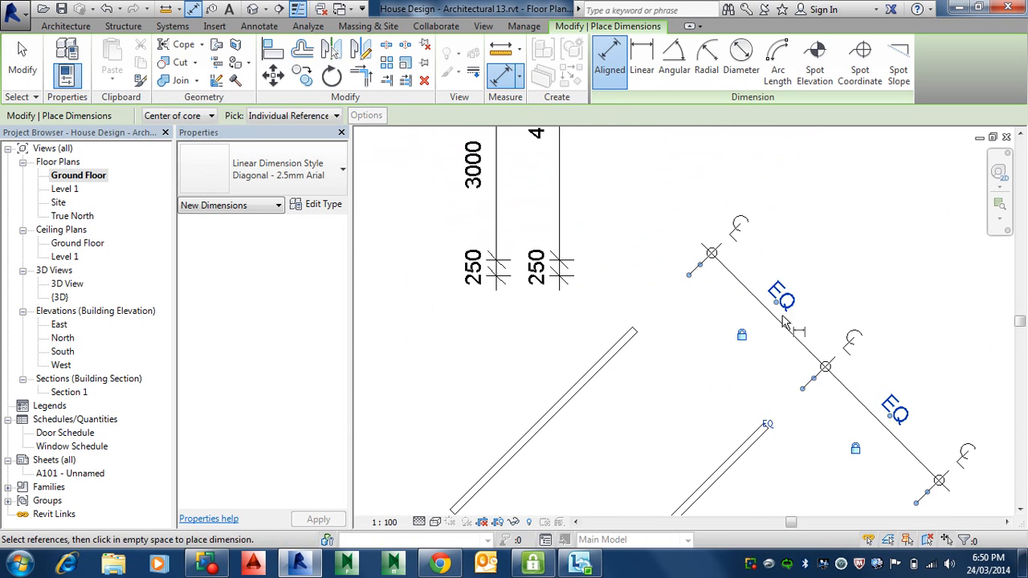
scroll(715, 342, down, 2)
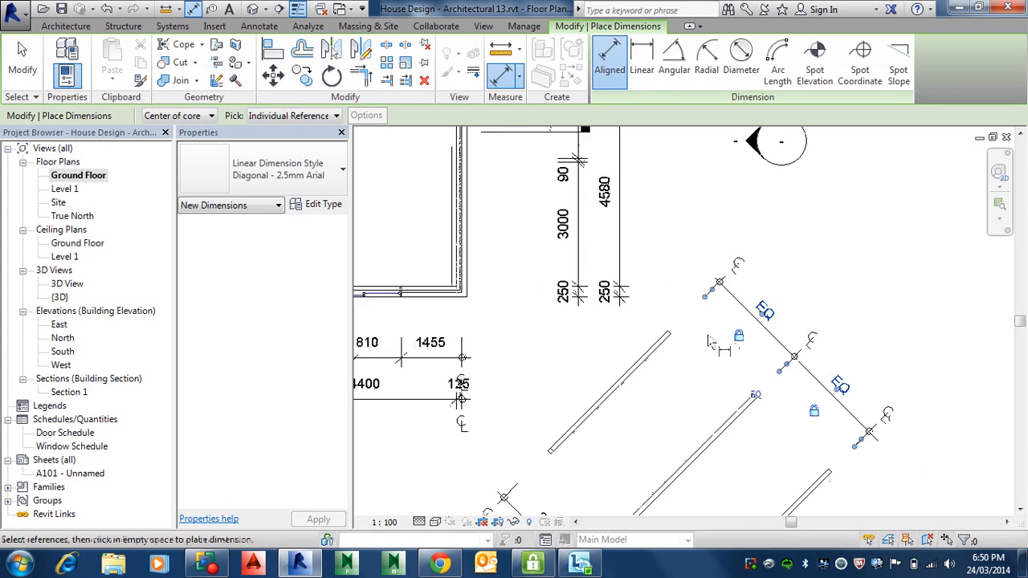
scroll(708, 342, down, 1)
key(Escape)
key(Escape)
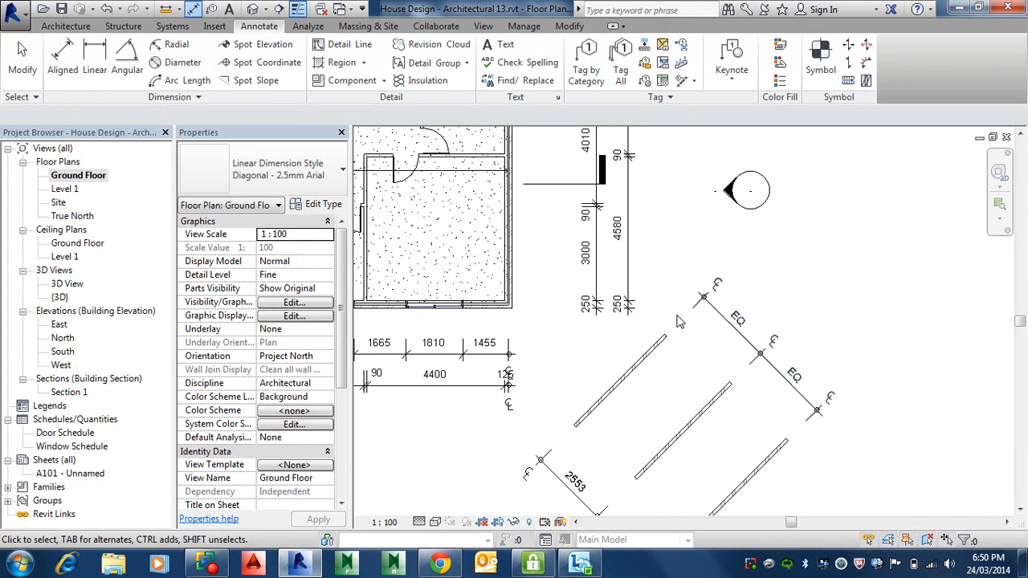
Lock the 1100 segment of the inner vertical dimension chain beside the house's upper-right corner.
scroll(678, 321, down, 2)
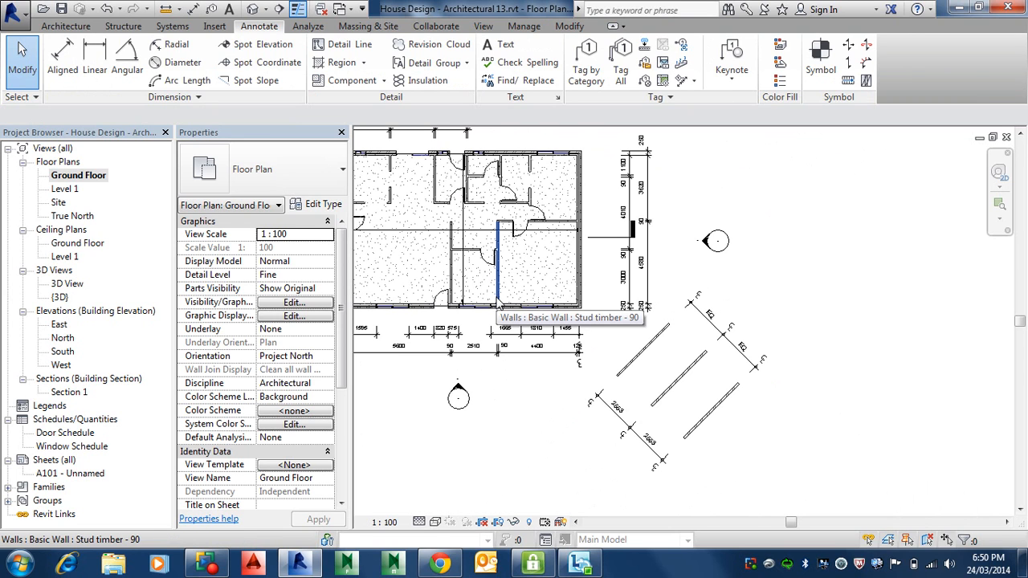
scroll(527, 333, up, 5)
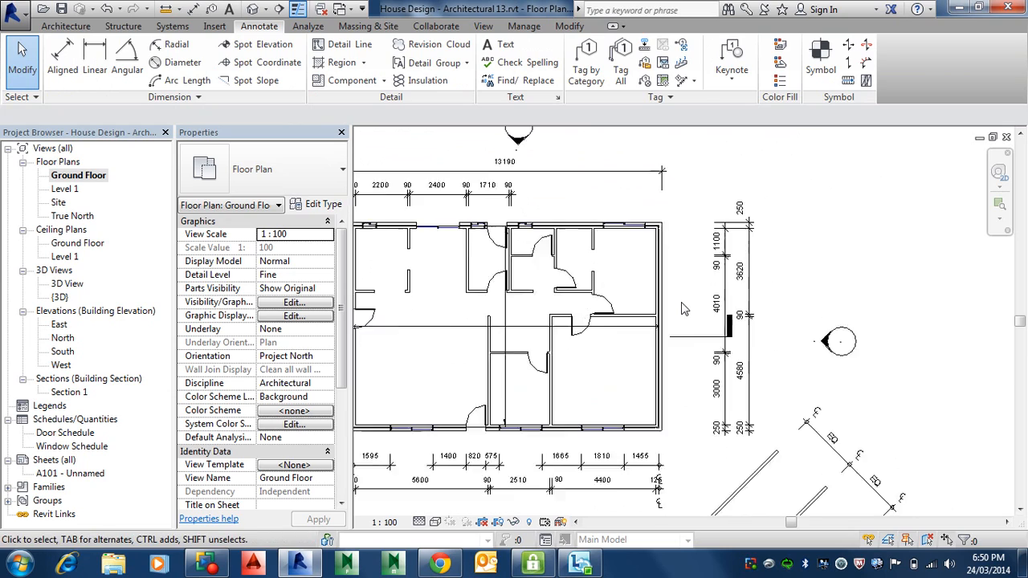
scroll(629, 302, down, 2)
middle_drag(592, 294, 631, 360)
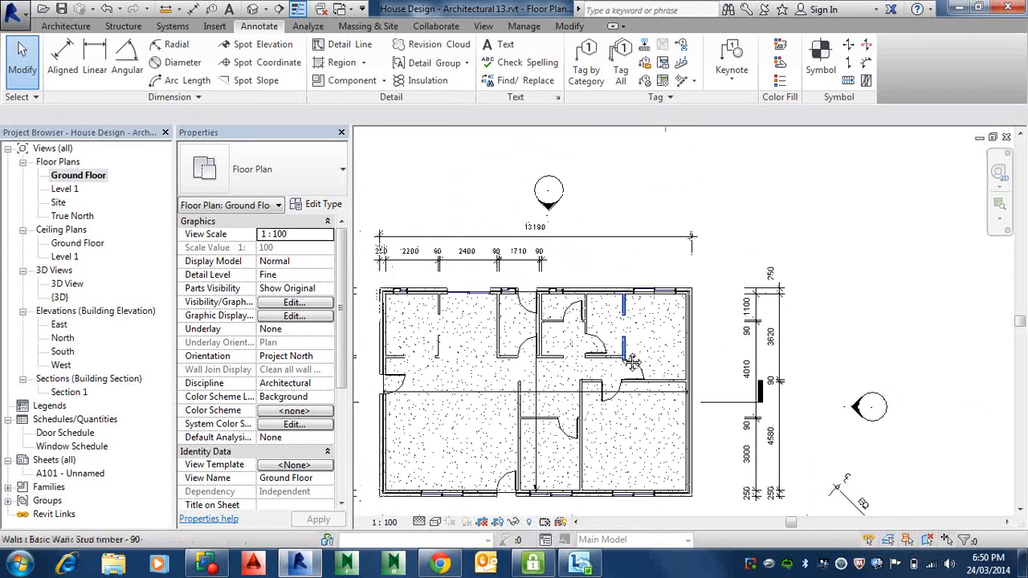
scroll(625, 352, up, 2)
scroll(601, 345, up, 2)
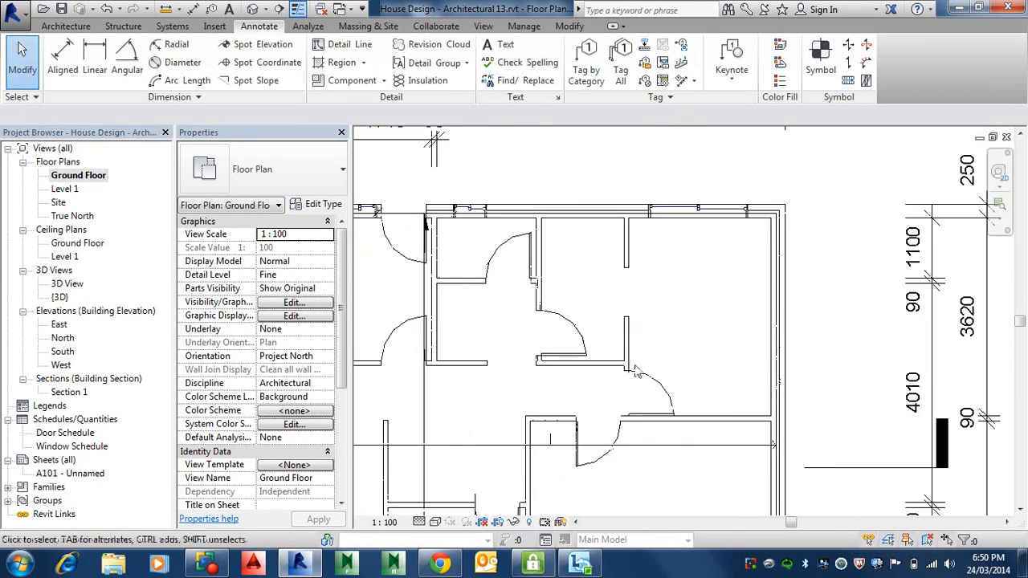
middle_drag(602, 329, 602, 356)
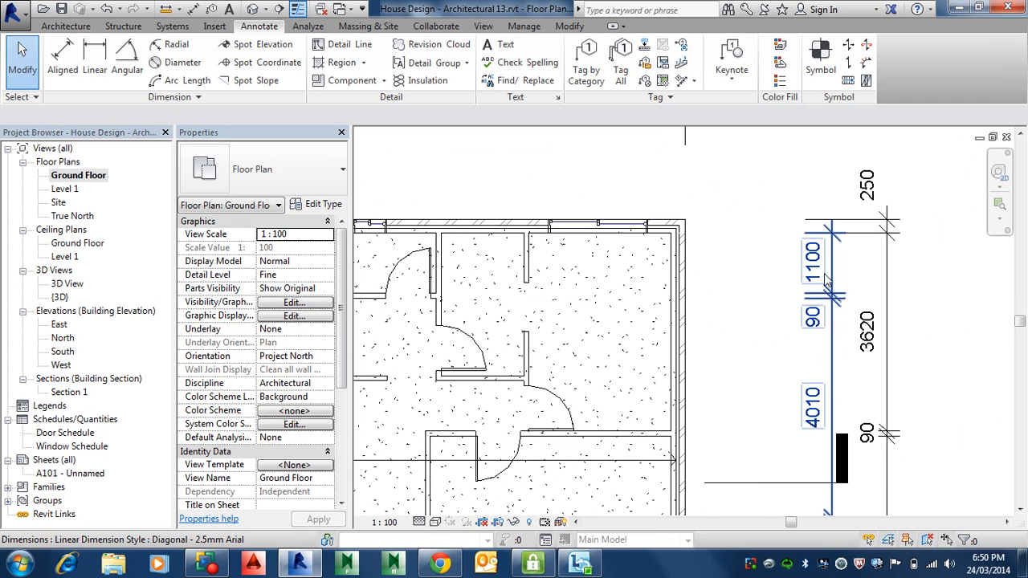
click(822, 341)
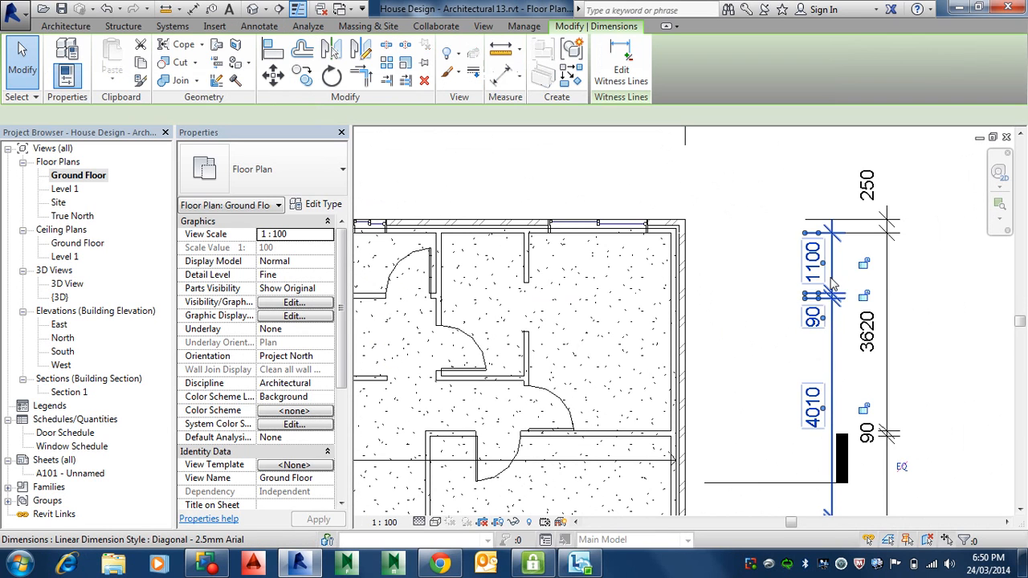
mouse_move(821, 345)
middle_down()
mouse_move(932, 297)
mouse_move(957, 265)
mouse_move(881, 341)
middle_up()
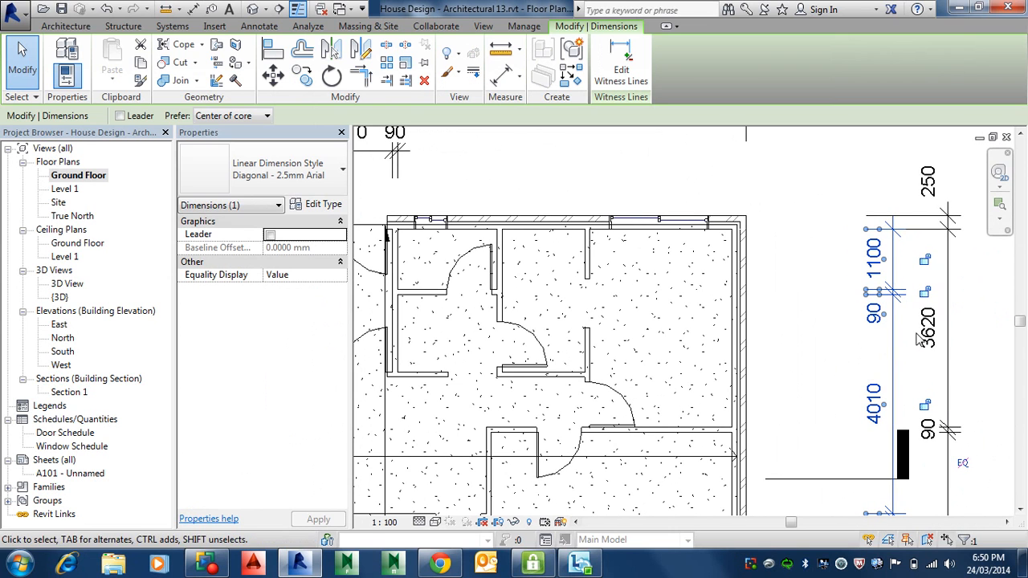
click(924, 260)
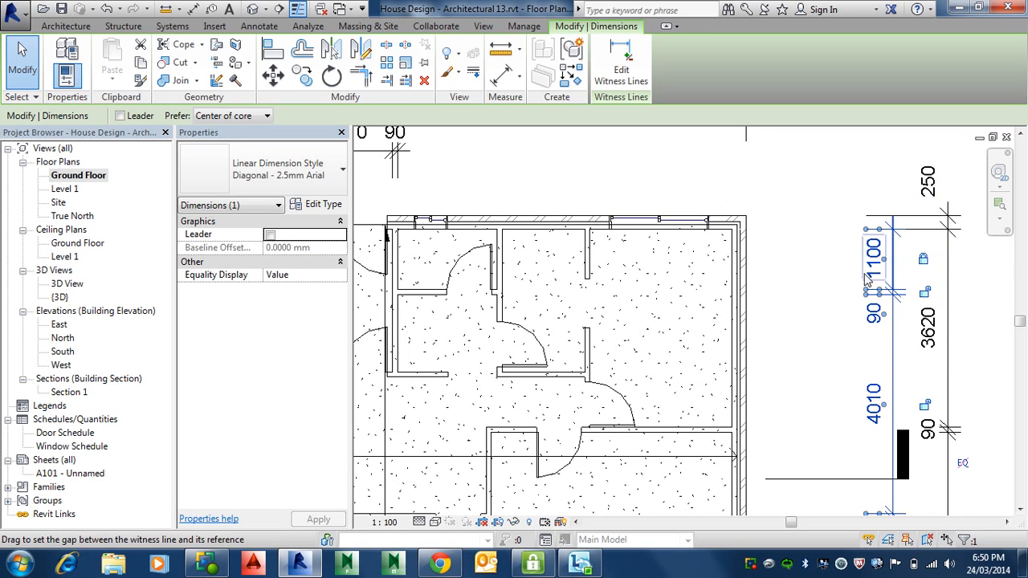
mouse_move(587, 297)
middle_down()
mouse_move(617, 304)
mouse_move(599, 309)
middle_up()
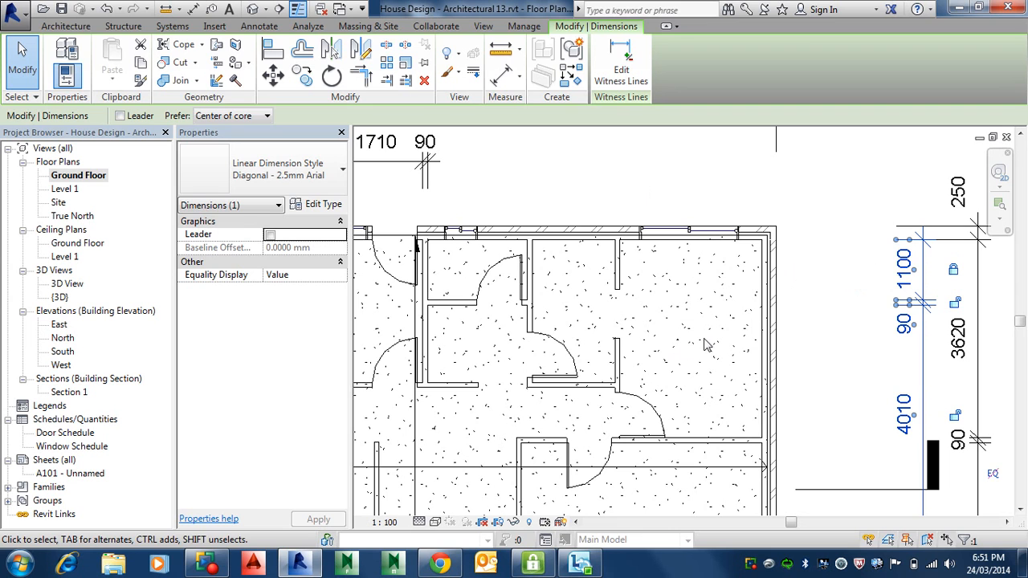
key(Escape)
Reposition the house's upper exterior wall by setting the 3620 segment of the outer vertical dimension chain beside it to 4000 mm.
scroll(715, 325, down, 2)
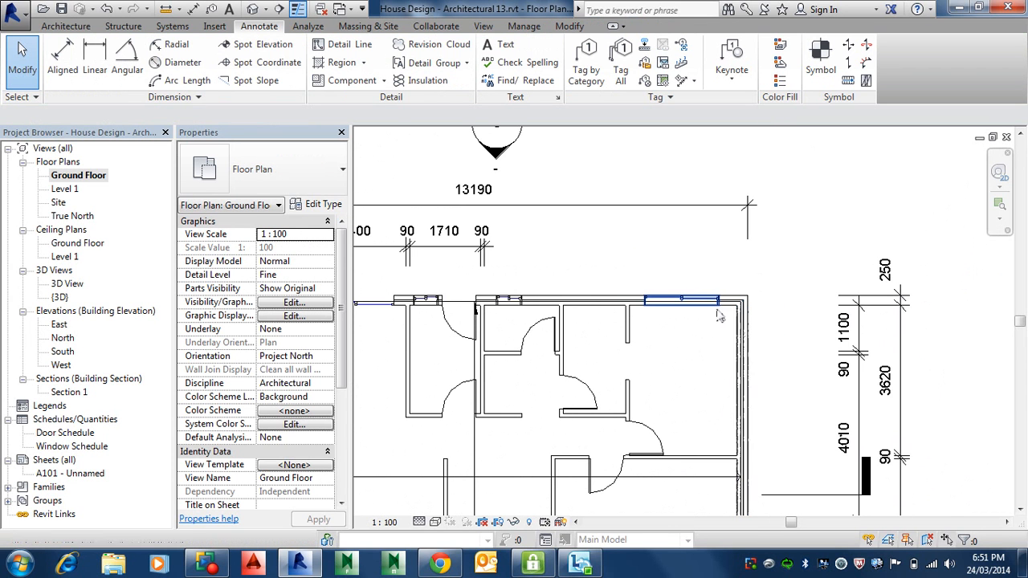
click(616, 302)
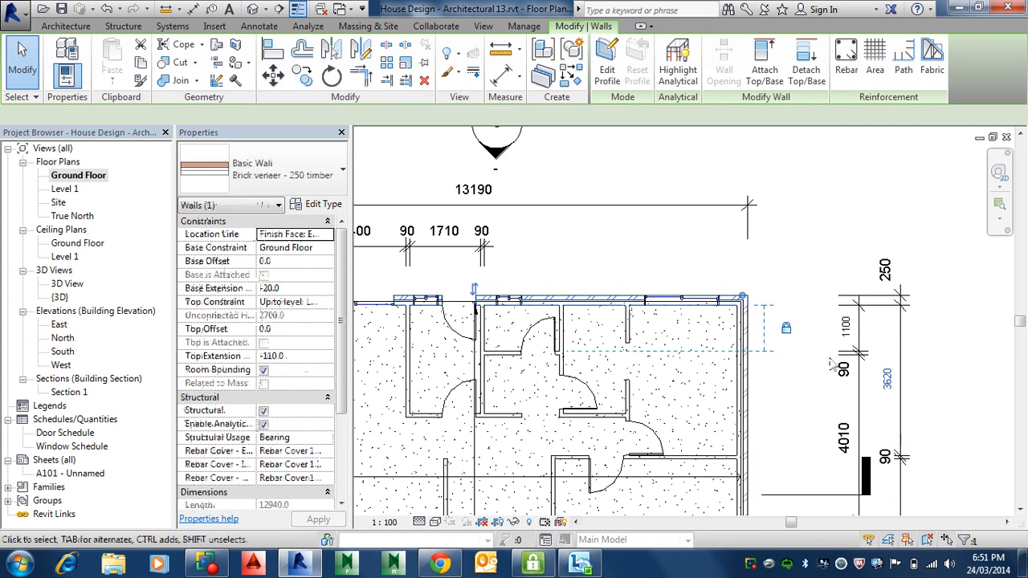
scroll(891, 384, up, 3)
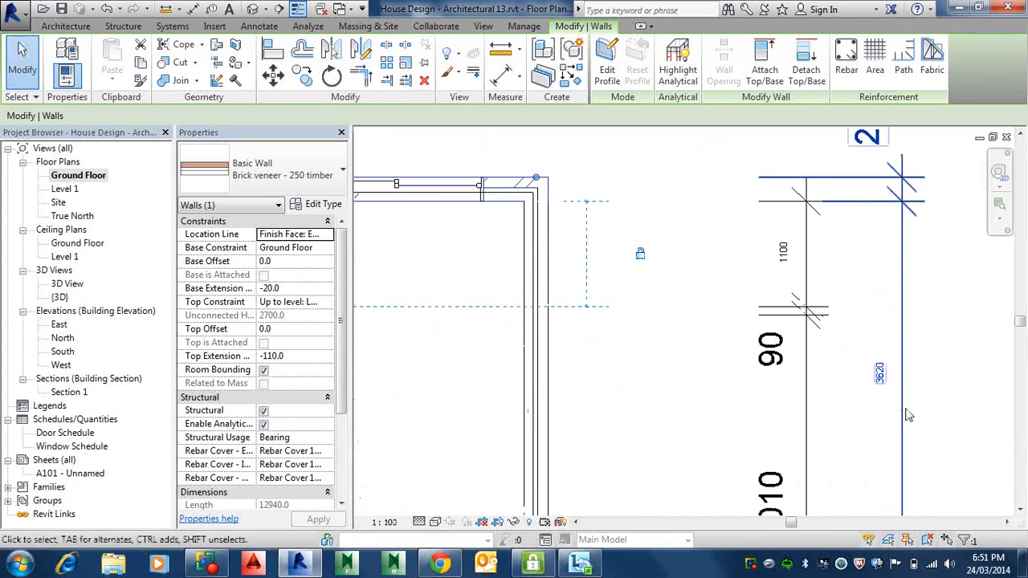
scroll(908, 415, up, 2)
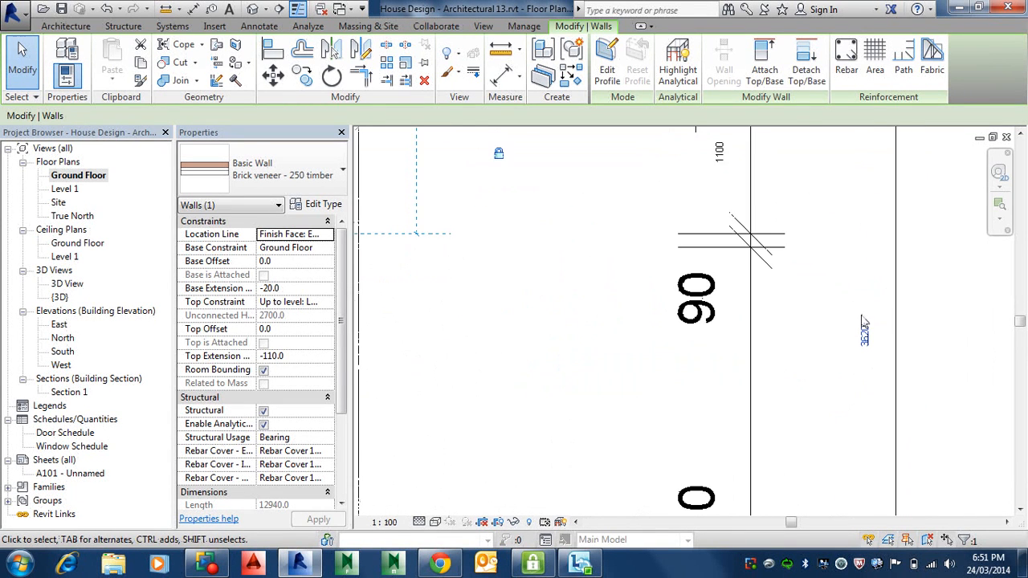
scroll(864, 325, down, 2)
click(863, 330)
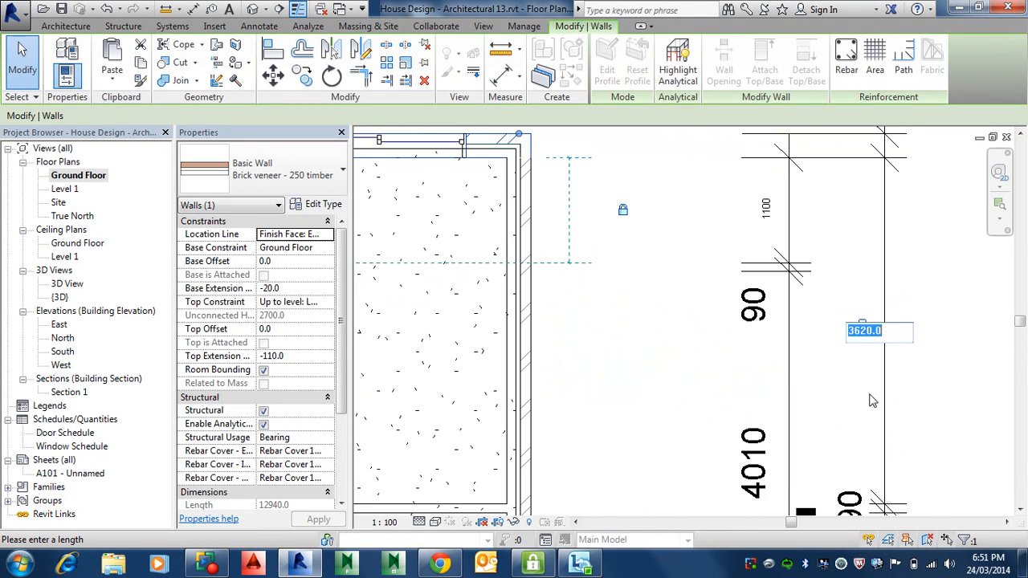
text(4000)
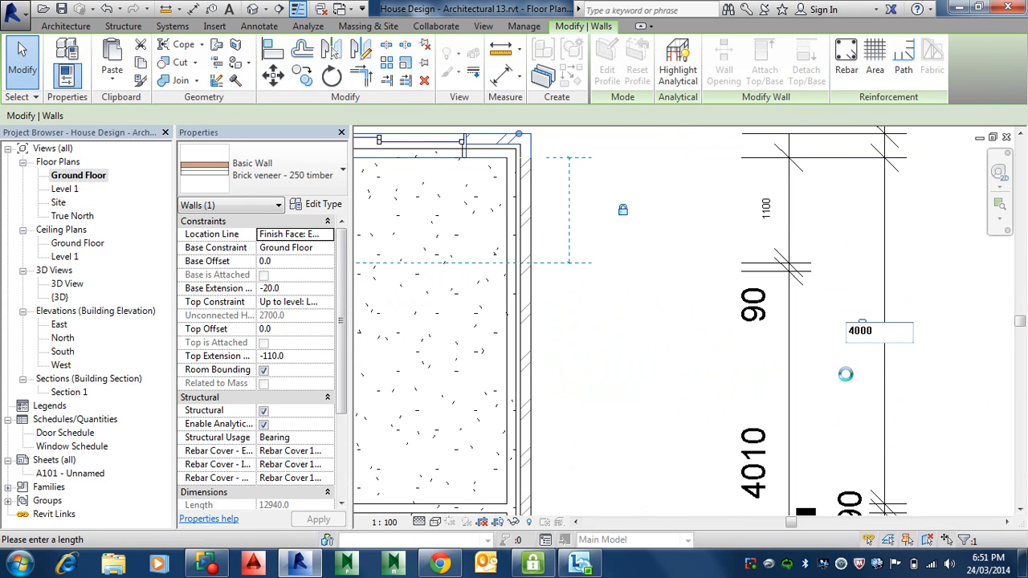
scroll(836, 352, down, 1)
middle_drag(830, 344, 956, 395)
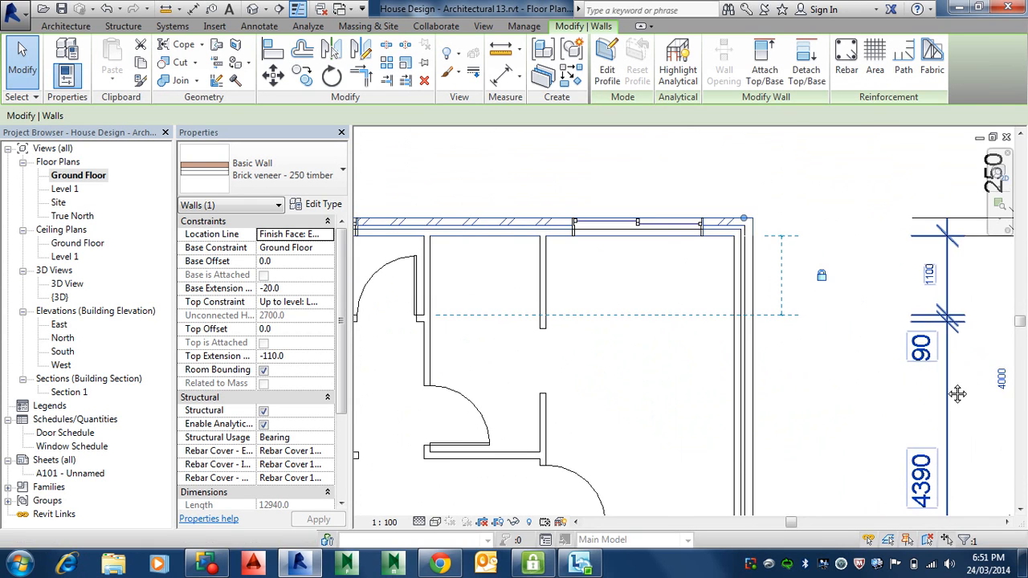
scroll(829, 365, down, 1)
middle_drag(864, 383, 867, 321)
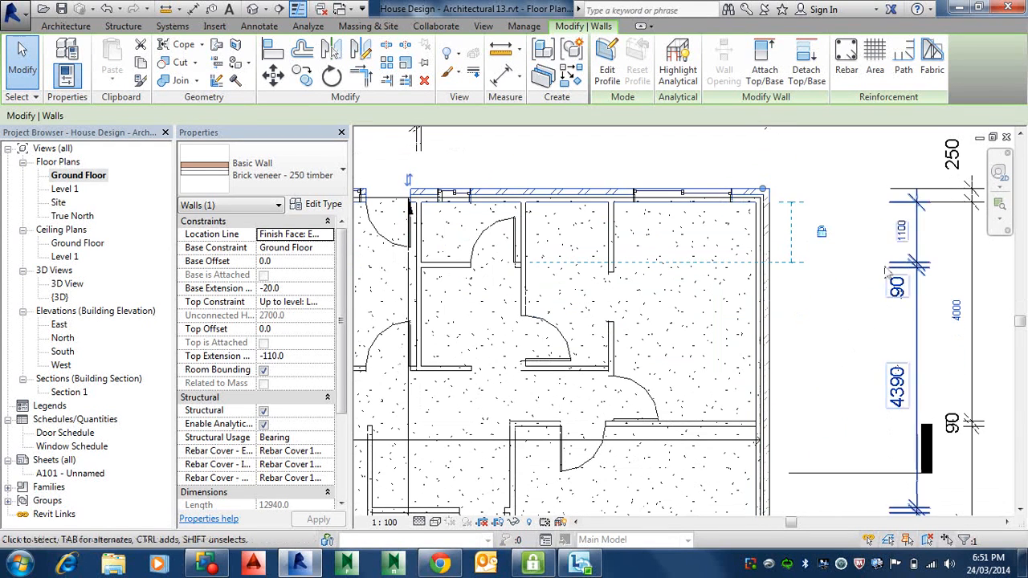
click(872, 294)
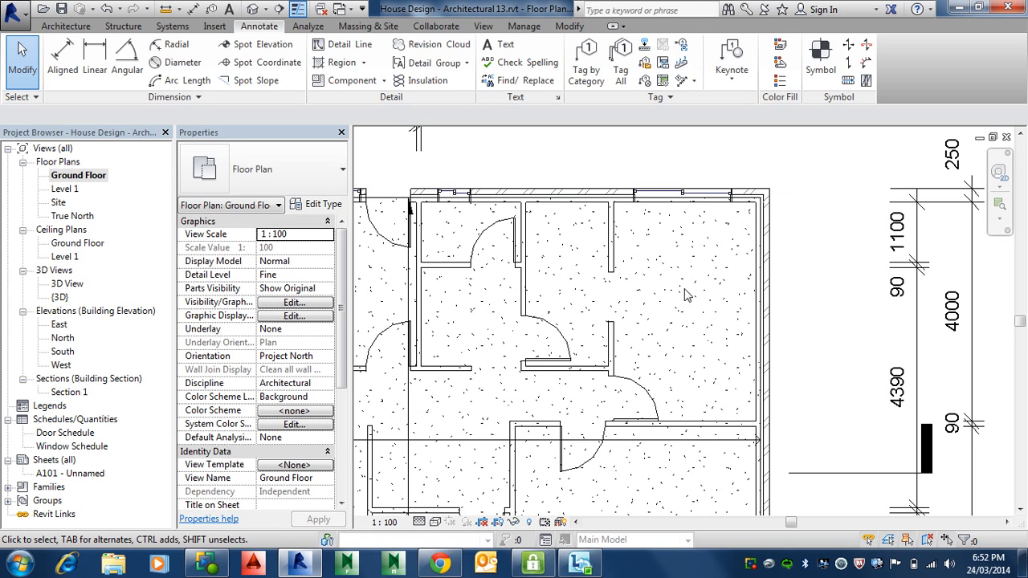
Delete the three diagonal walls and their dimension chains beyond the house's lower-right corner.
scroll(666, 302, down, 5)
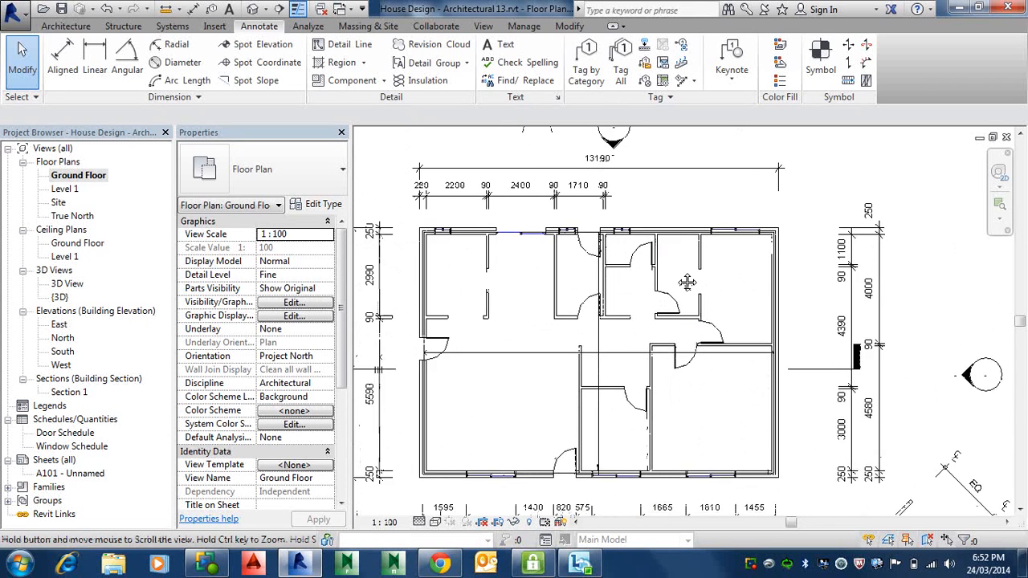
scroll(694, 322, down, 4)
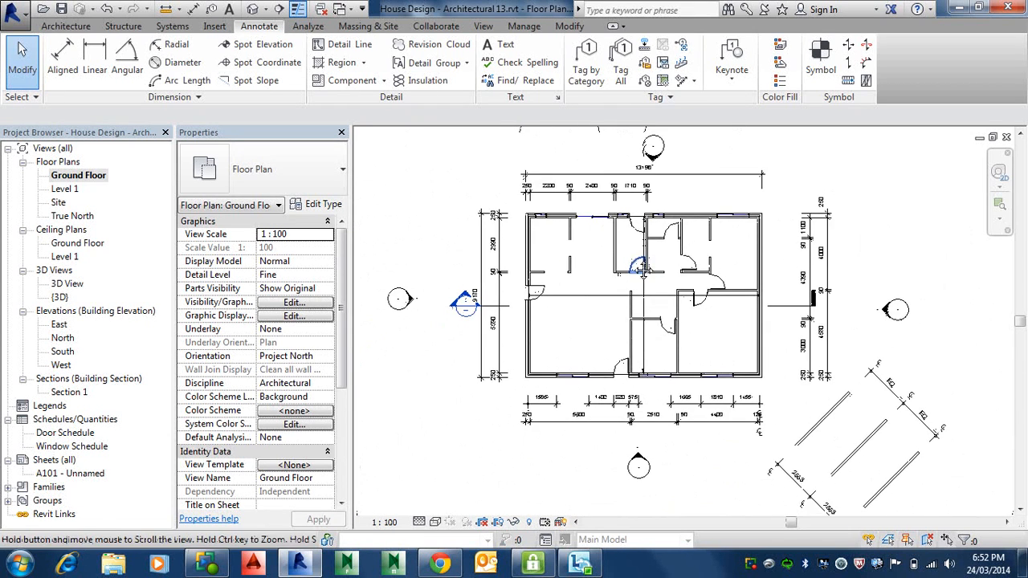
drag(934, 498, 856, 371)
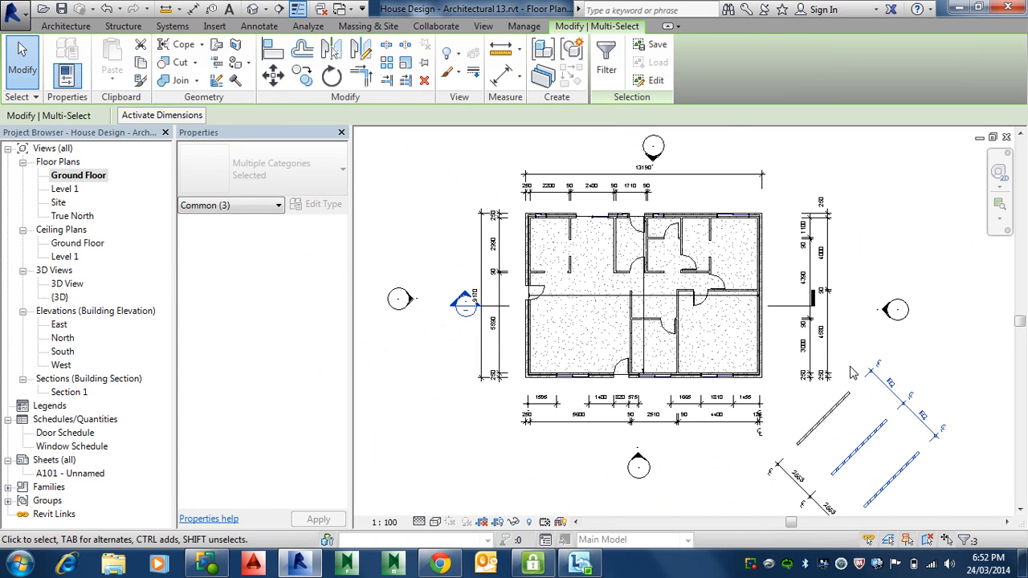
key(Delete)
scroll(859, 497, down, 1)
middle_drag(859, 465, 851, 426)
drag(850, 425, 814, 388)
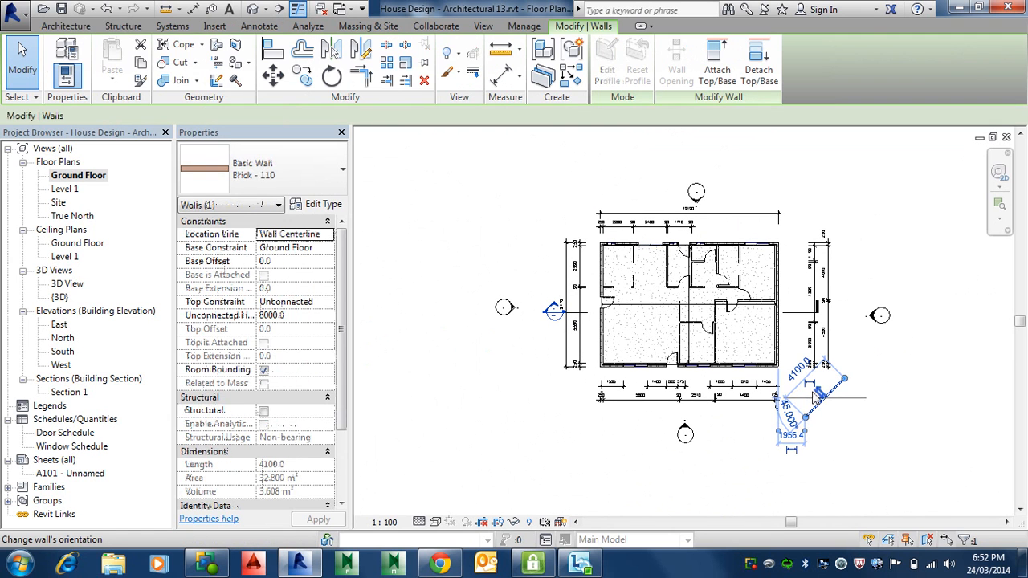
key(Delete)
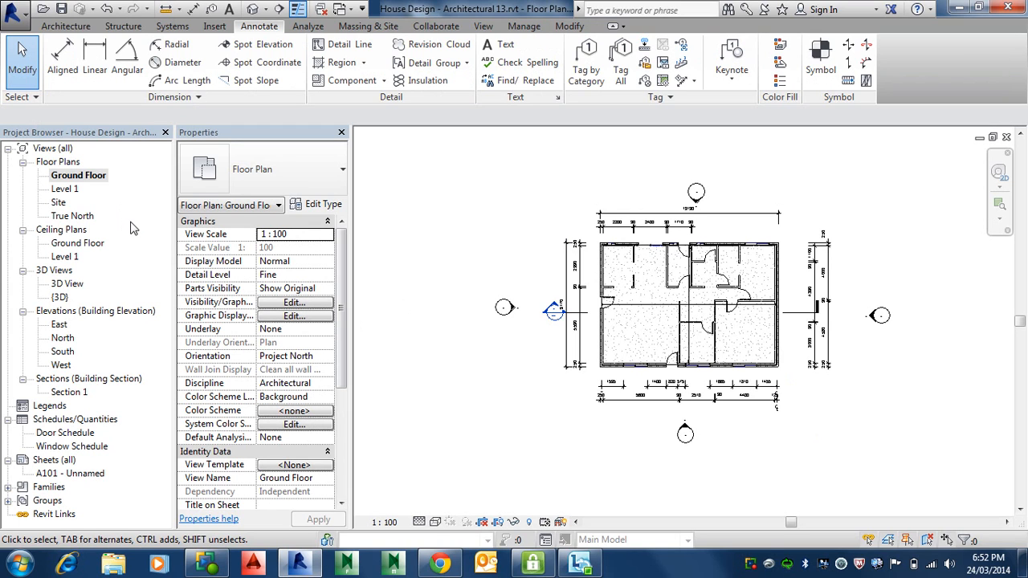
Create a new sheet with the A3 metric (AUS) landscape titleblock, loaded from the Australia library's Titleblocks folder.
right_click(74, 477)
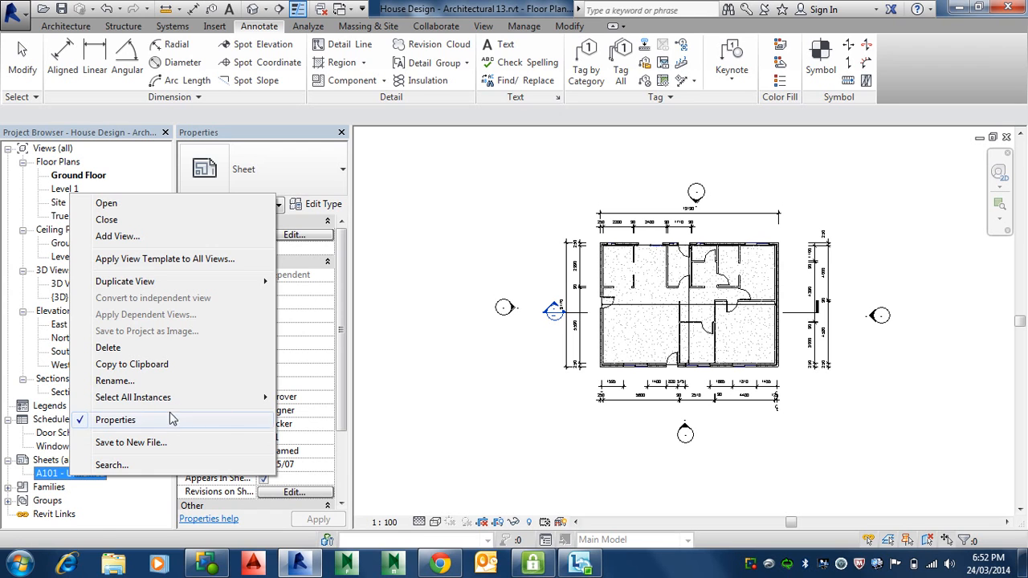
right_click(57, 461)
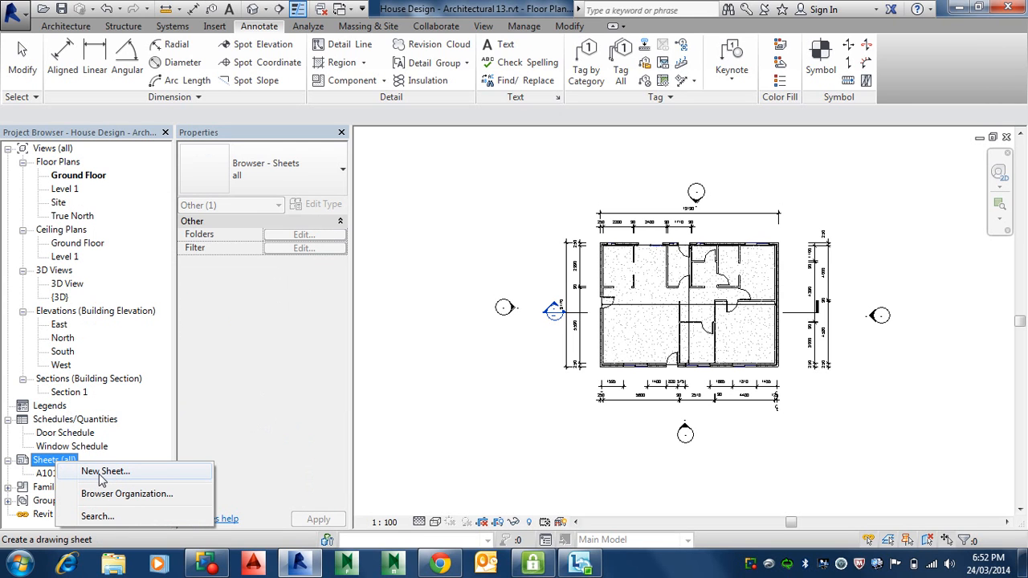
click(102, 474)
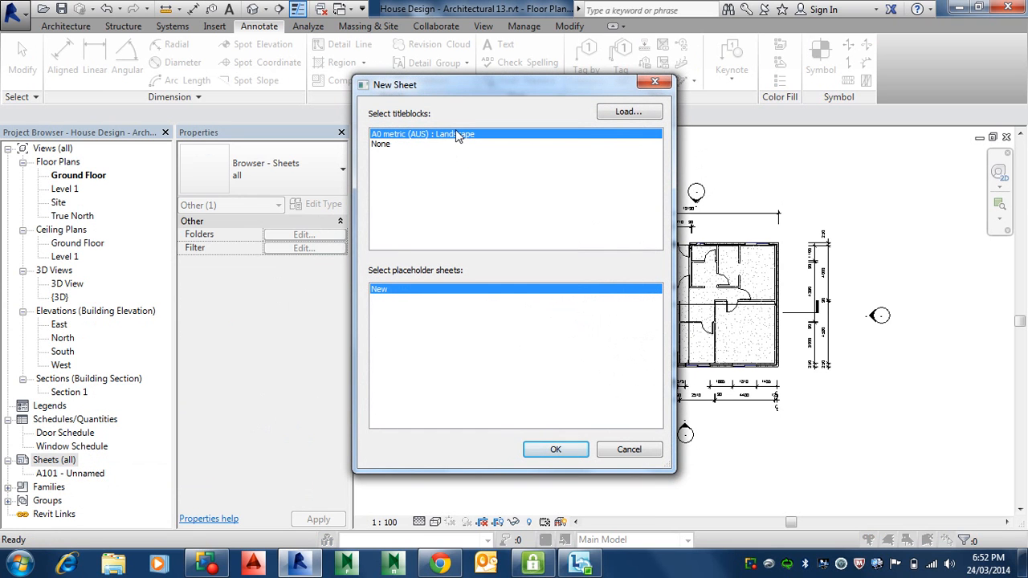
click(629, 113)
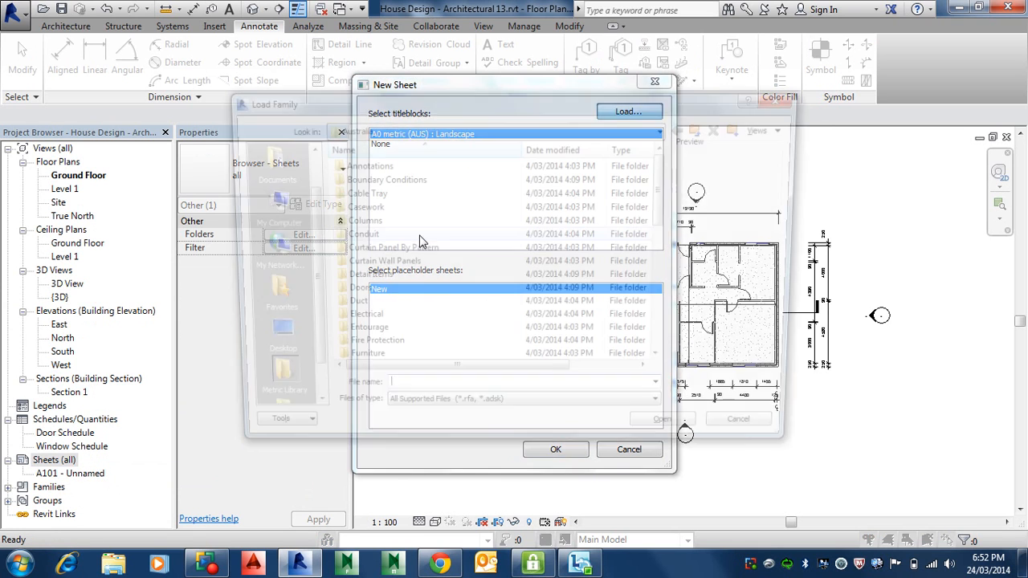
scroll(562, 337, down, 8)
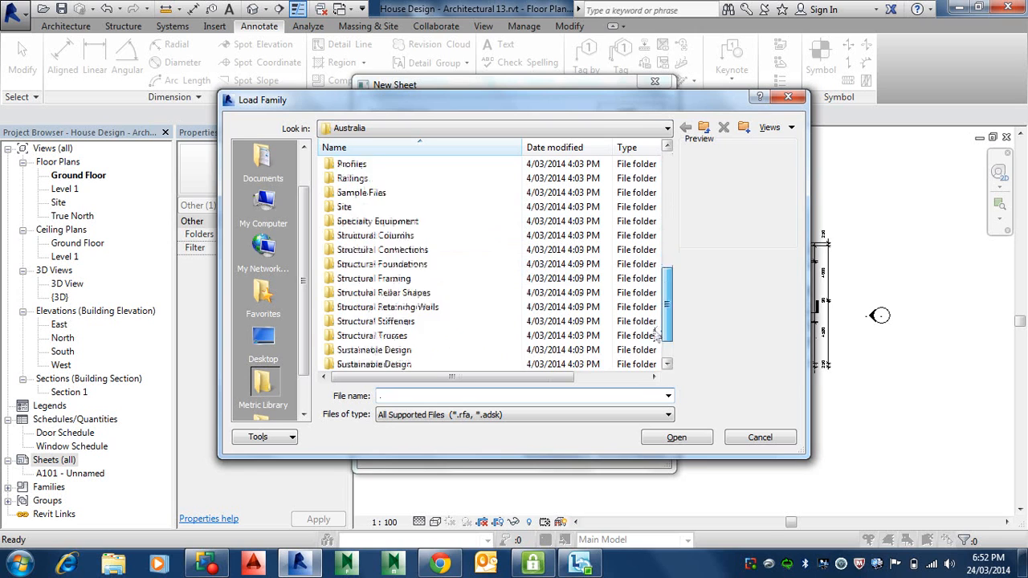
double_click(384, 337)
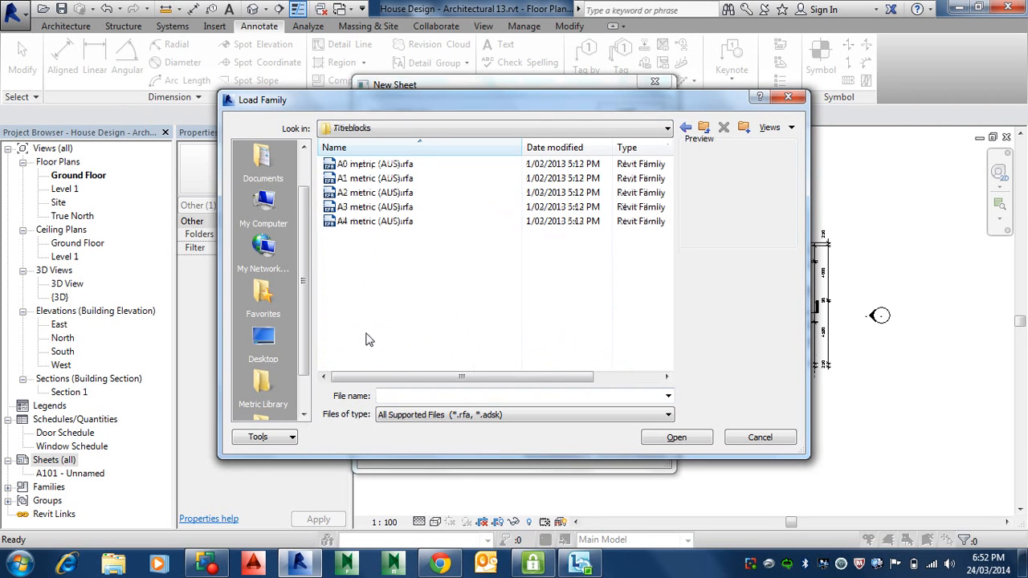
click(384, 207)
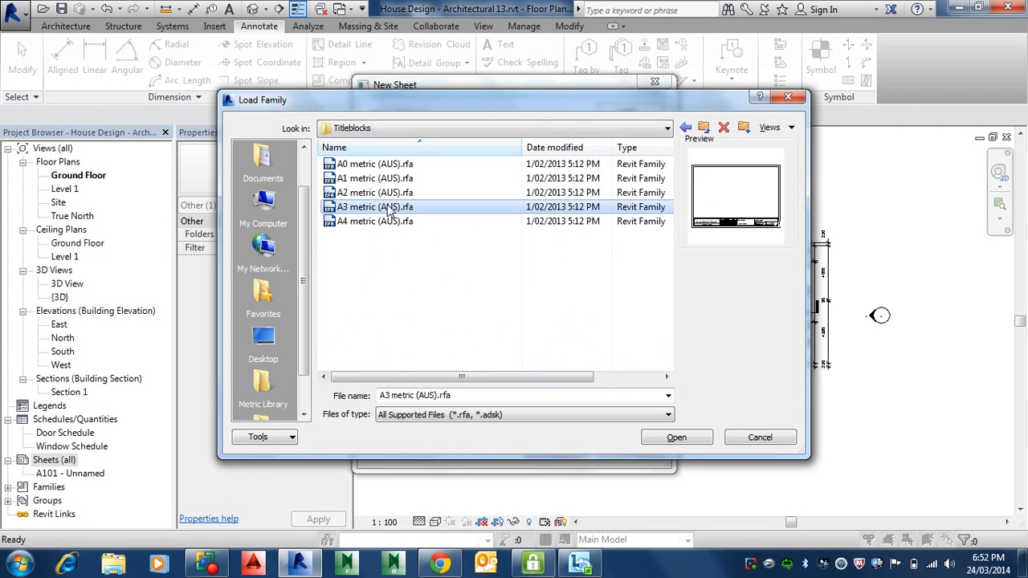
click(677, 437)
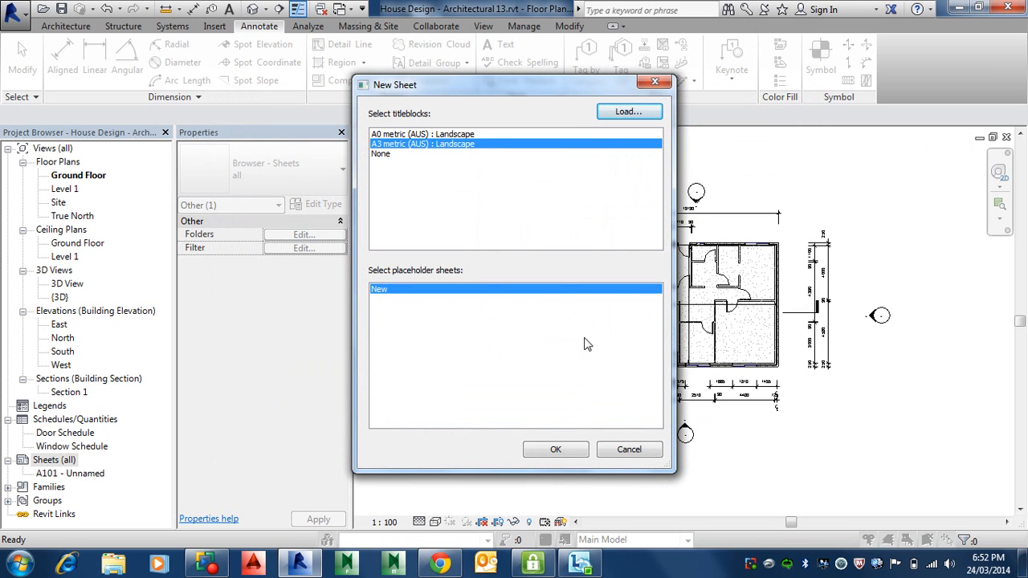
click(557, 451)
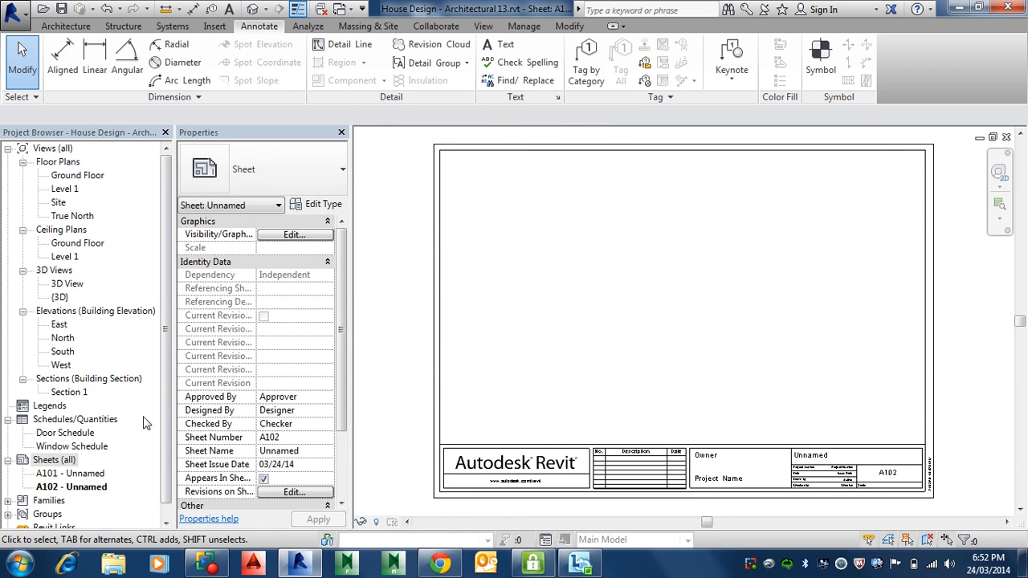
Try placing the Ground Floor plan on the new A3 sheet, and remove its viewport again.
click(80, 176)
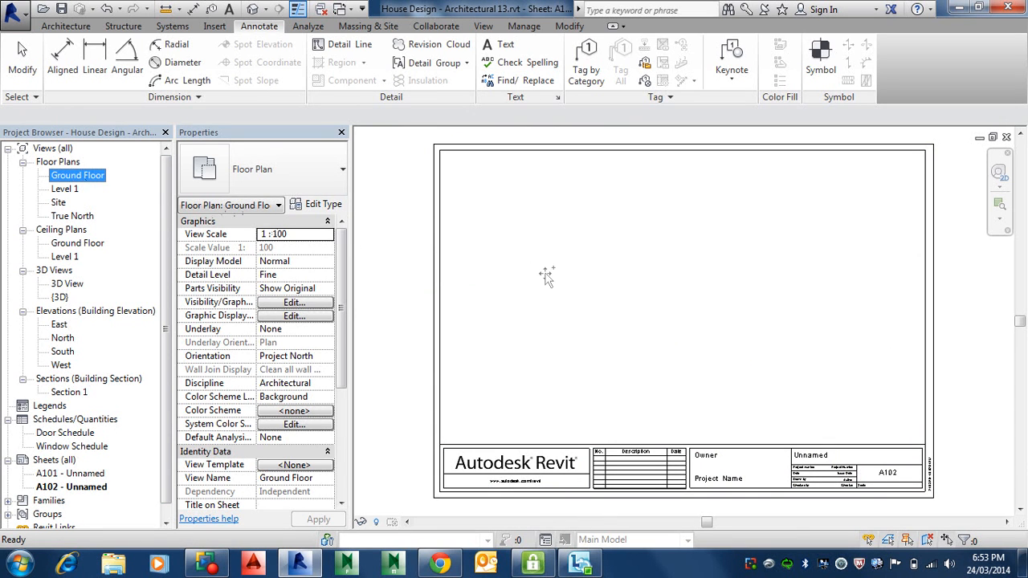
drag(540, 272, 637, 336)
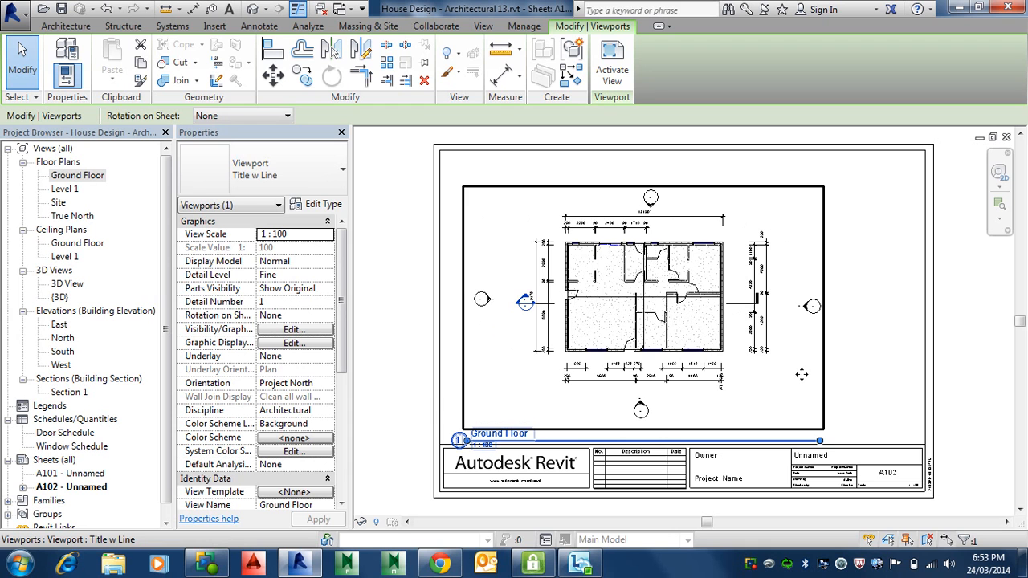
key(Delete)
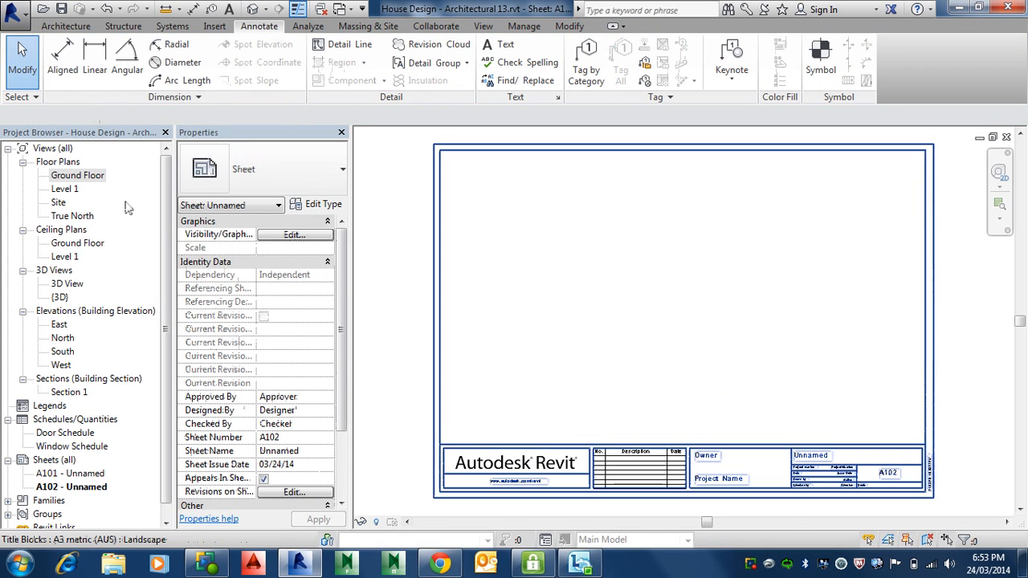
Reopen the Ground Floor plan and enable Crop View, Crop Region Visible and Annotation Crop for it.
double_click(98, 176)
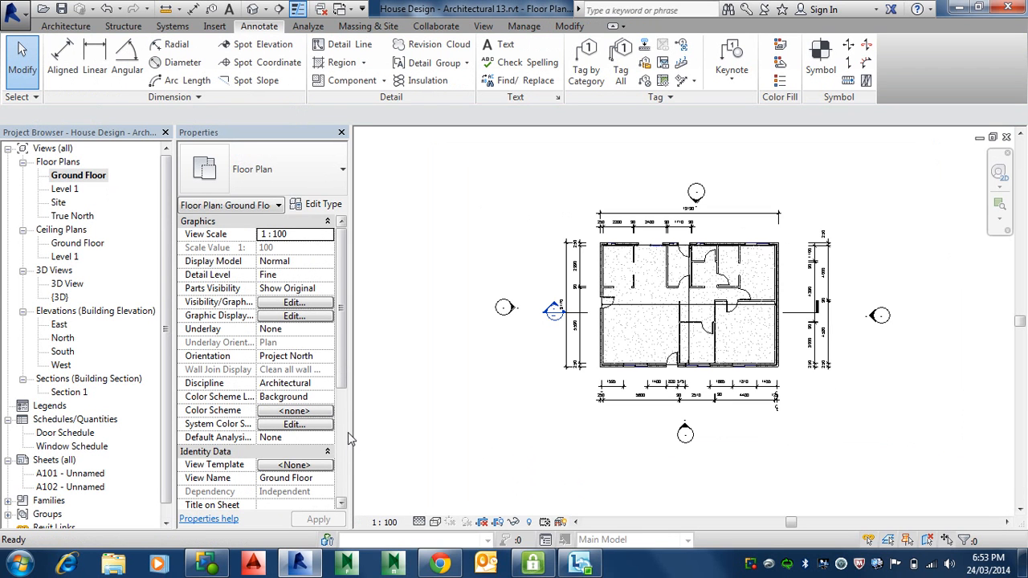
scroll(318, 497, down, 5)
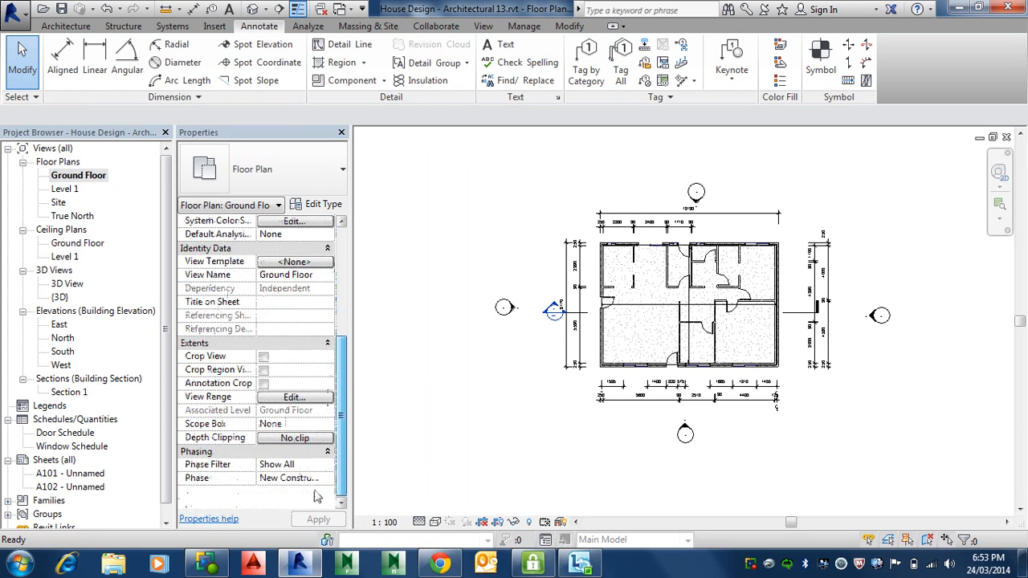
click(263, 383)
click(263, 369)
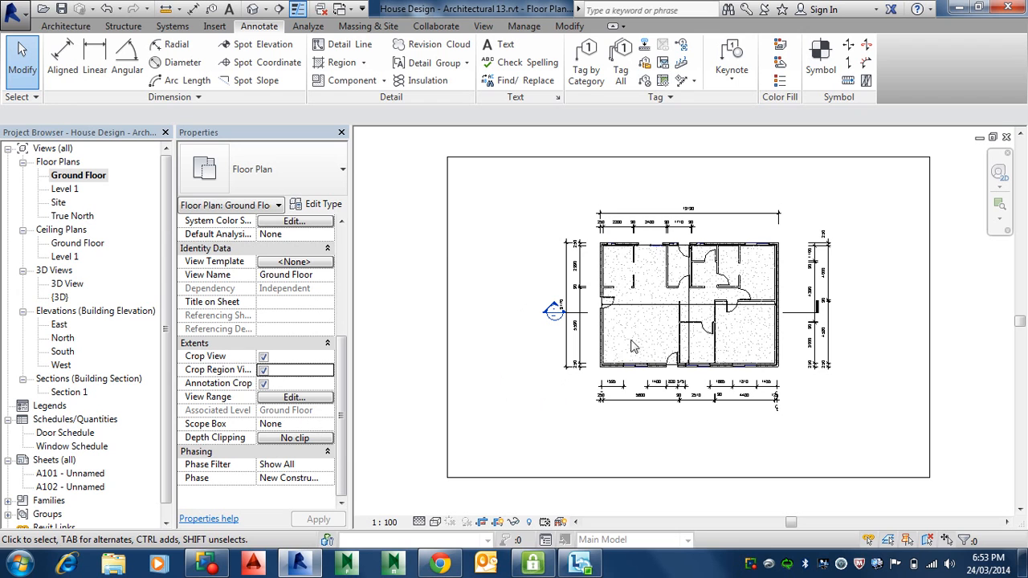
Pull the left boundary of the Ground Floor crop region inward until it lies just inside the house's left exterior wall.
scroll(453, 306, down, 3)
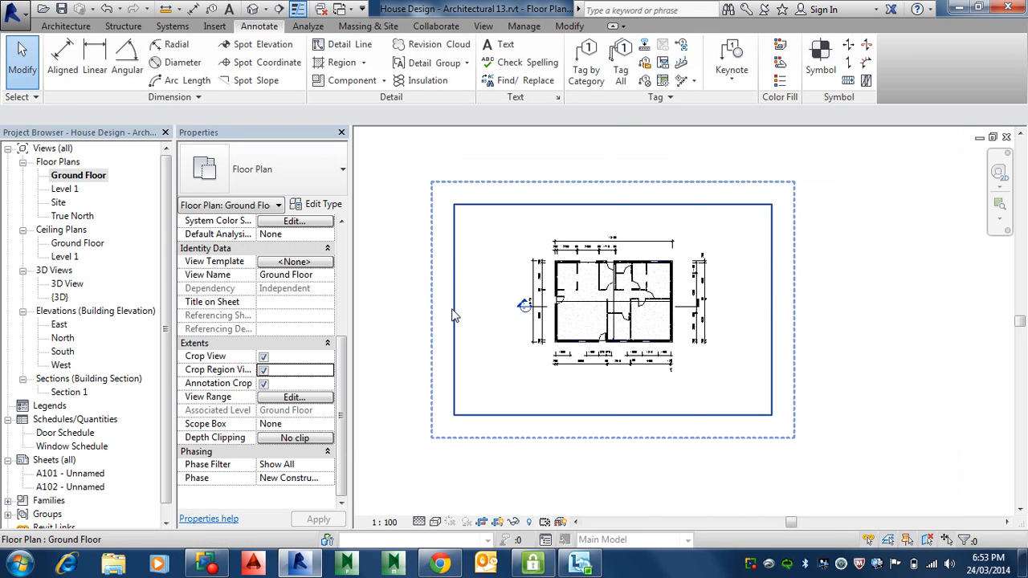
click(454, 315)
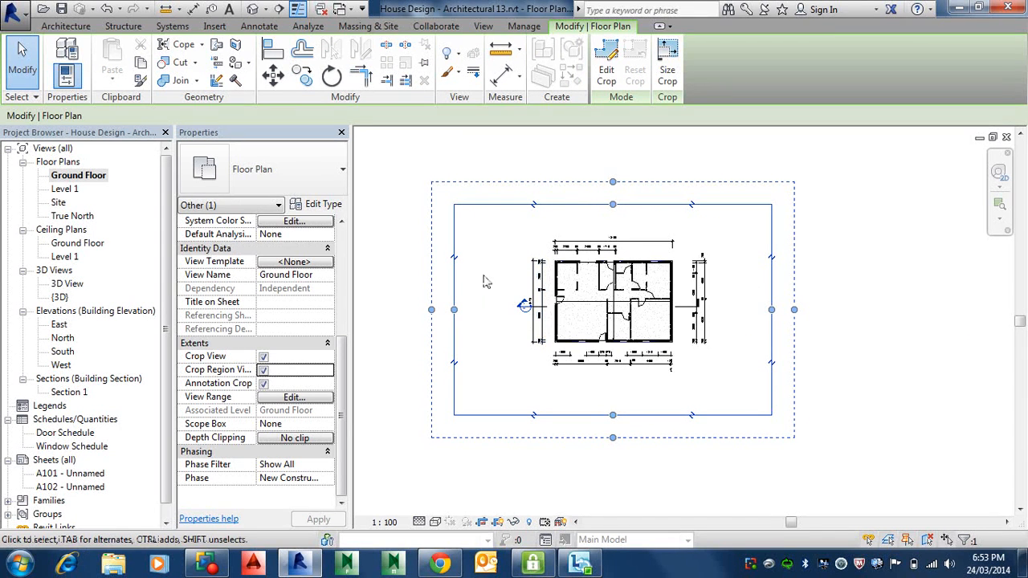
drag(454, 309, 550, 313)
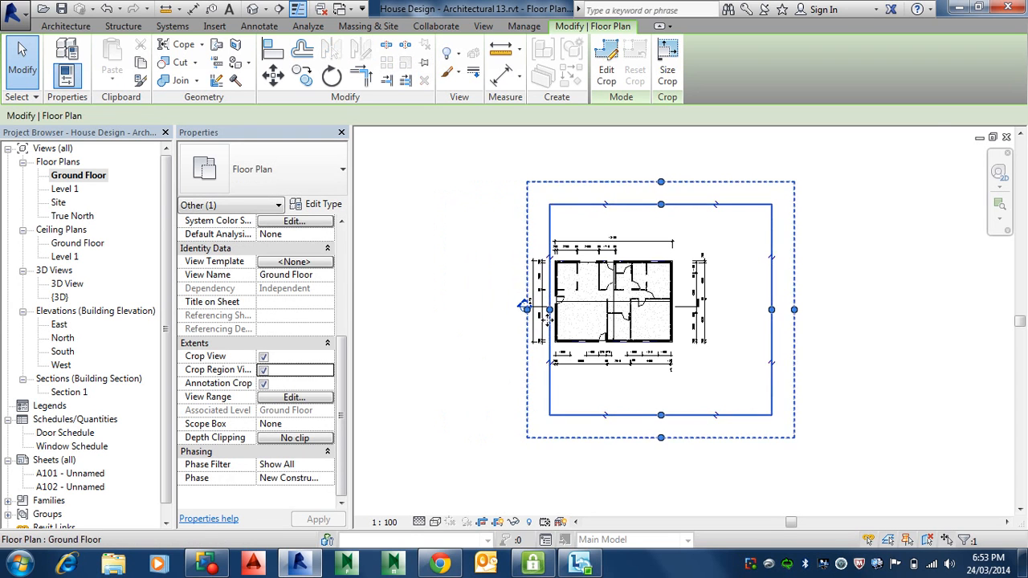
scroll(546, 317, up, 4)
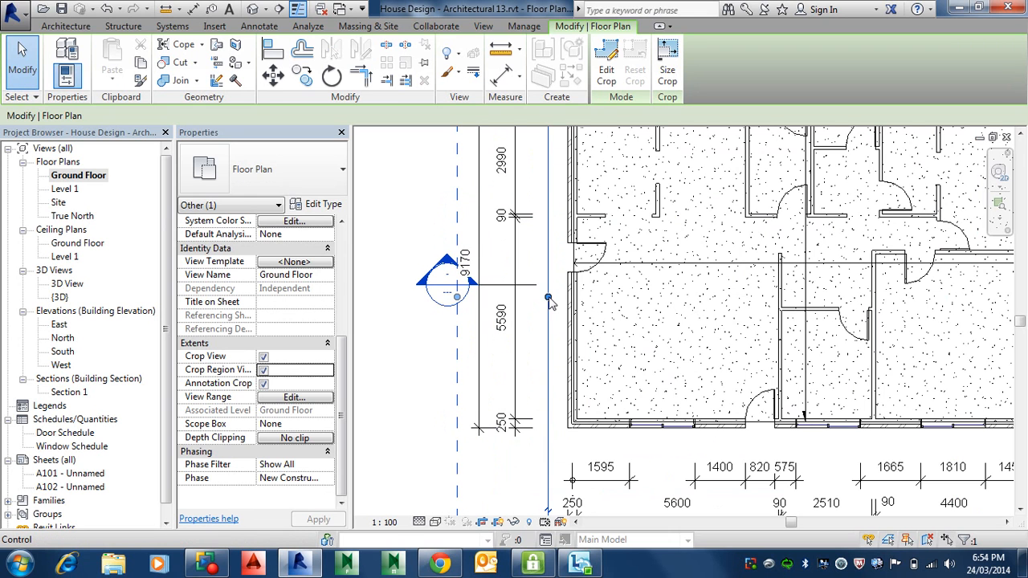
drag(548, 297, 598, 301)
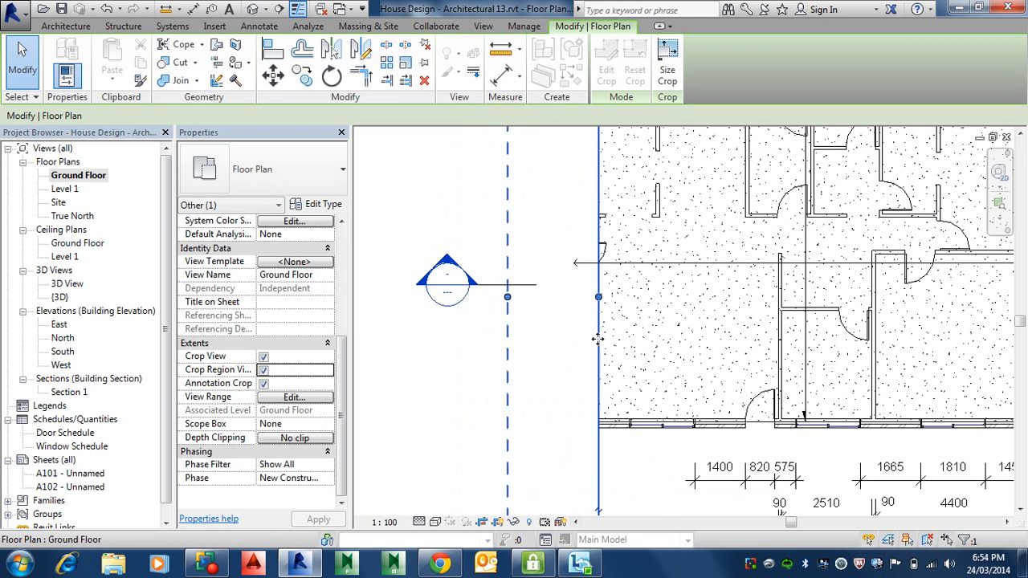
scroll(590, 328, down, 2)
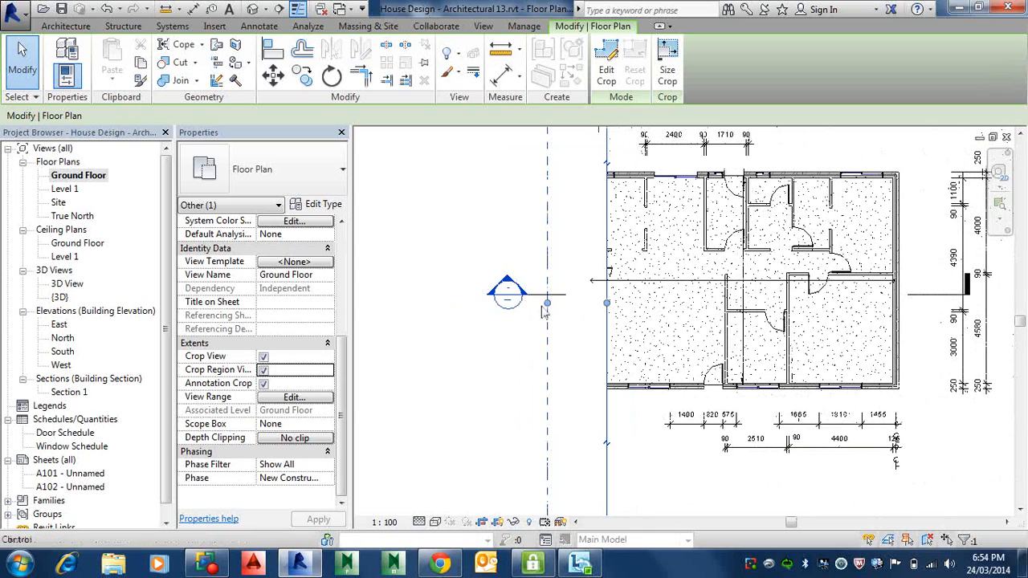
Move the left annotation and model crop boundaries outward past the west dimensions and wall, and pull the bottom and right crop boundaries close around the house.
drag(547, 303, 475, 304)
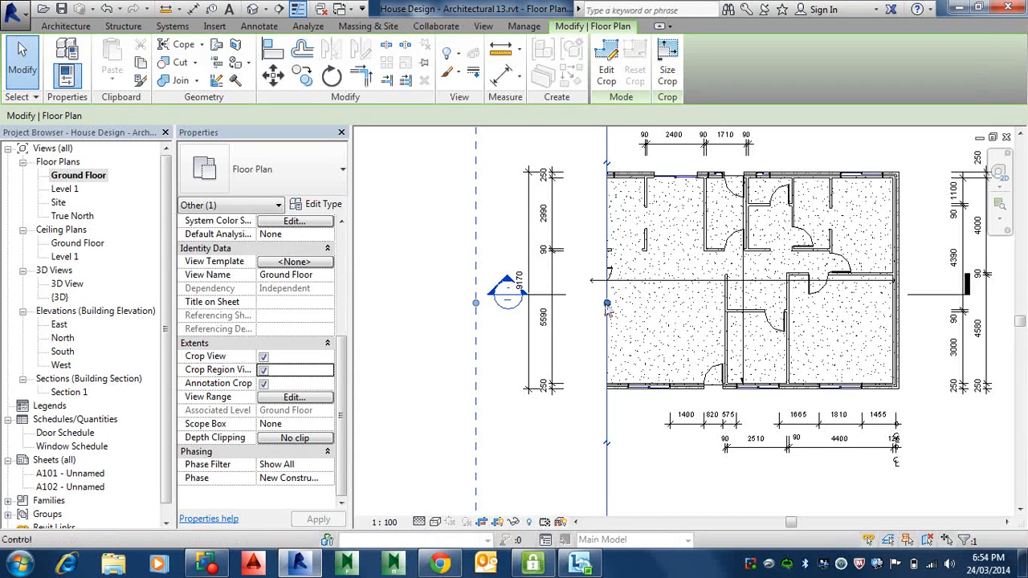
drag(606, 303, 507, 318)
scroll(494, 212, down, 5)
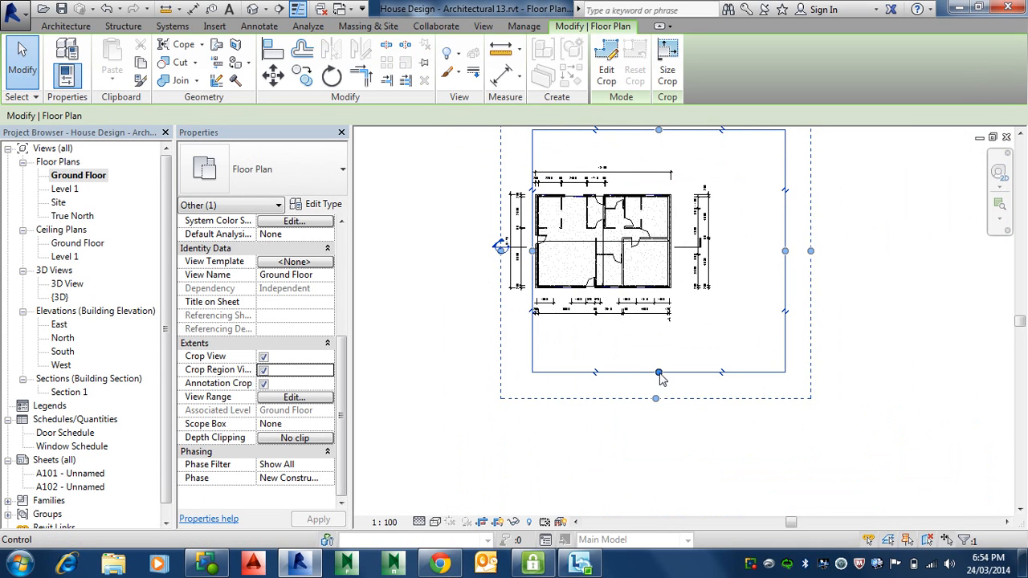
drag(660, 375, 659, 292)
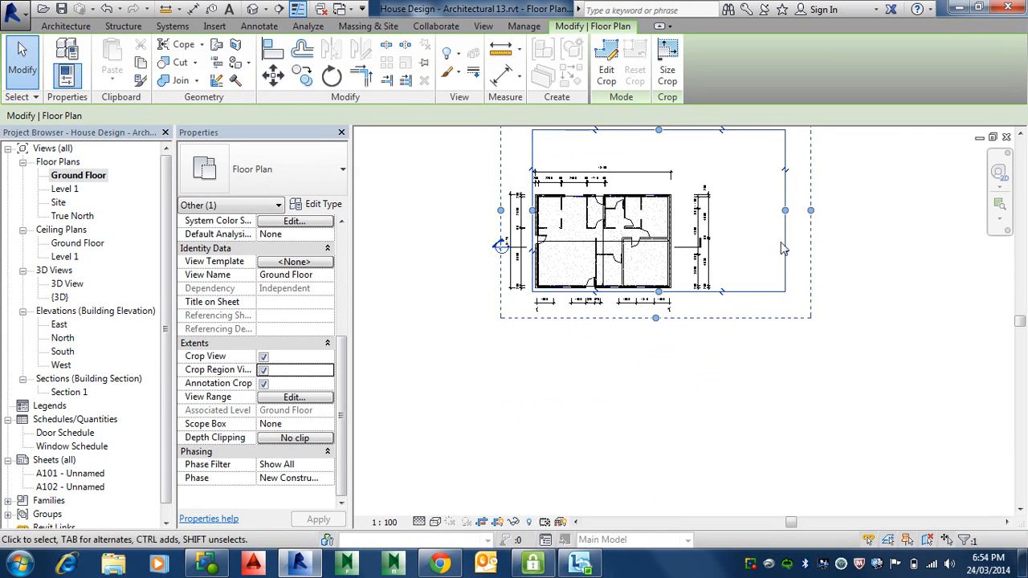
drag(786, 212, 677, 228)
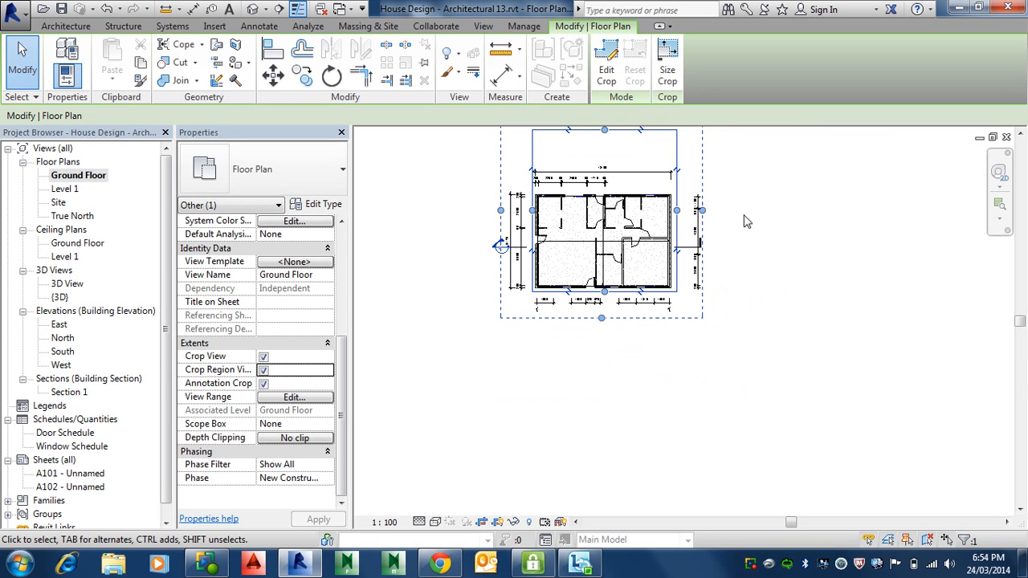
Extend the right annotation crop past the outer dimension string, and lower the top crop boundary to just above the house's upper exterior wall.
scroll(716, 219, up, 3)
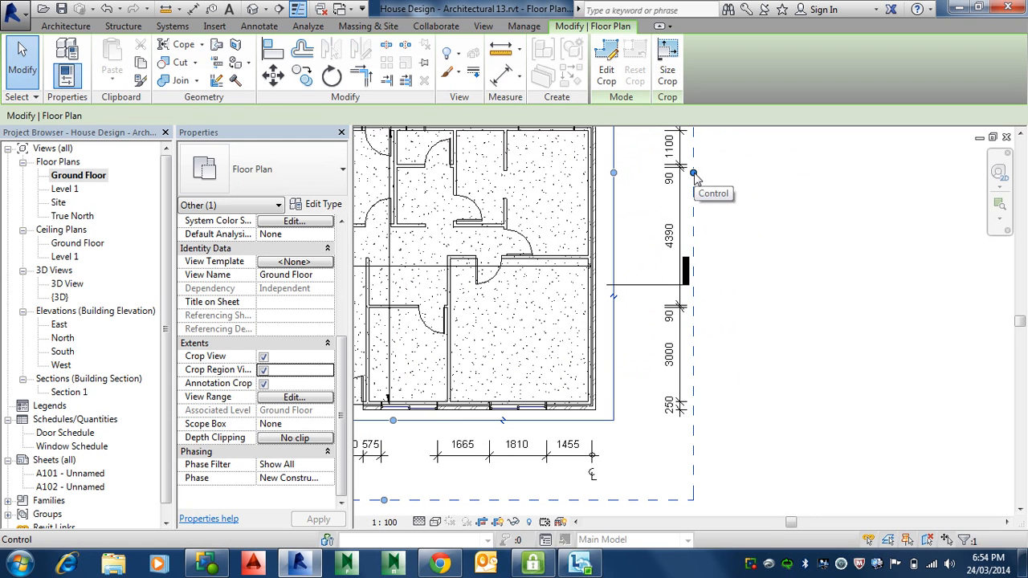
drag(693, 172, 726, 173)
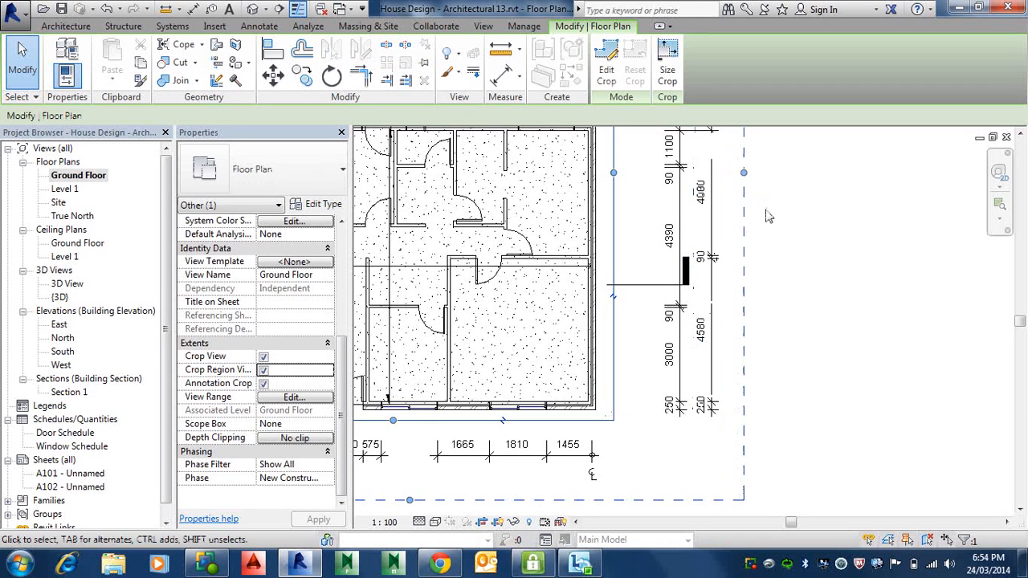
scroll(758, 368, down, 4)
middle_drag(758, 368, 761, 486)
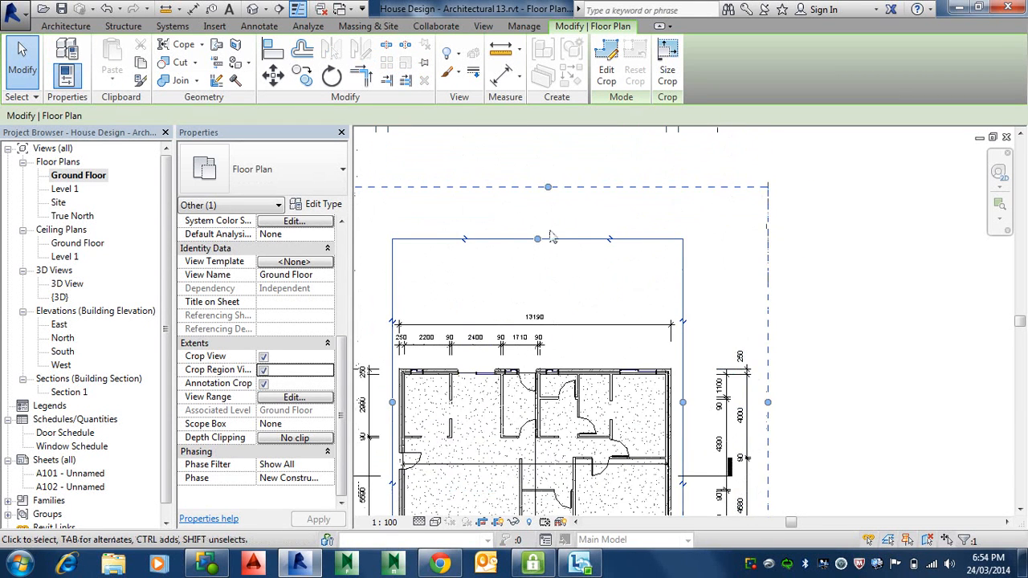
drag(538, 240, 515, 362)
scroll(553, 316, down, 4)
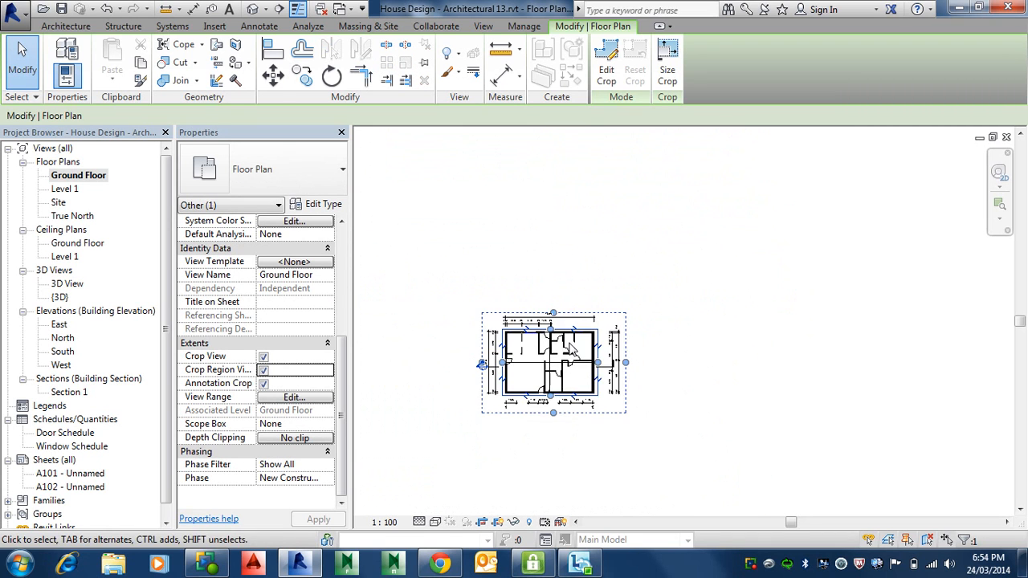
middle_drag(578, 357, 603, 342)
scroll(584, 366, up, 2)
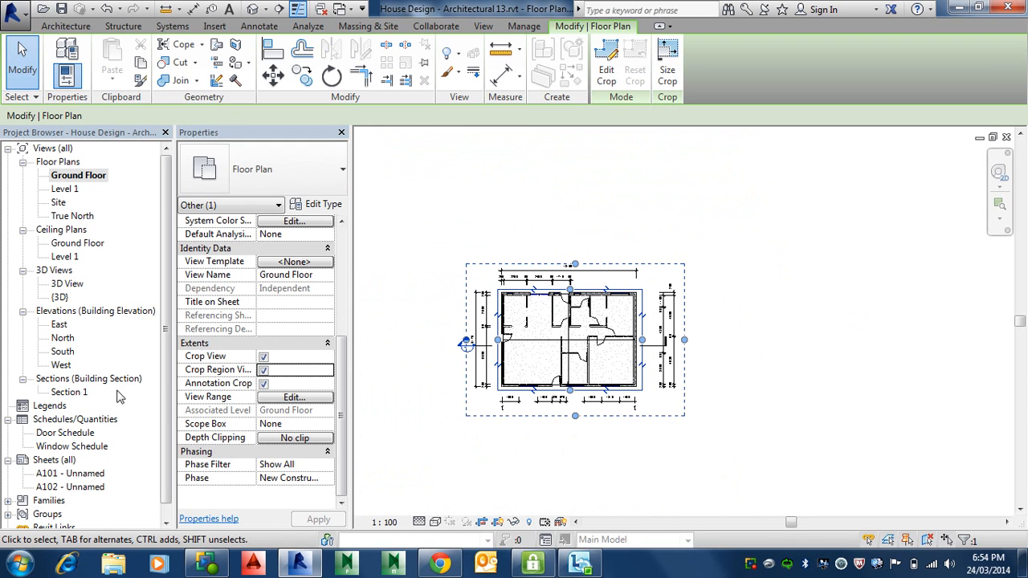
Open sheet A102.
double_click(87, 487)
right_click(84, 493)
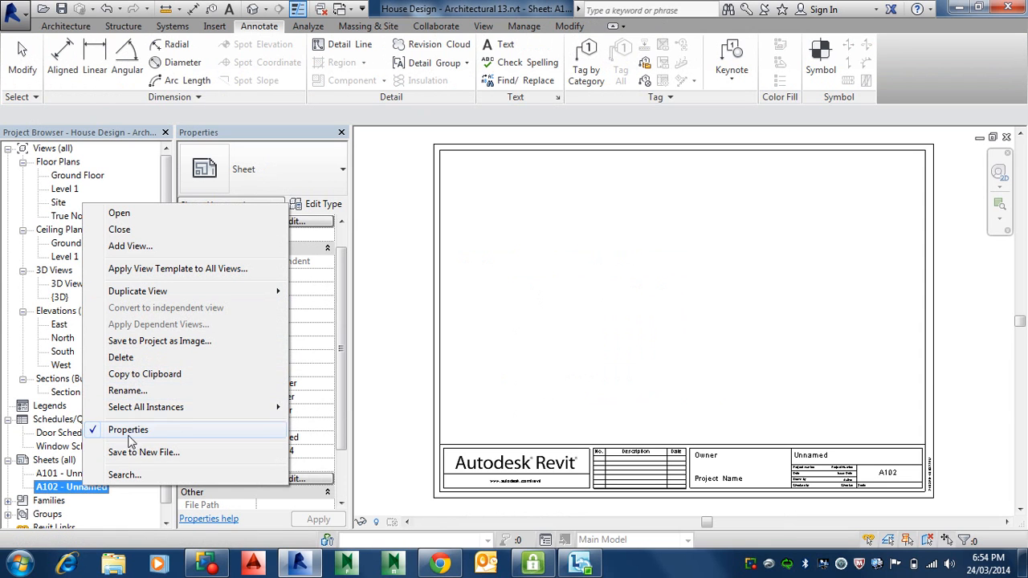
click(129, 390)
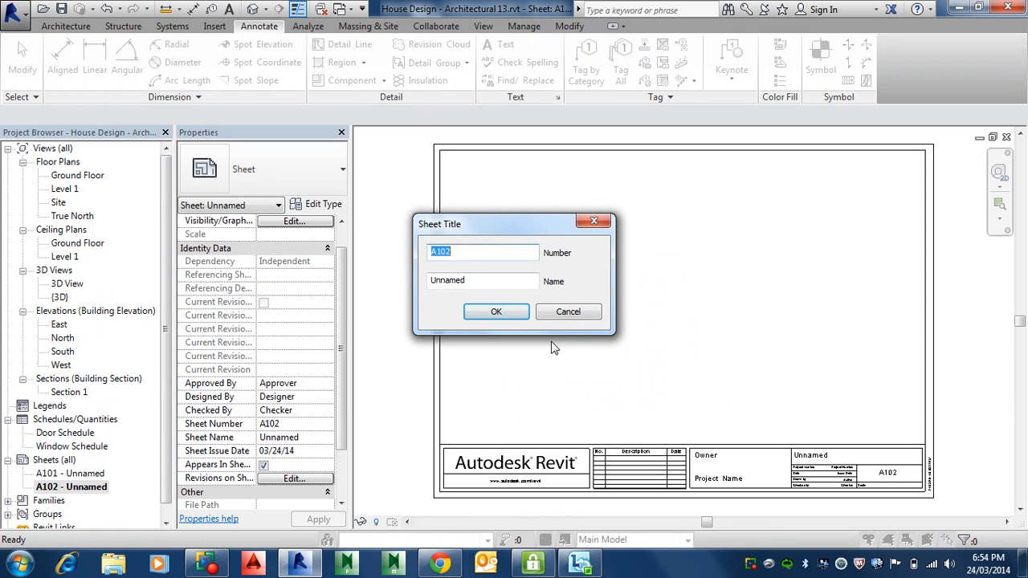
click(567, 312)
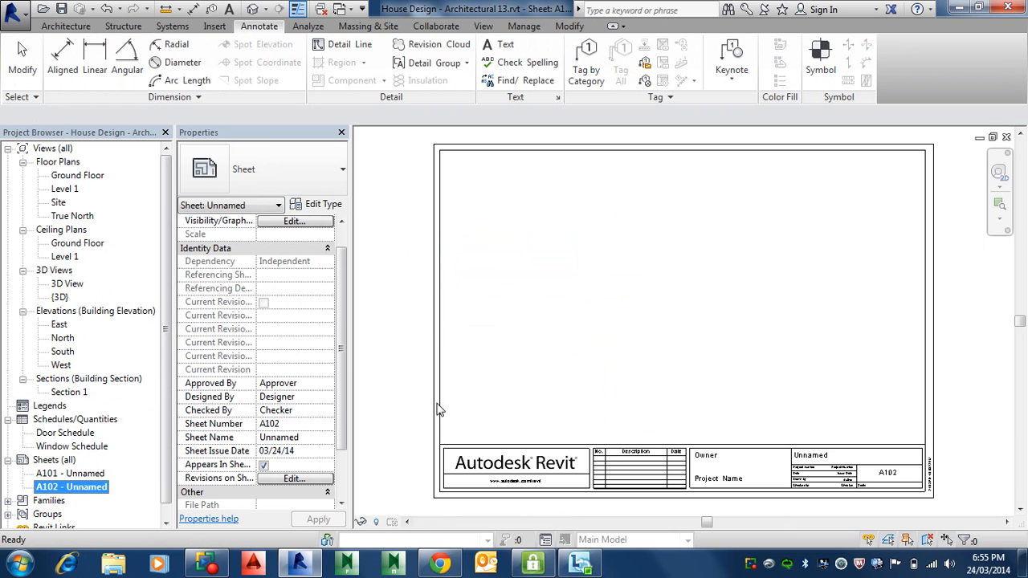
Place the cropped Ground Floor plan as a viewport inside the drawing area of sheet A102.
drag(84, 179, 518, 295)
click(607, 299)
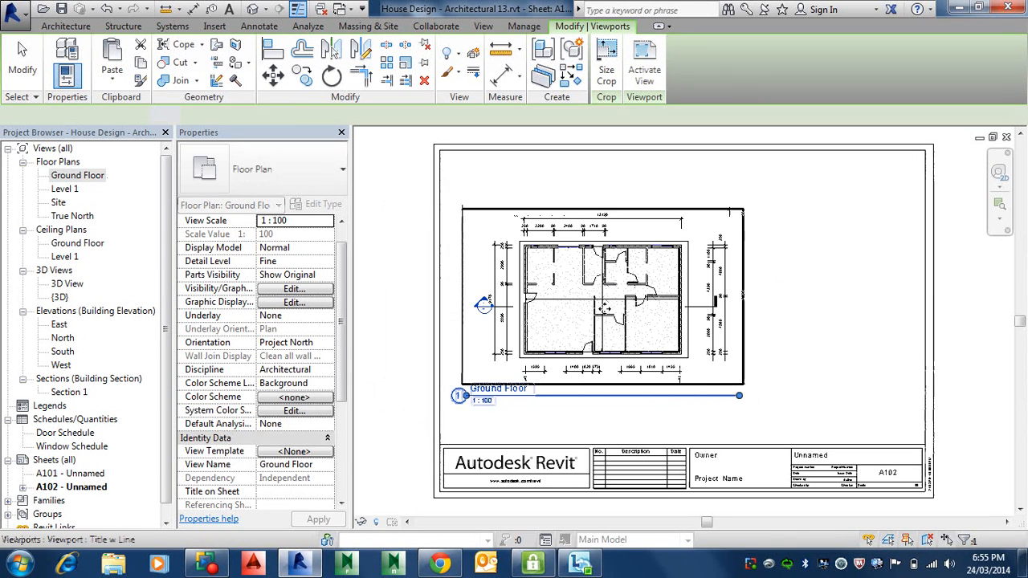
Shorten the Ground Floor viewport's title line to about the length of its text, and shift the title across so it sits beneath the house.
scroll(606, 386, up, 2)
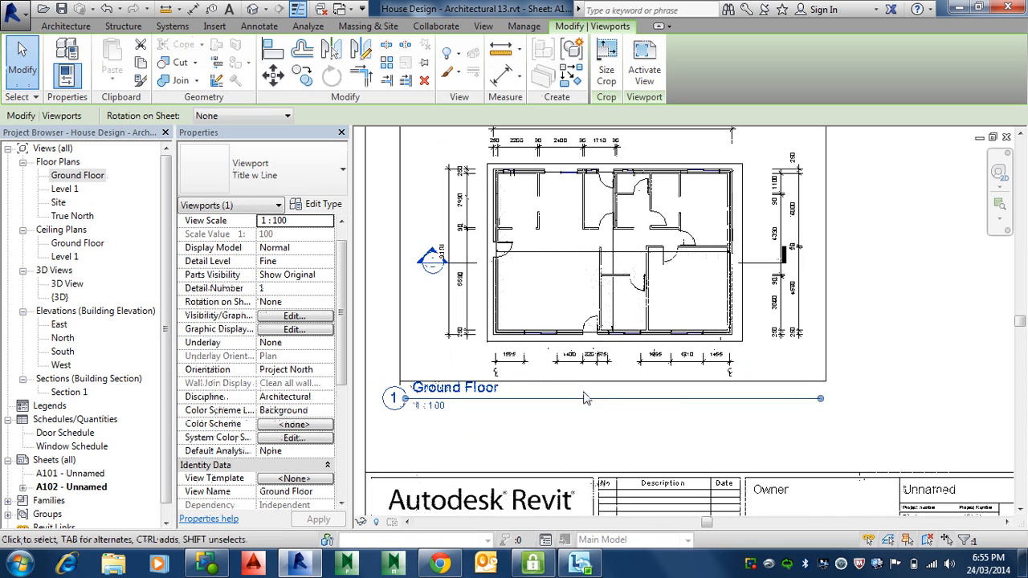
click(625, 386)
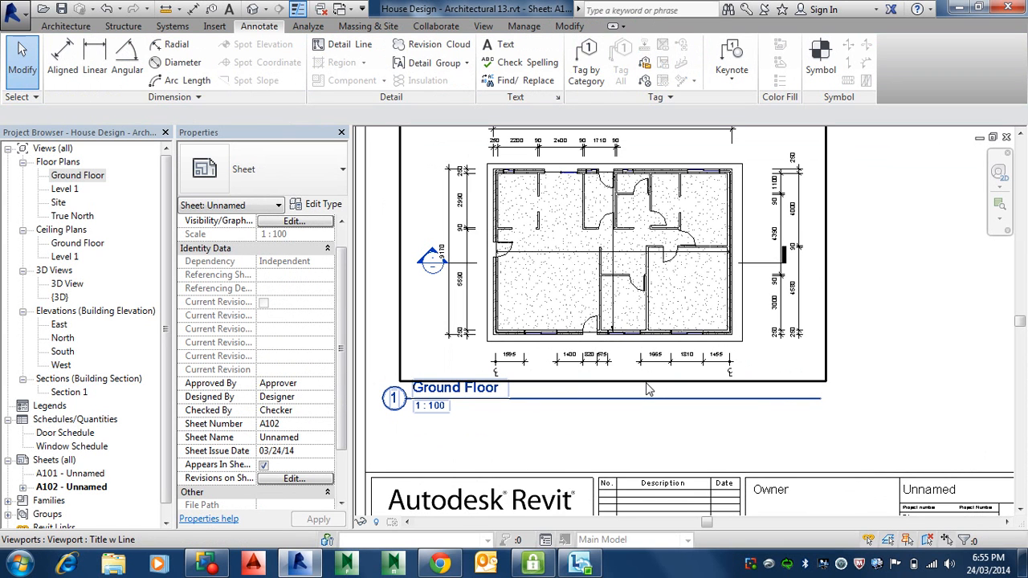
click(651, 395)
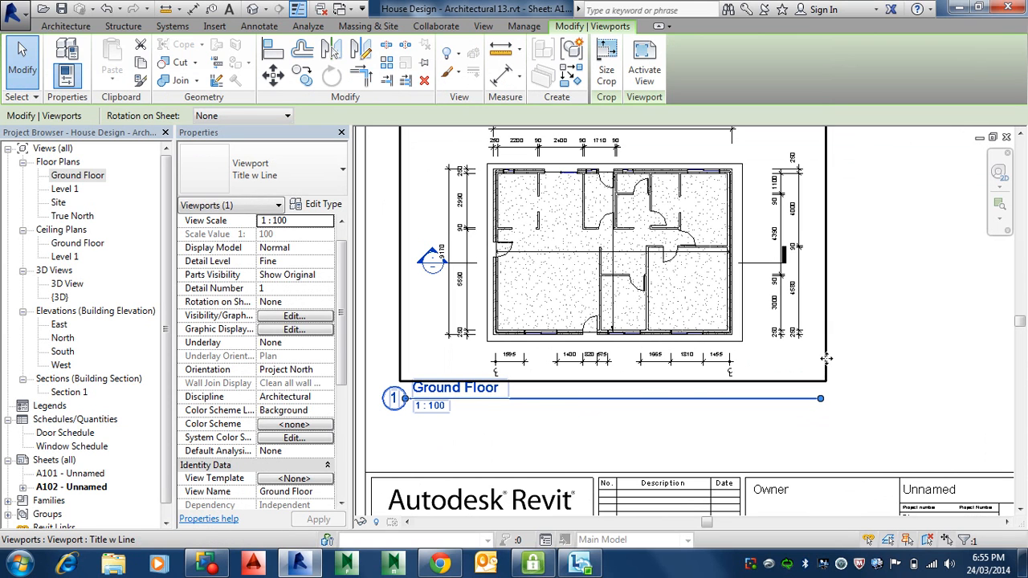
drag(823, 398, 506, 400)
click(541, 415)
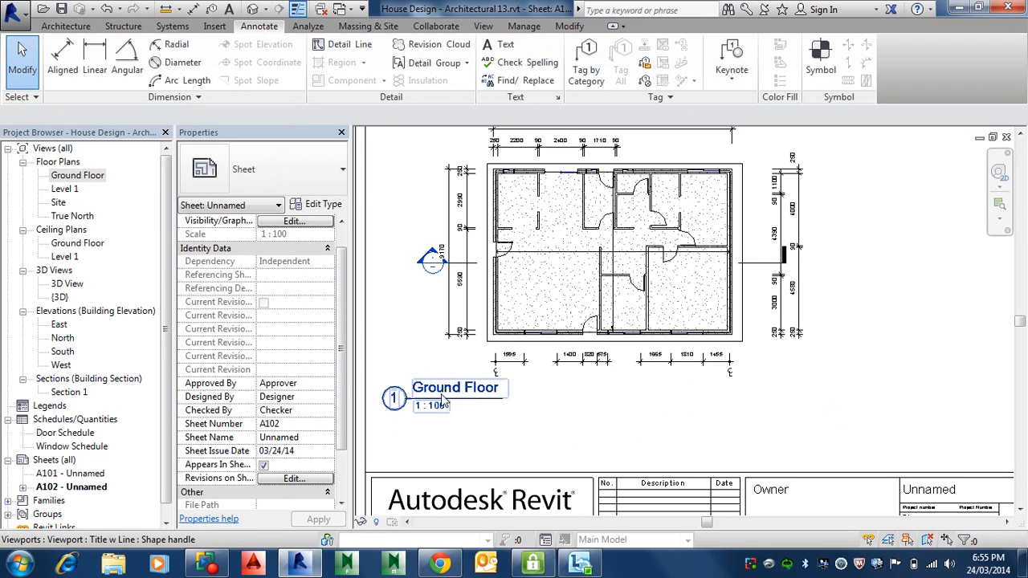
click(466, 394)
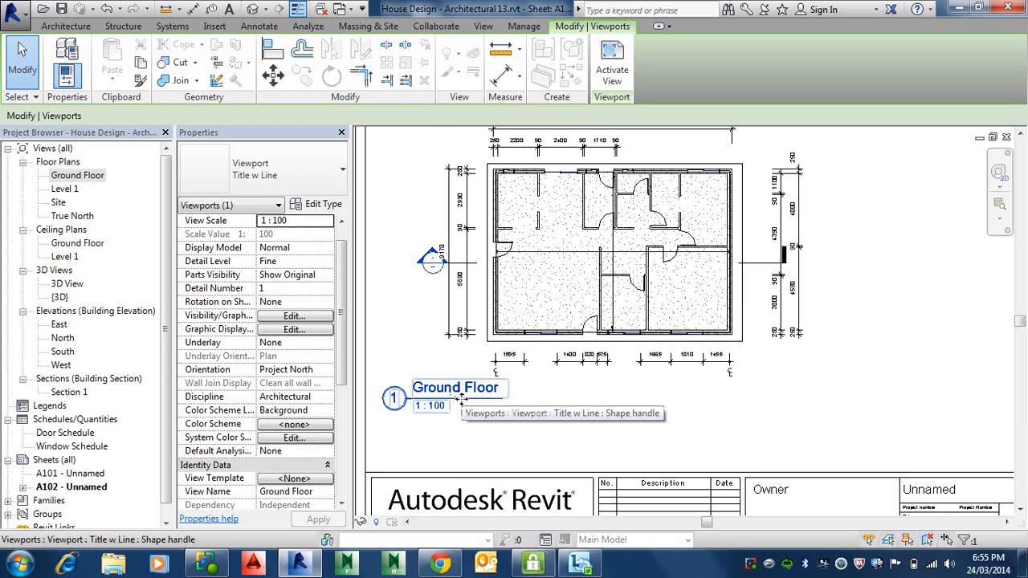
drag(462, 399, 554, 410)
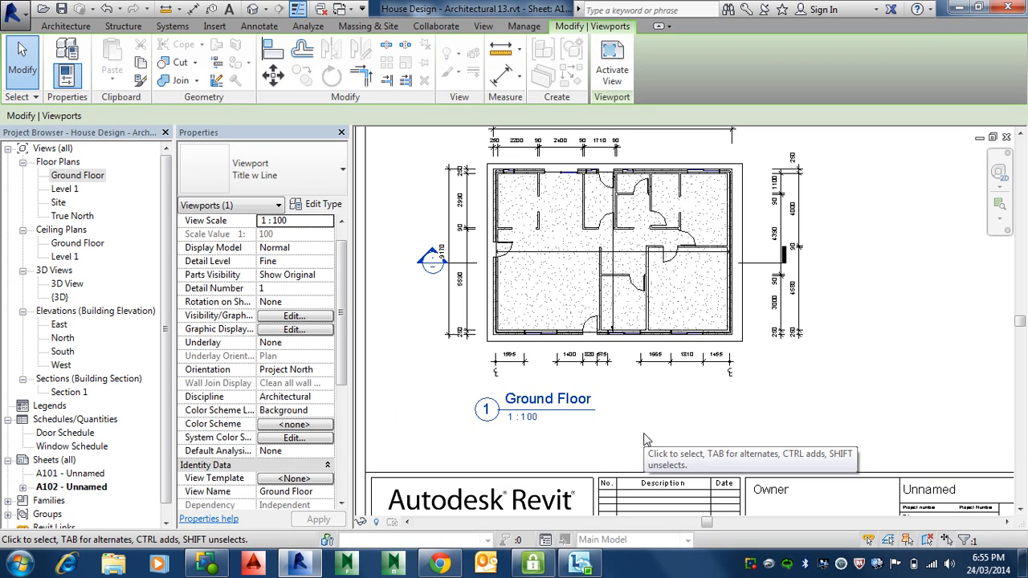
Activate the Ground Floor viewport on the sheet and turn off Crop View, Crop Region Visible and Annotation Crop for it.
scroll(592, 365, down, 1)
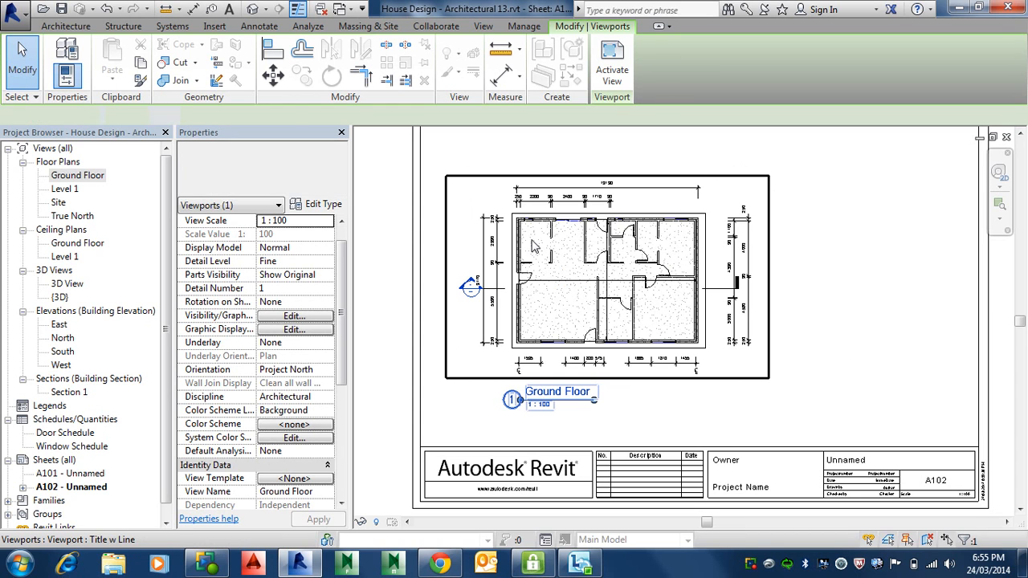
right_click(532, 250)
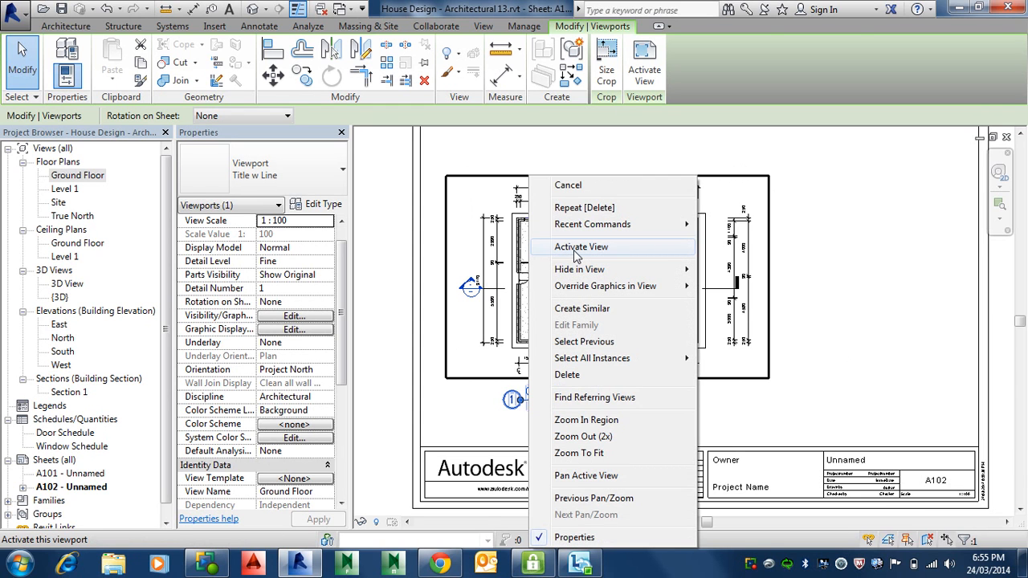
click(576, 250)
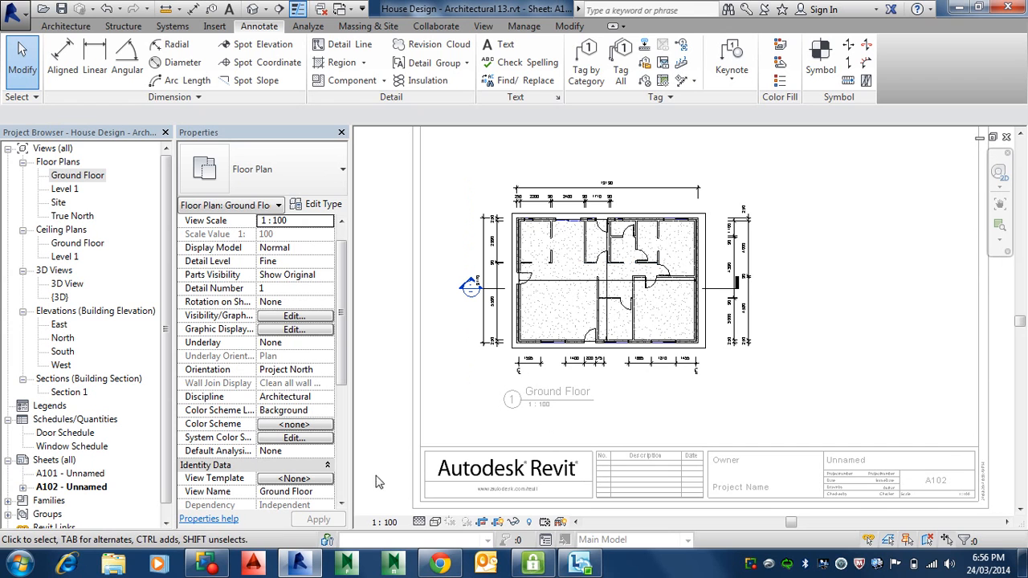
drag(343, 375, 334, 466)
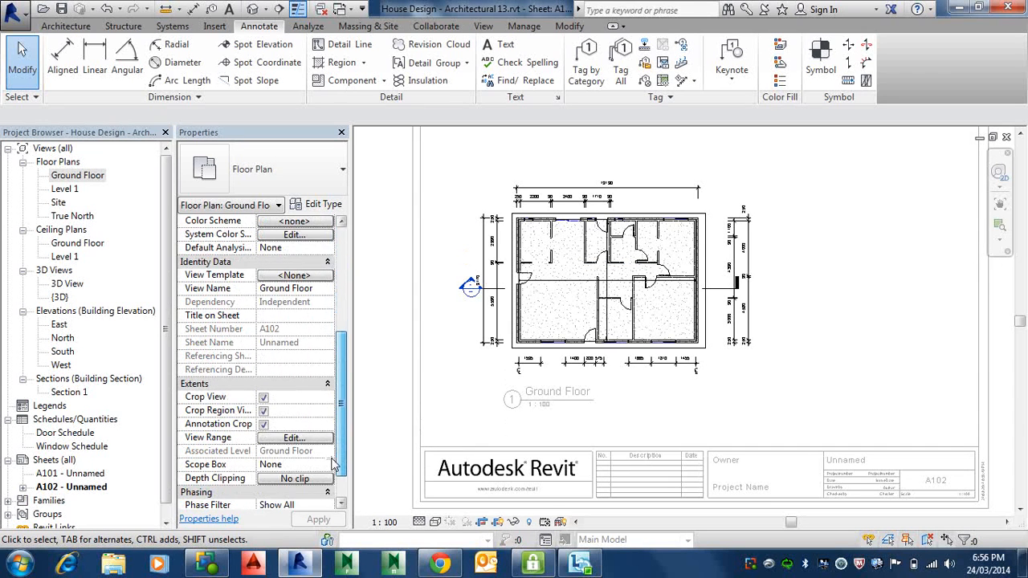
click(265, 411)
click(264, 397)
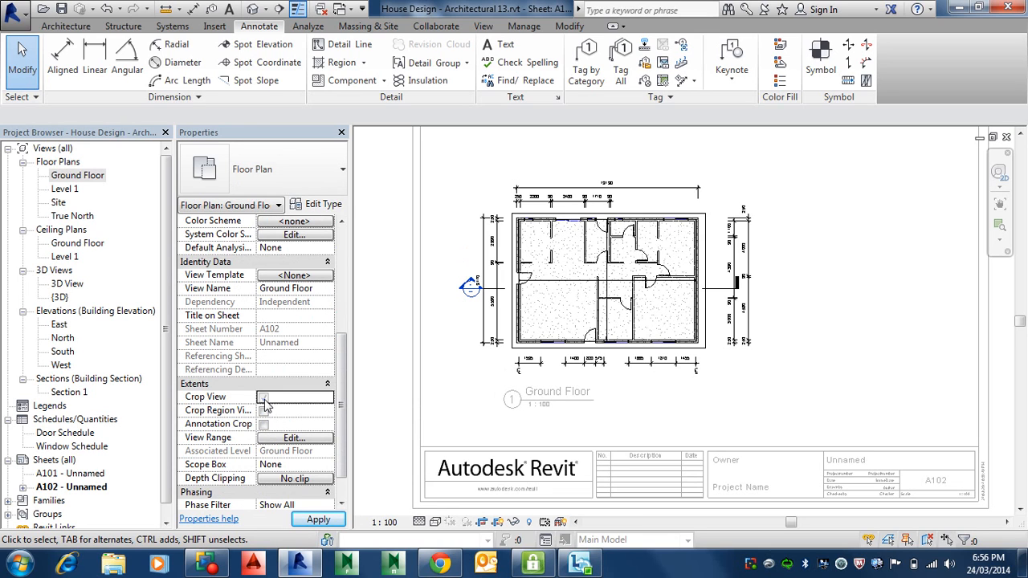
click(315, 520)
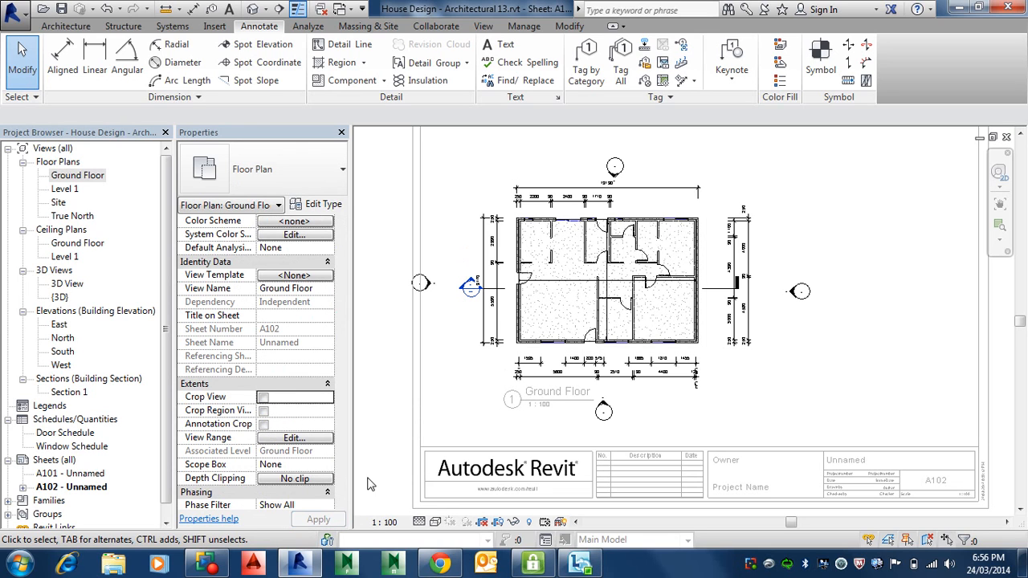
Deactivate the Ground Floor viewport, and dismiss the save reminder and its options without saving the project.
right_click(663, 304)
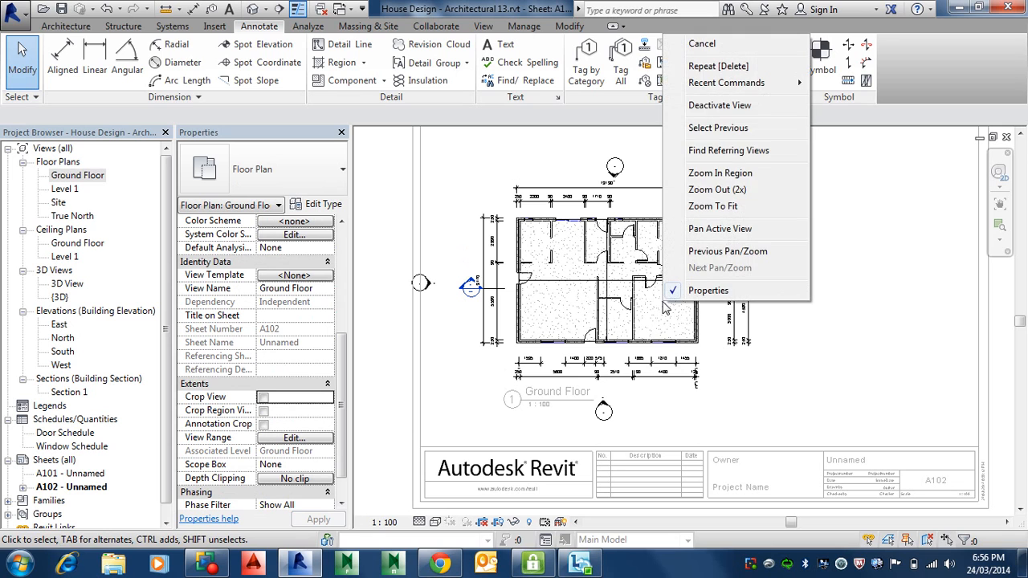
click(712, 105)
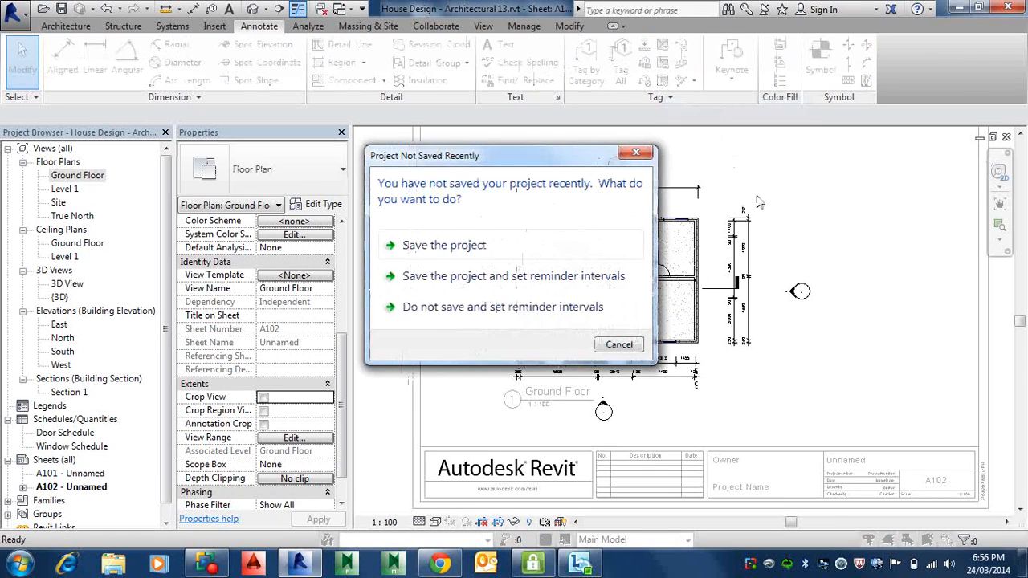
click(499, 307)
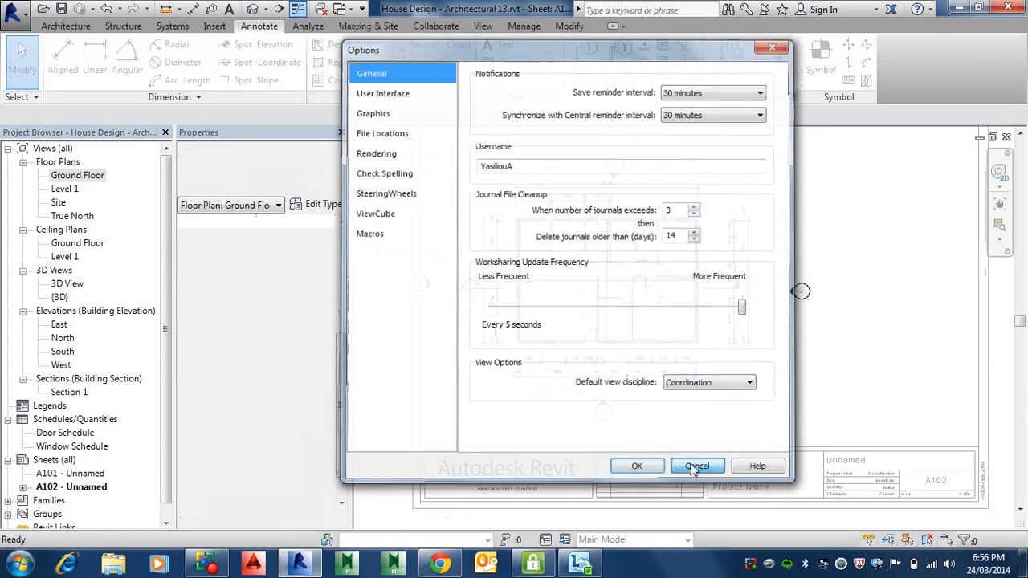
click(689, 468)
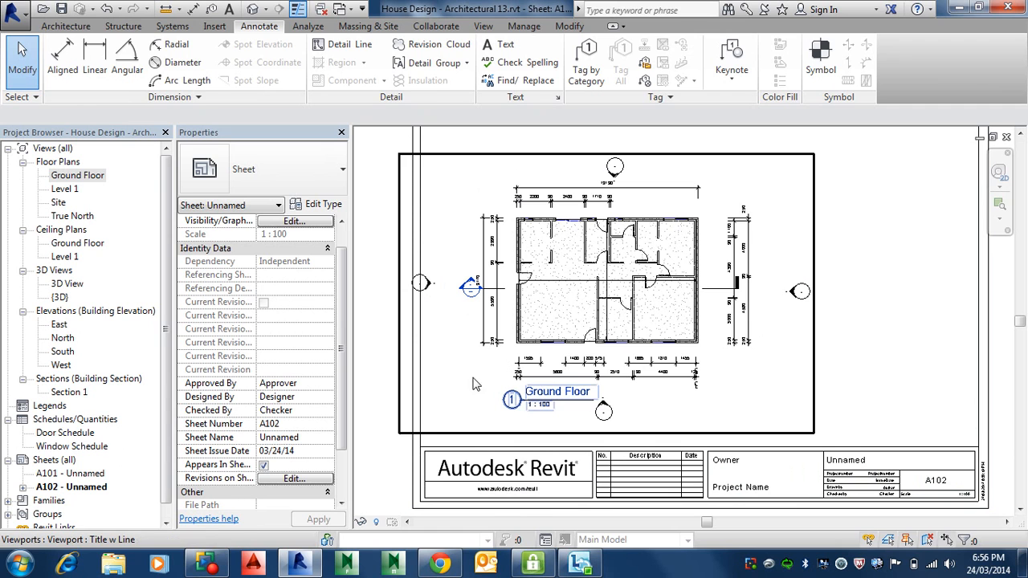
Reactivate the Ground Floor viewport for editing within sheet A102.
click(573, 369)
right_click(573, 370)
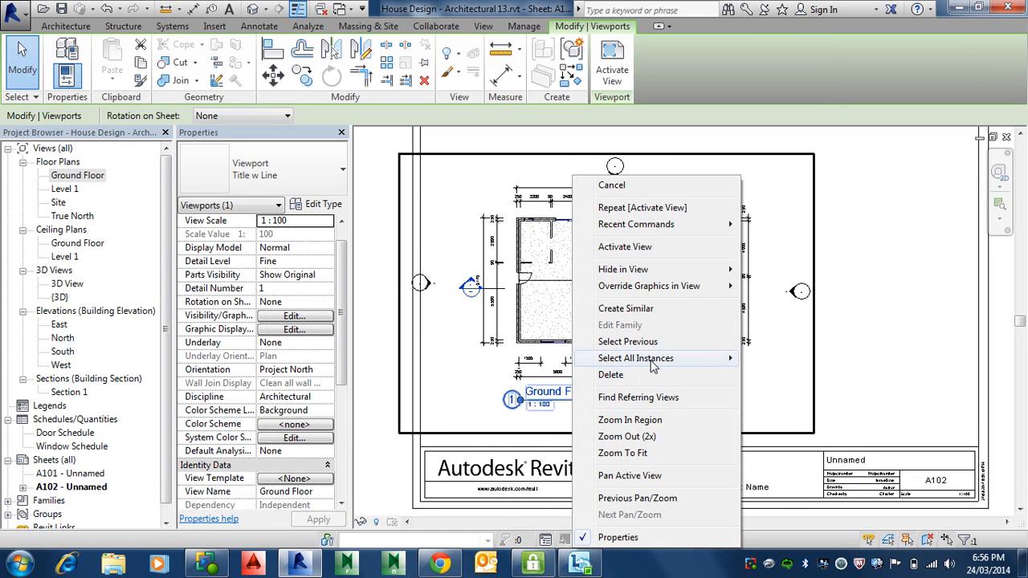
mouse_move(637, 227)
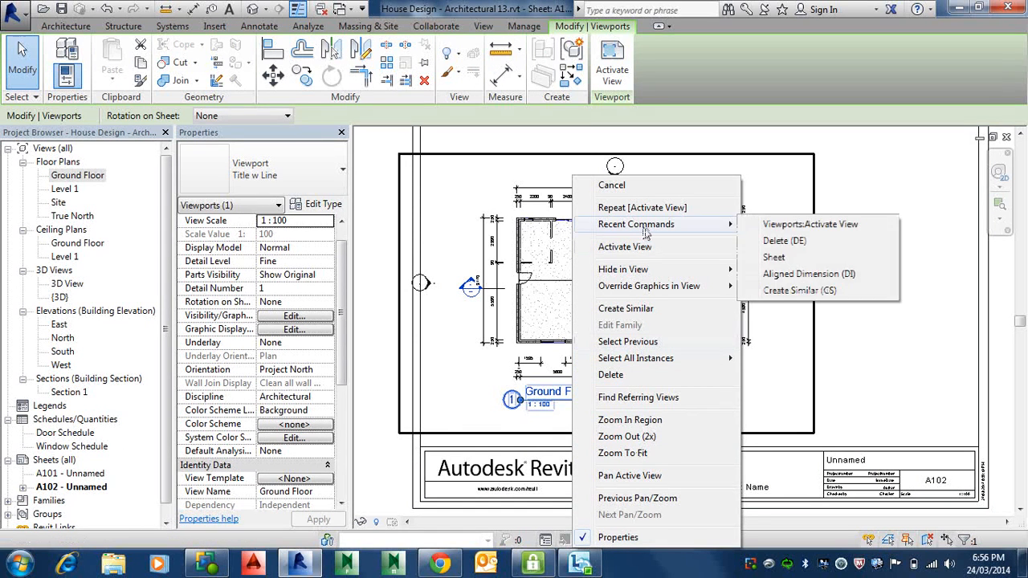
click(635, 246)
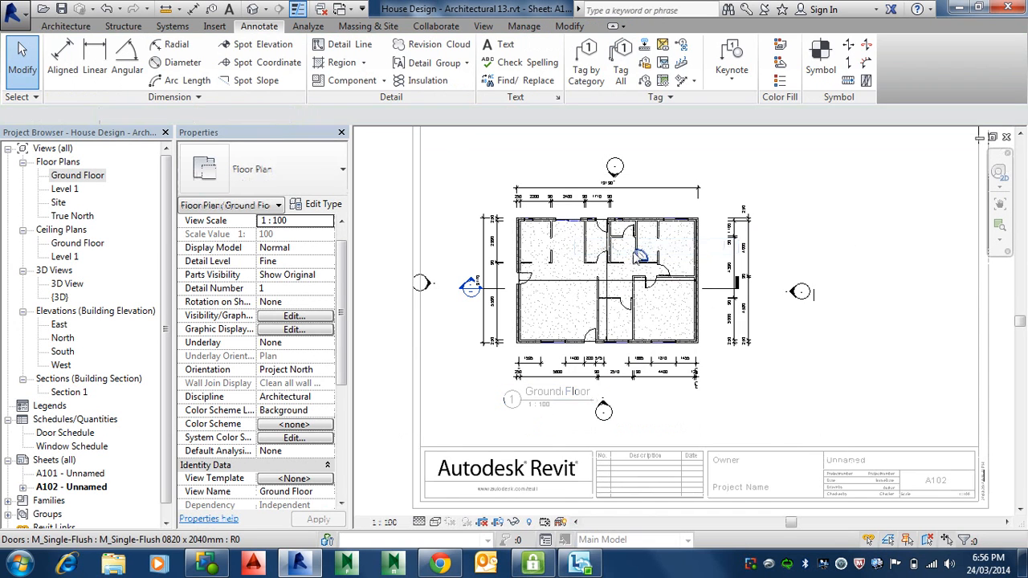
Turn off the Elevations annotation category in the Ground Floor view's visibility and graphics overrides.
key(v)
key(g)
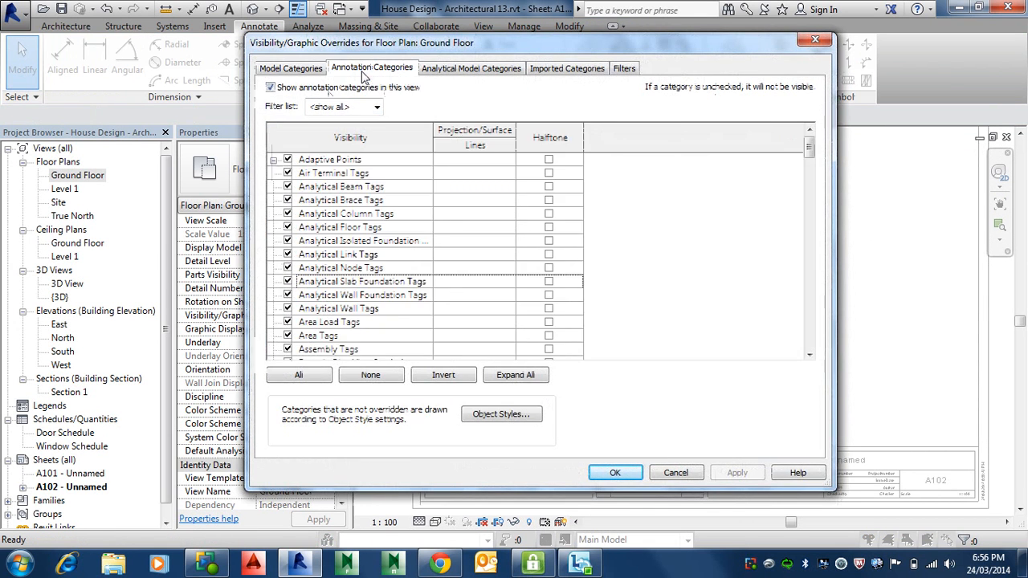
click(363, 71)
scroll(330, 306, down, 10)
click(329, 336)
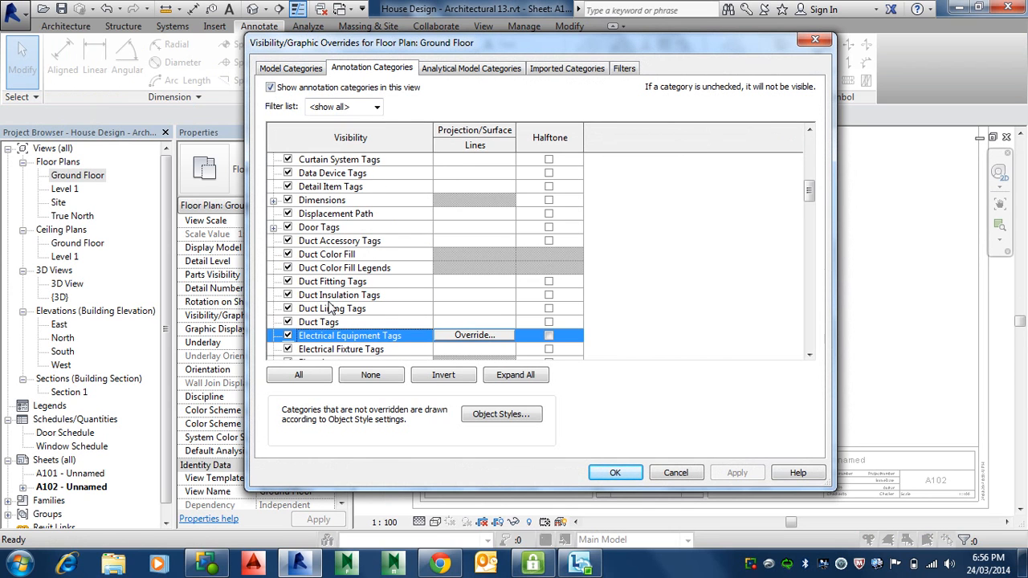
scroll(329, 344, down, 1)
click(288, 335)
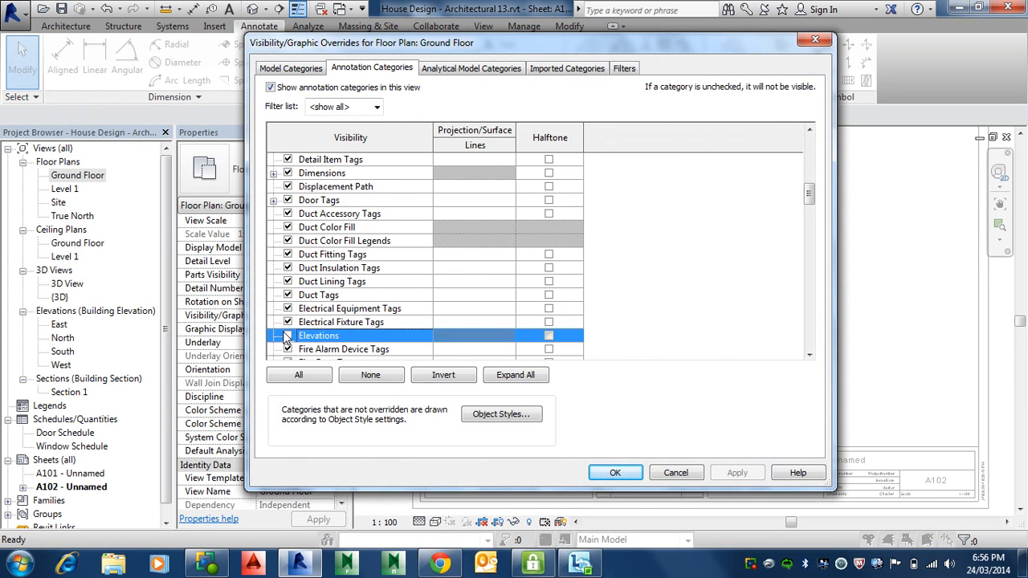
Turn off the Sections annotation category for the Ground Floor view and accept the visibility overrides.
scroll(295, 346, down, 10)
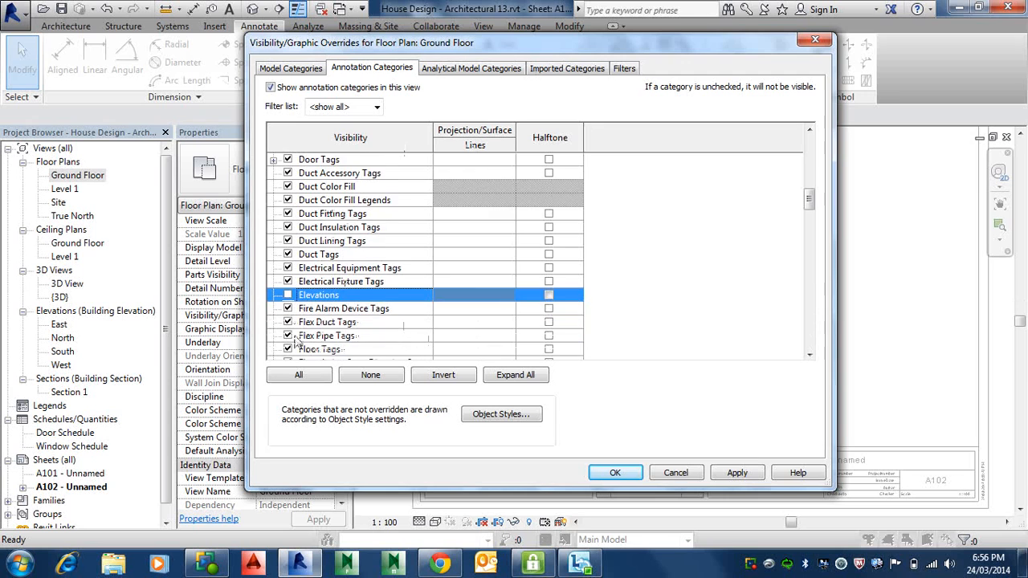
click(300, 338)
scroll(298, 344, down, 1)
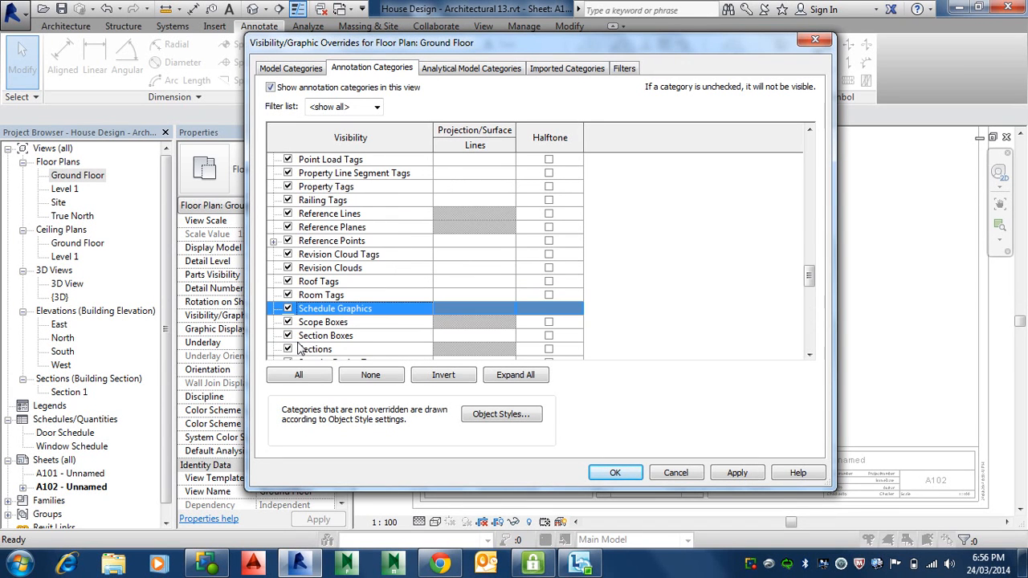
scroll(287, 345, down, 1)
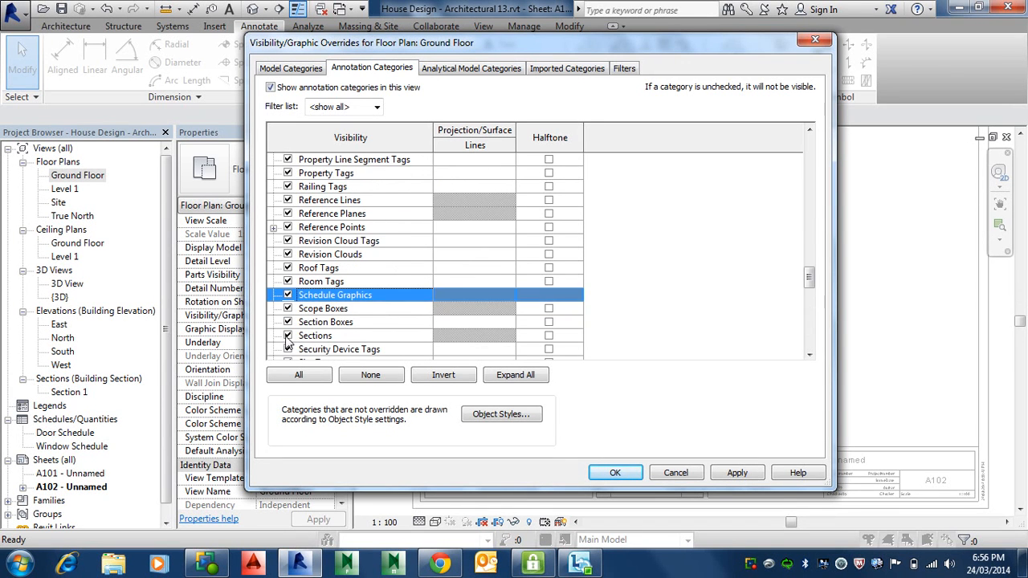
click(287, 338)
click(615, 473)
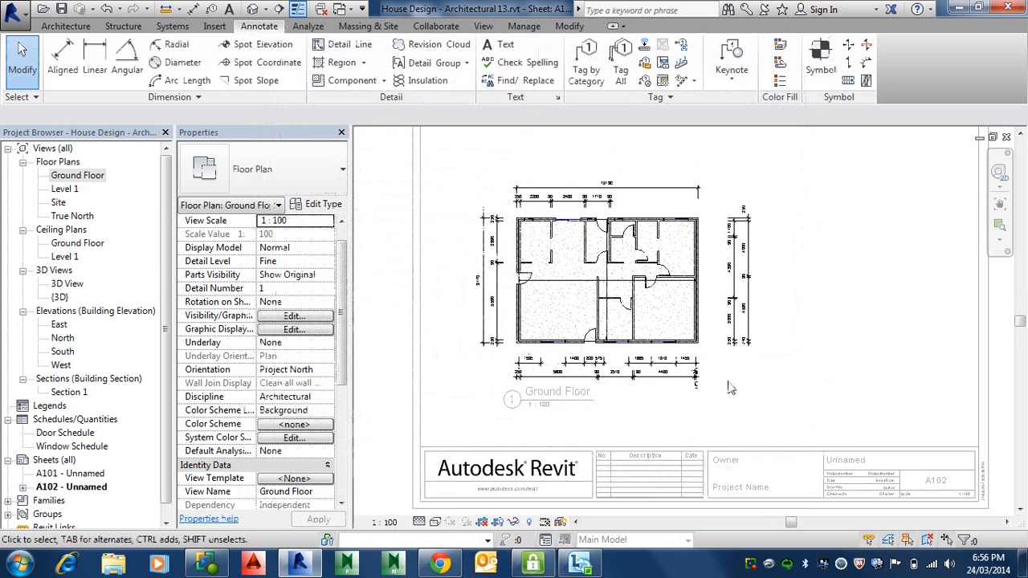
Deactivate the Ground Floor viewport to return to editing sheet A102.
click(610, 256)
right_click(618, 255)
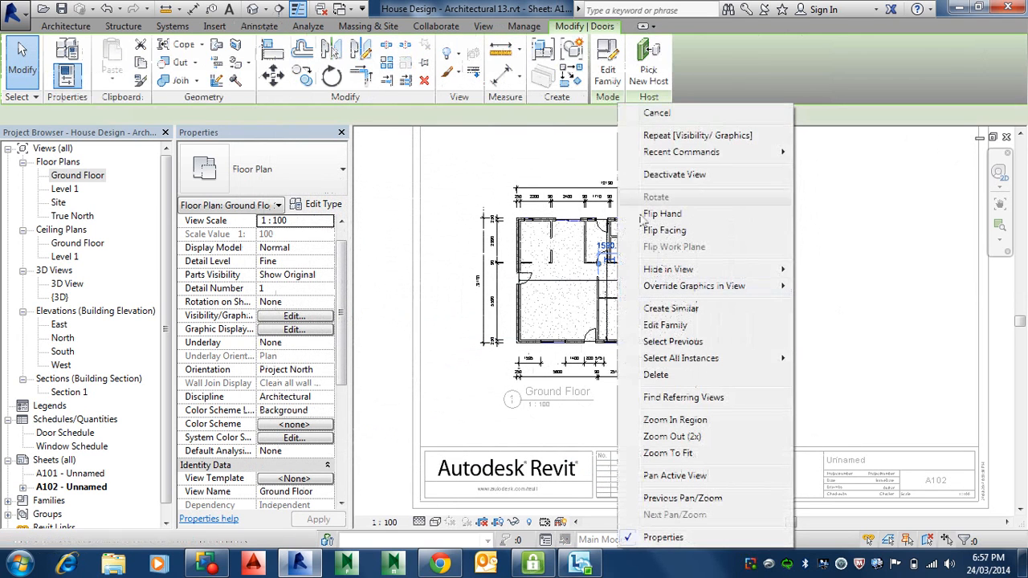
click(660, 174)
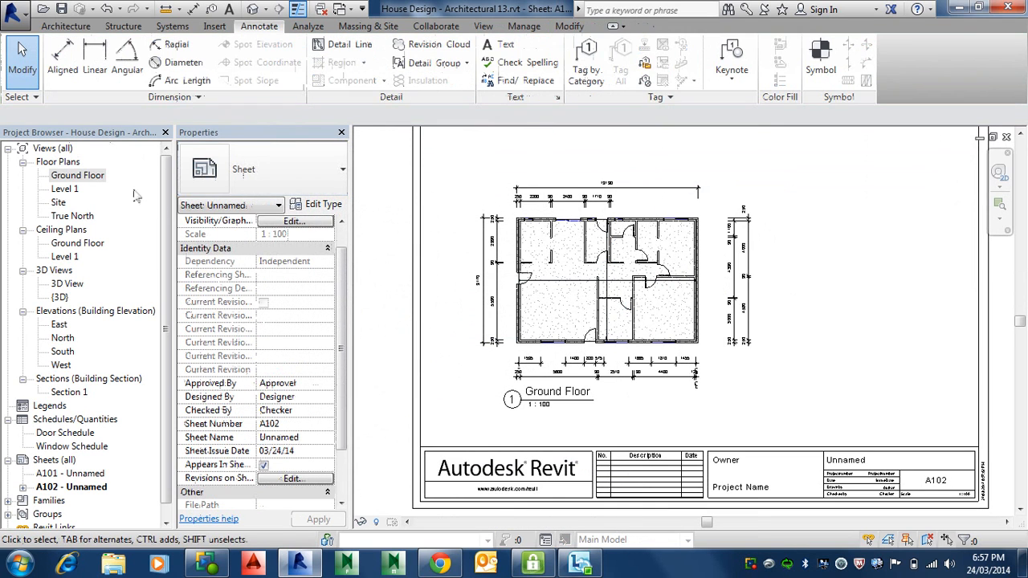
click(546, 258)
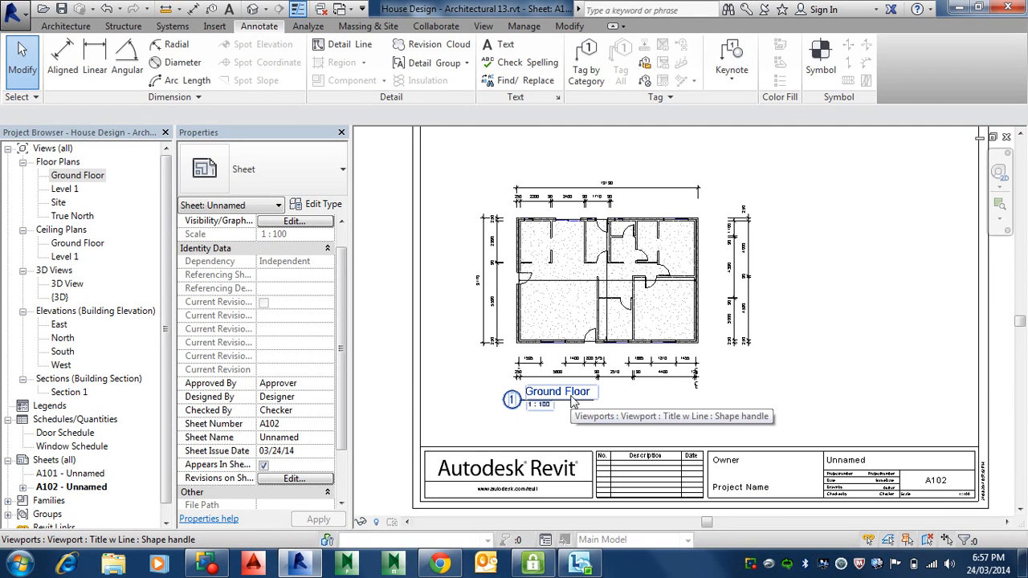
Turn off Show Extension Line in the type properties of the Ground Floor viewport's Title w Line type.
click(572, 401)
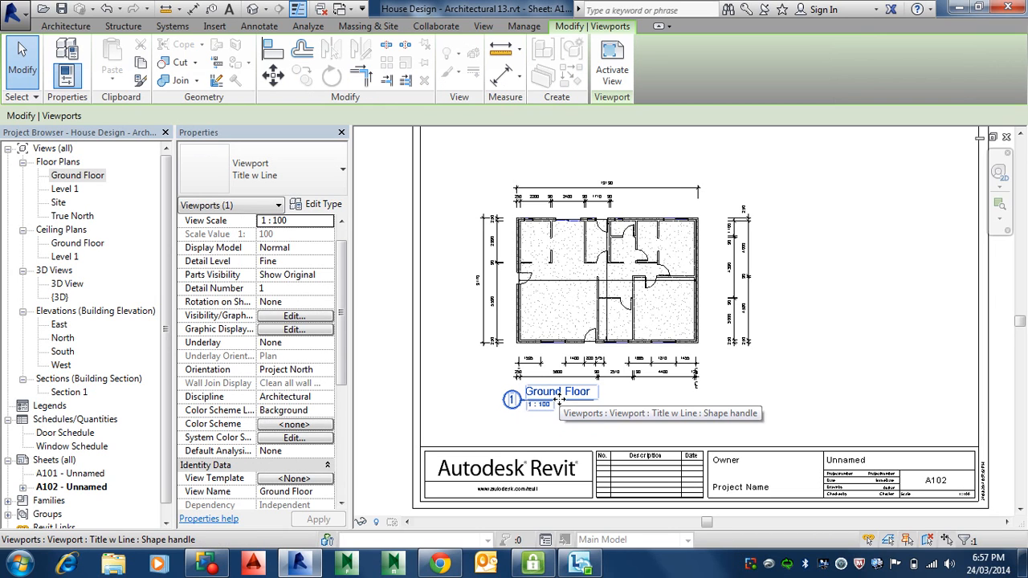
click(325, 205)
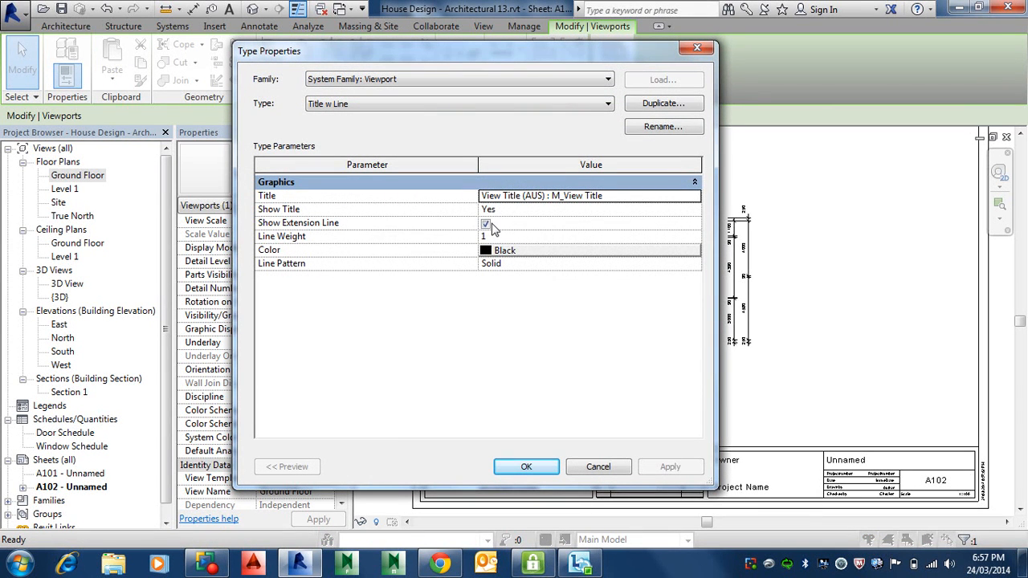
click(486, 225)
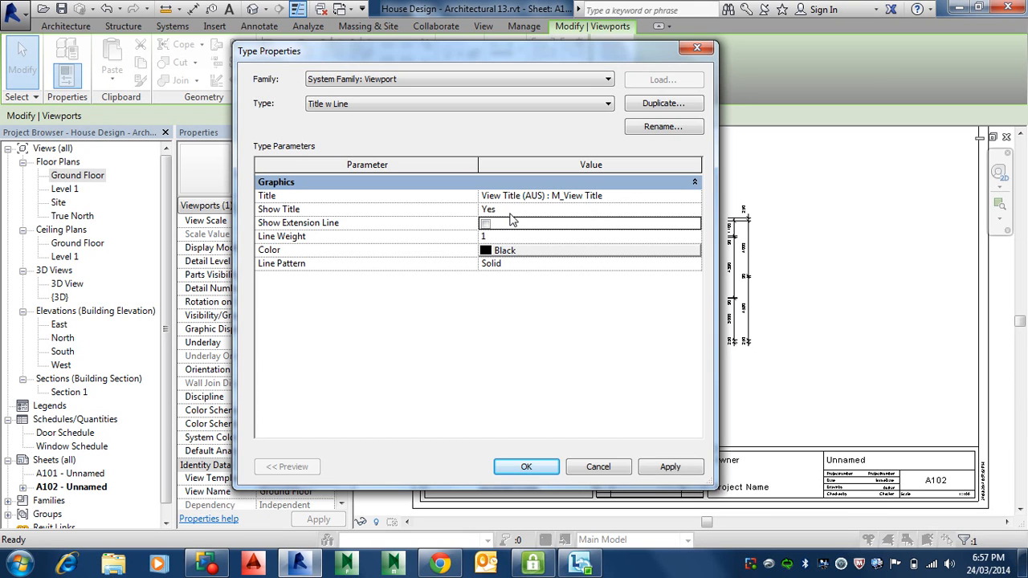
click(516, 210)
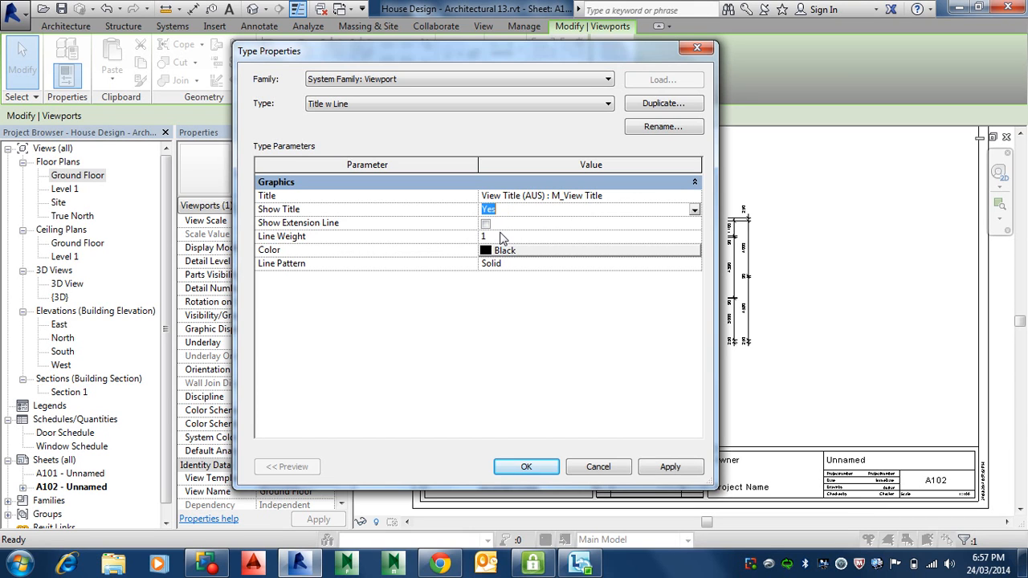
click(501, 224)
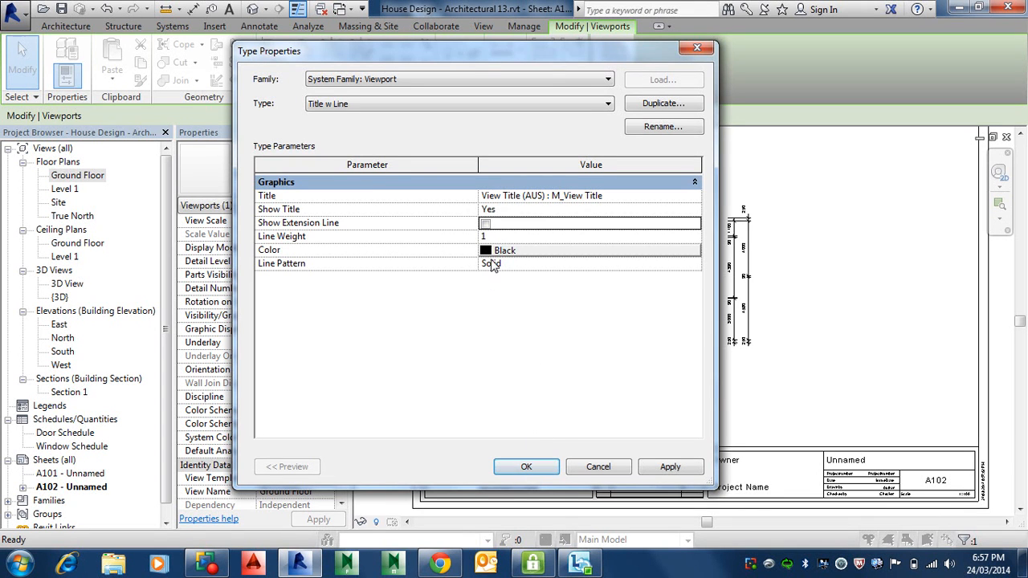
click(514, 473)
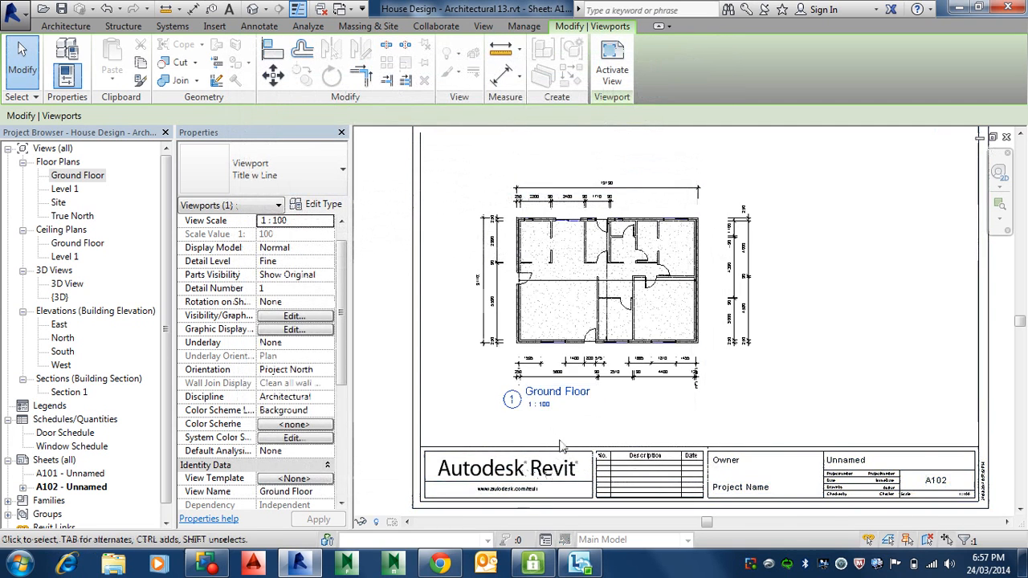
scroll(562, 446, up, 2)
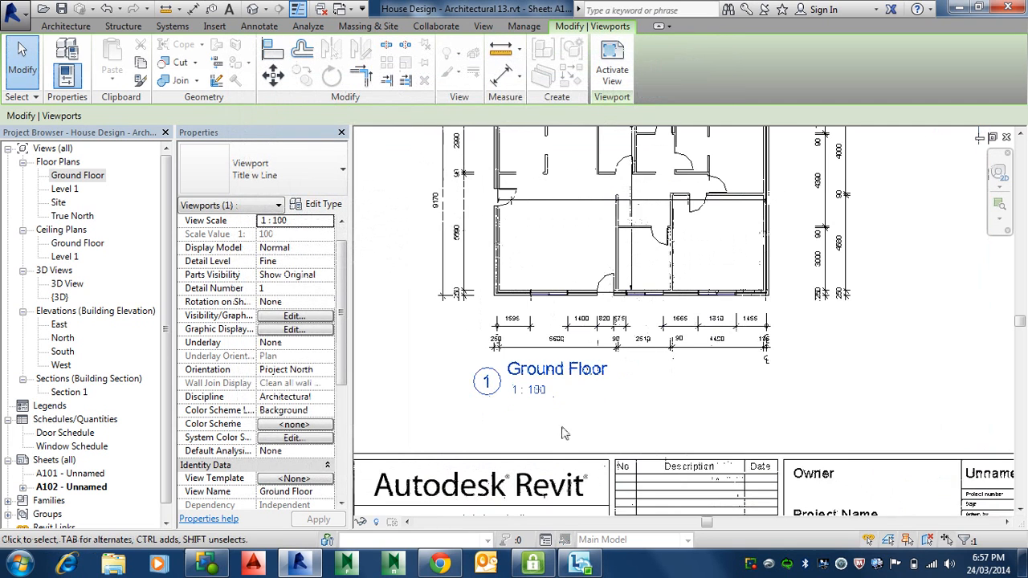
click(504, 390)
click(503, 386)
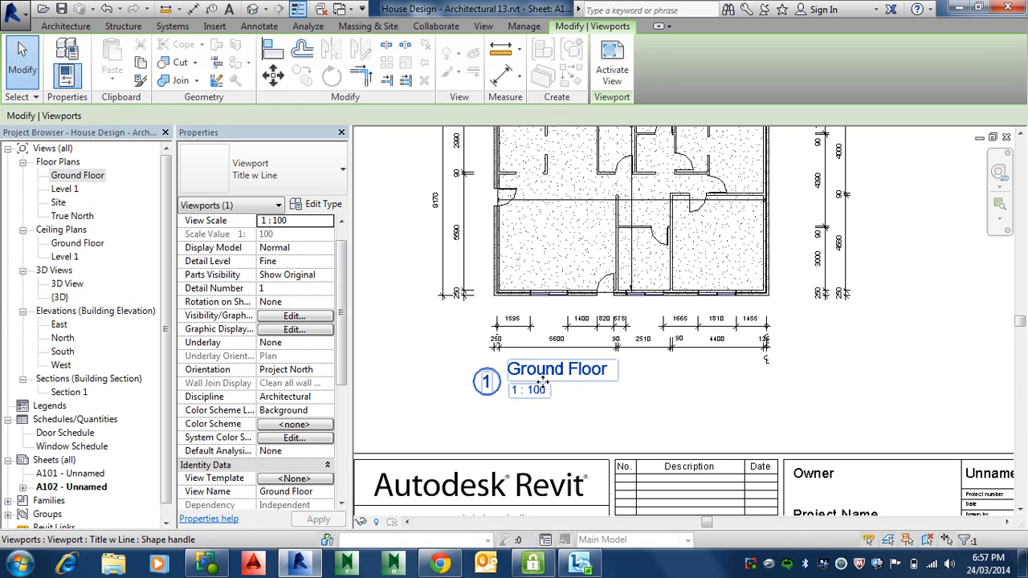
double_click(591, 378)
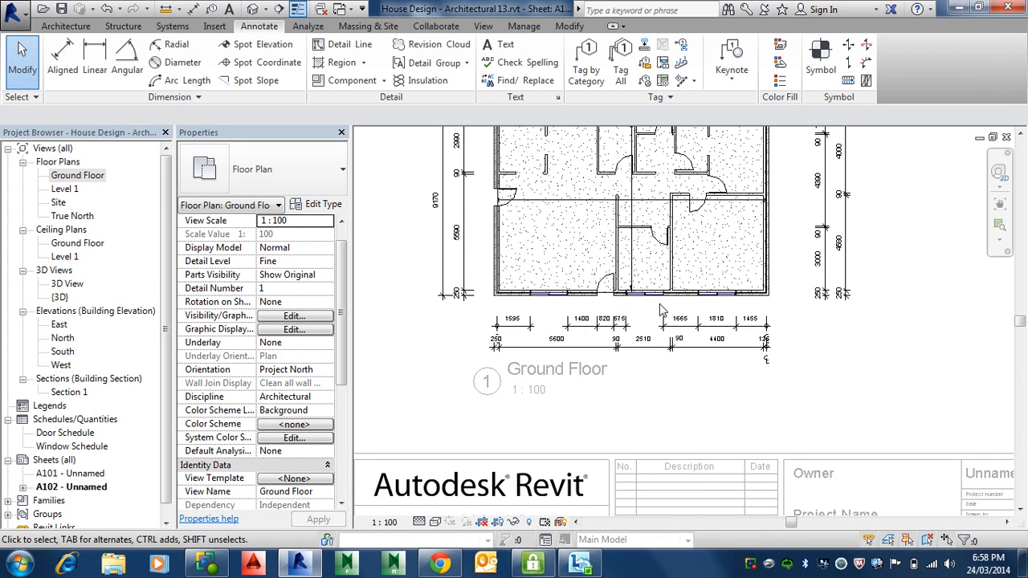
right_click(547, 384)
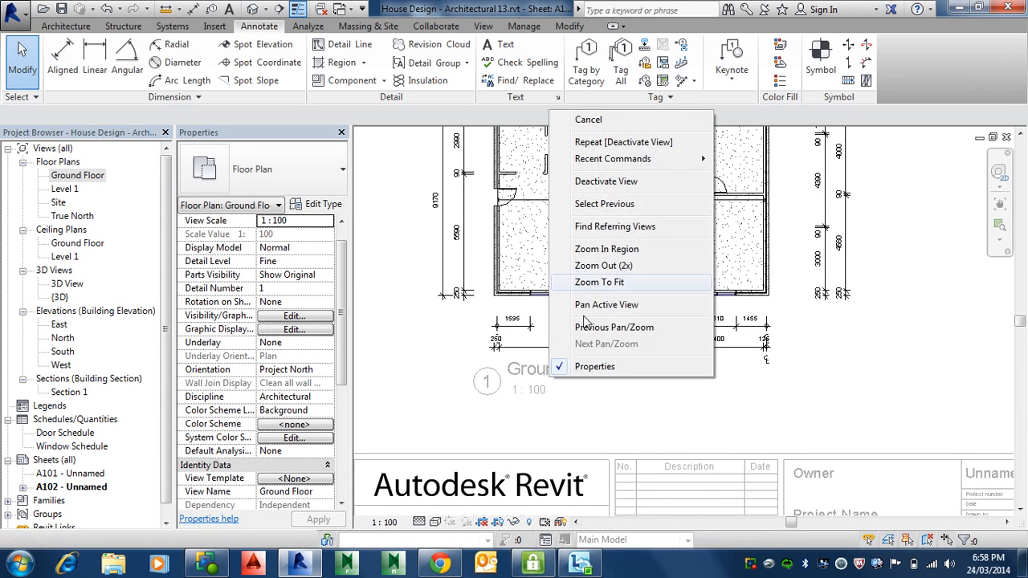
key(Escape)
right_click(552, 283)
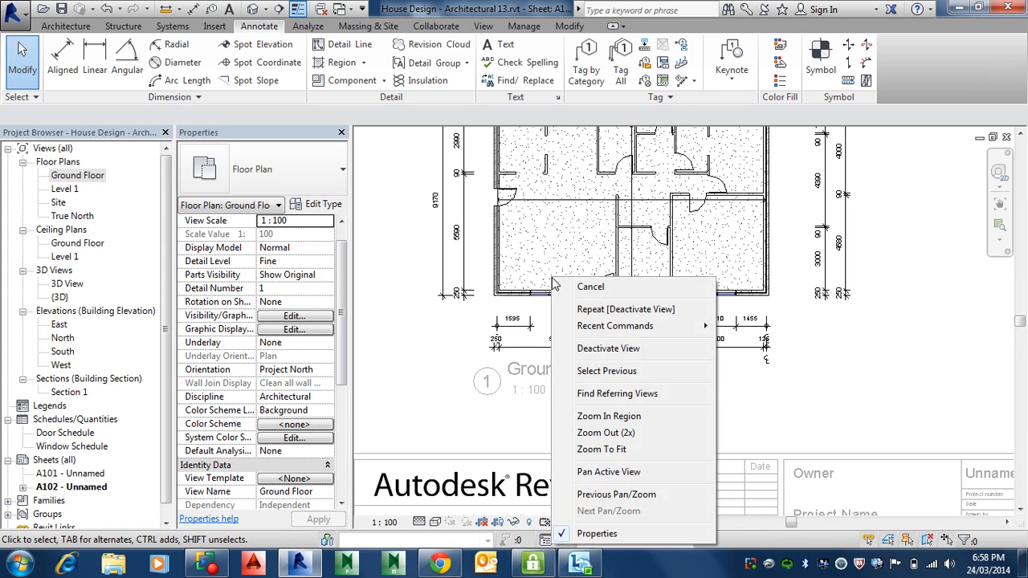
click(598, 348)
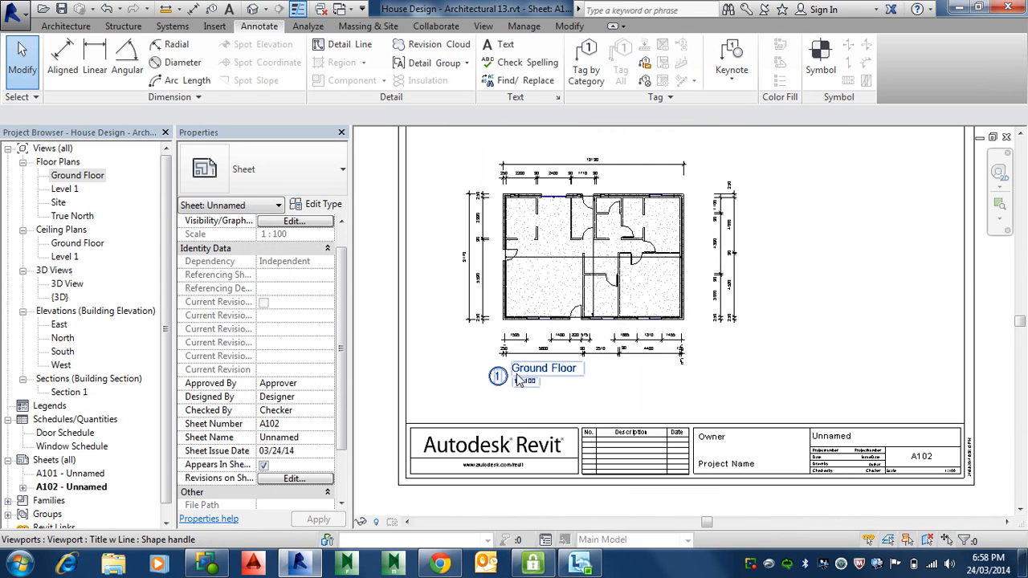
Move the Ground Floor view title across and down so it sits roughly centred beneath the house plan.
click(528, 374)
drag(529, 374, 596, 401)
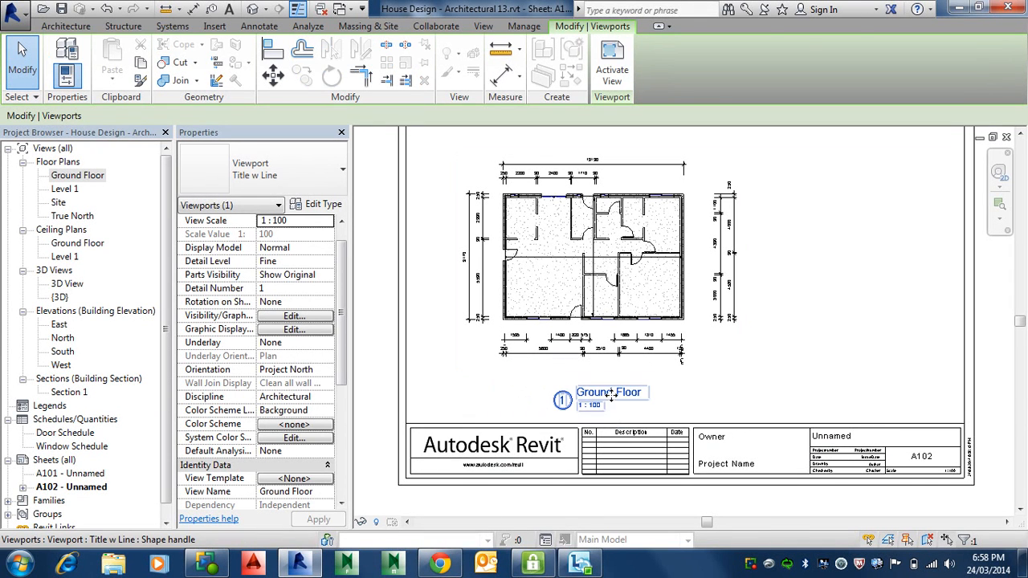
double_click(610, 394)
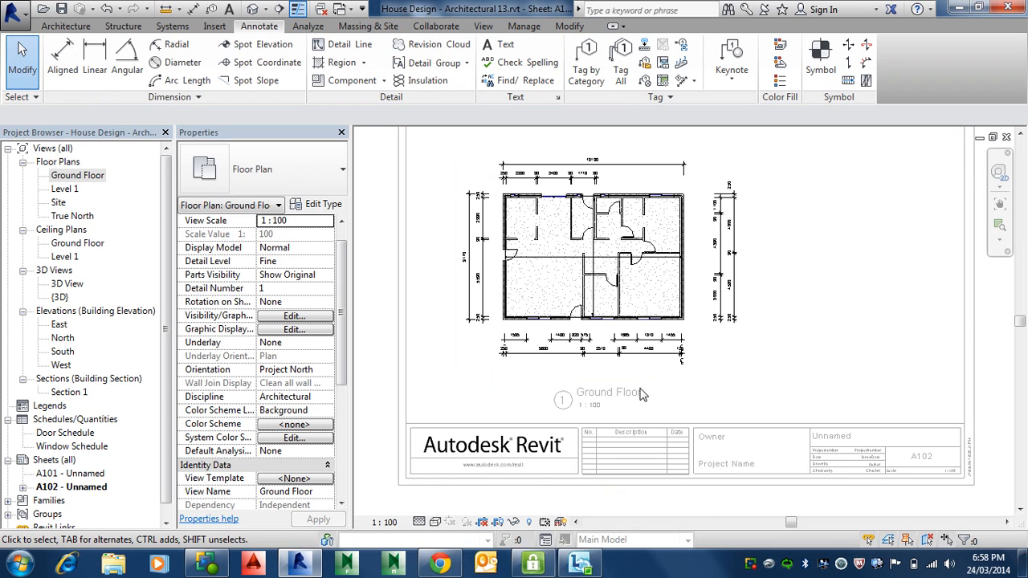
right_click(623, 399)
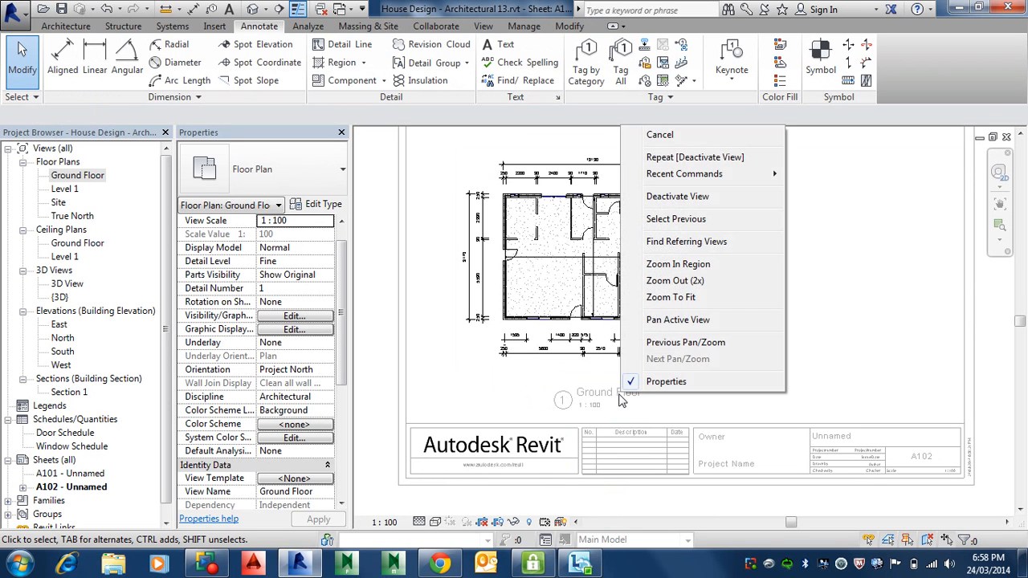
click(675, 197)
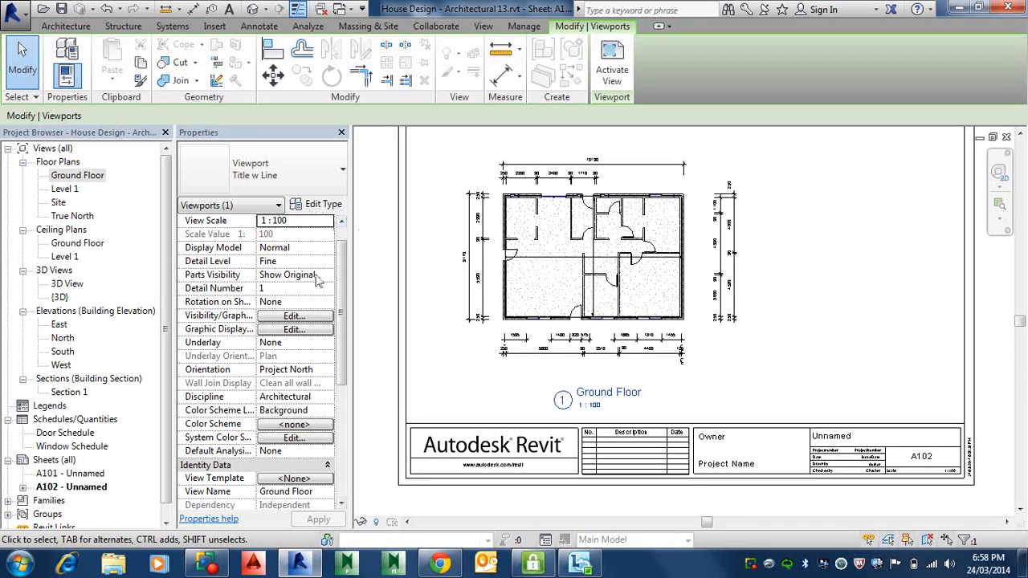
Change the Ground Floor viewport's type to Title No Line.
click(320, 183)
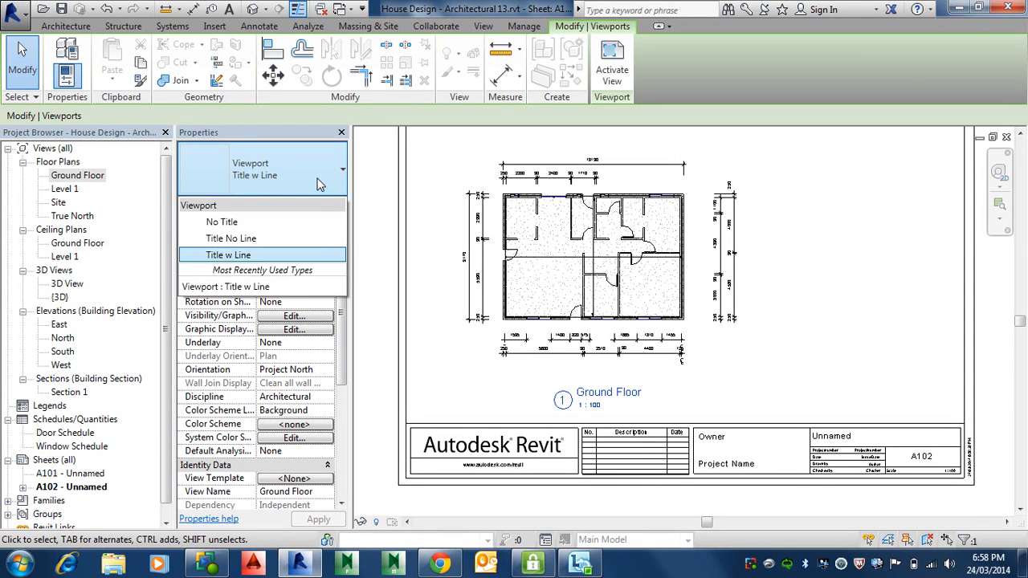
click(272, 239)
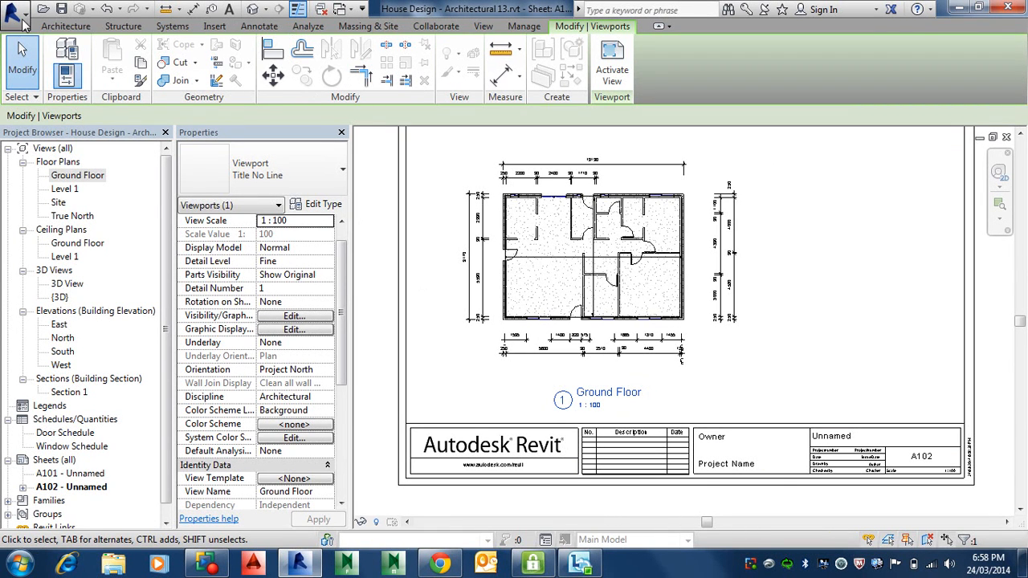
Open the View Title.rfa family from the Annotations > Symbols > General folder of the Australia library.
click(18, 15)
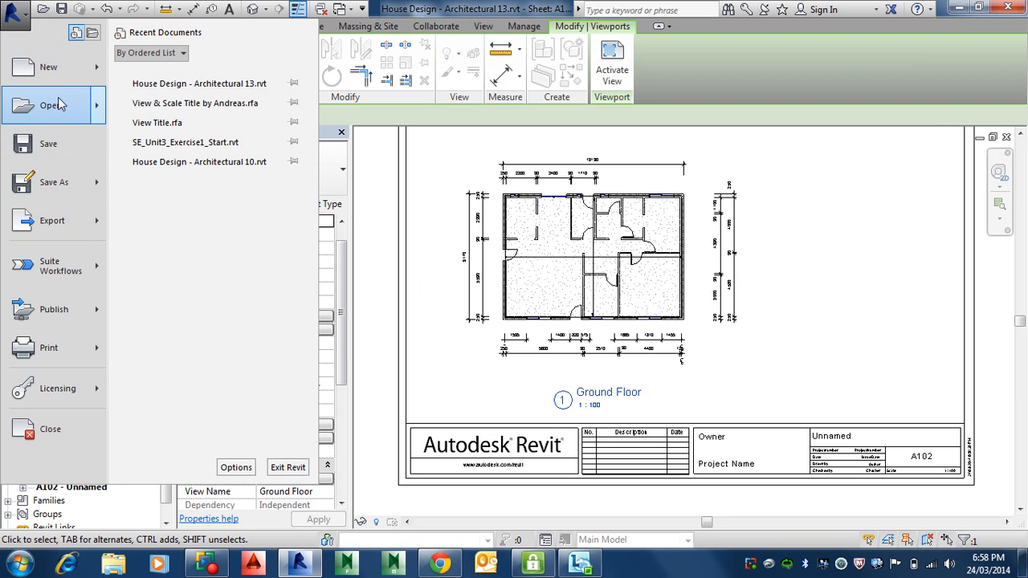
mouse_move(80, 105)
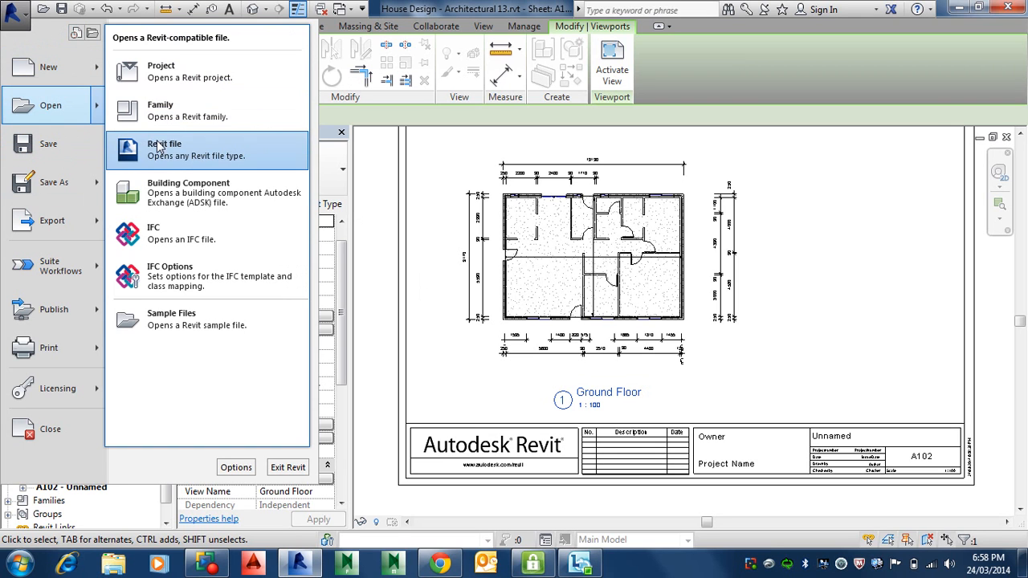
click(161, 111)
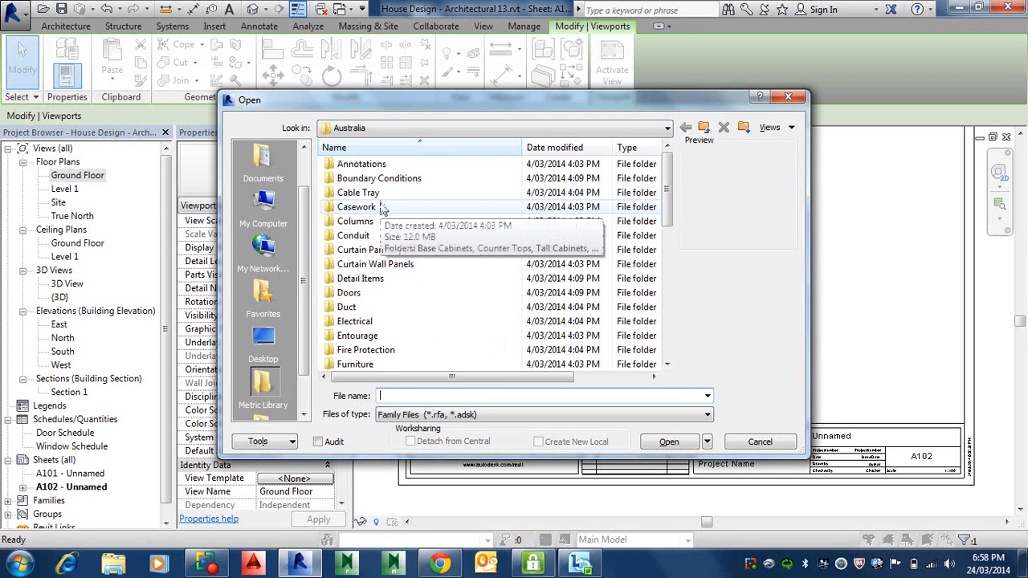
double_click(363, 165)
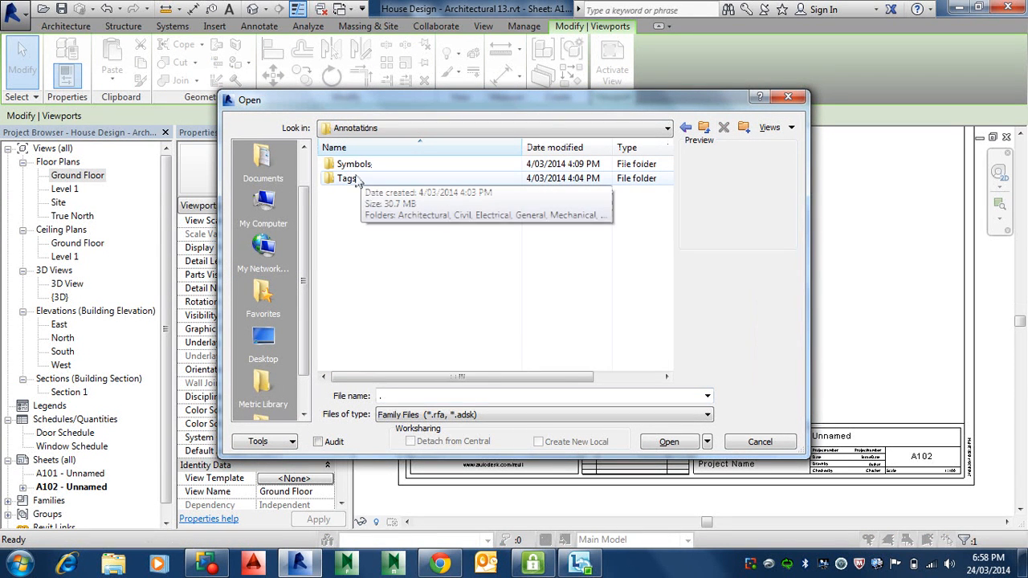
double_click(355, 164)
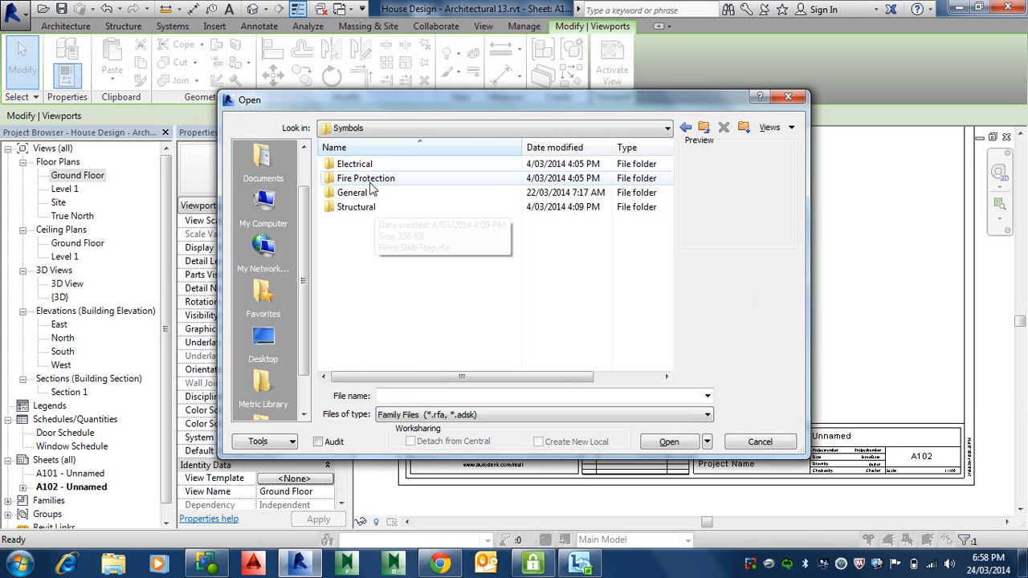
double_click(366, 194)
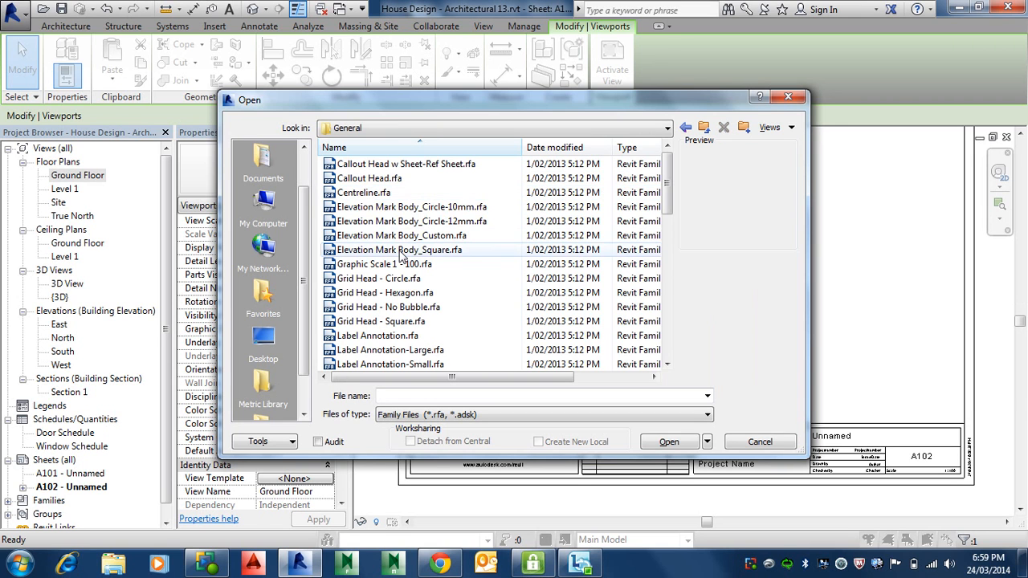
click(404, 336)
scroll(407, 335, down, 3)
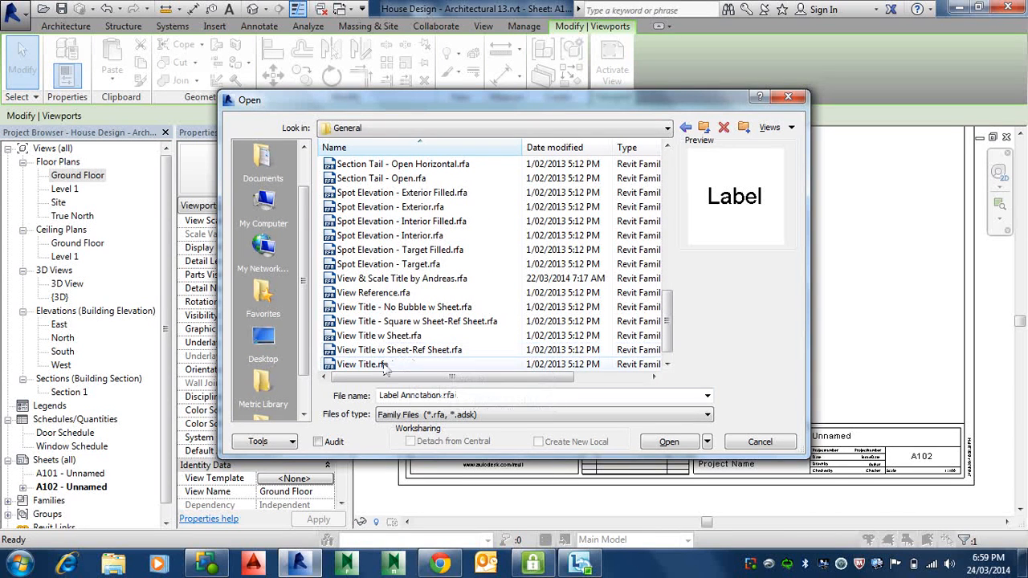
click(387, 365)
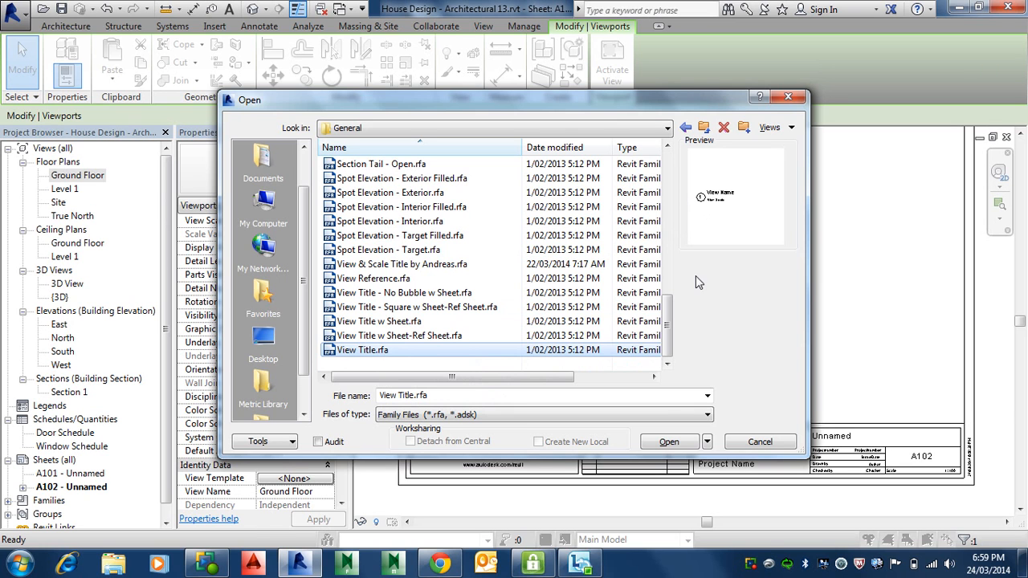
click(669, 441)
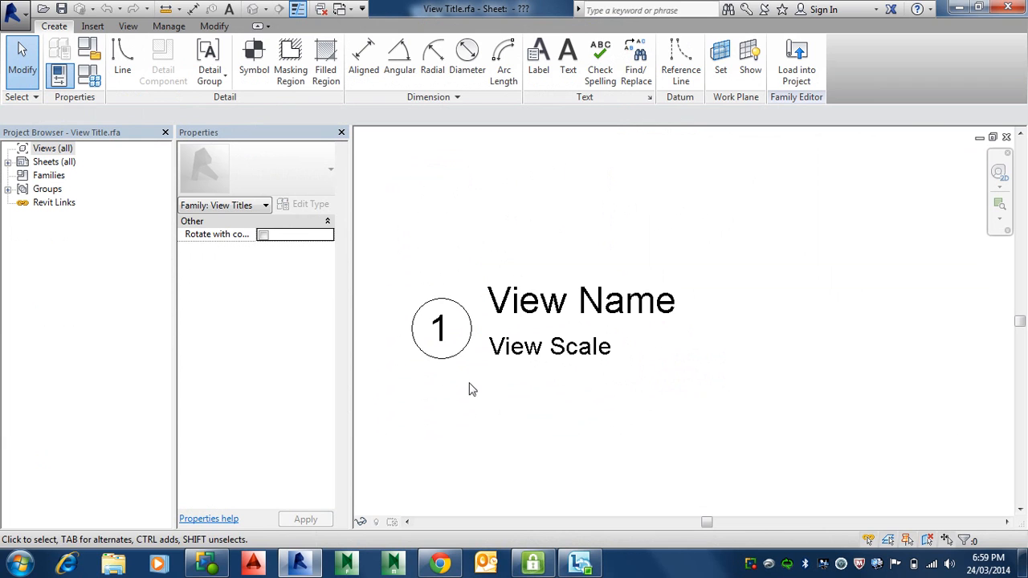
Delete the circle and its number from the view title family and save it as View Title without bubble.
drag(470, 379, 416, 297)
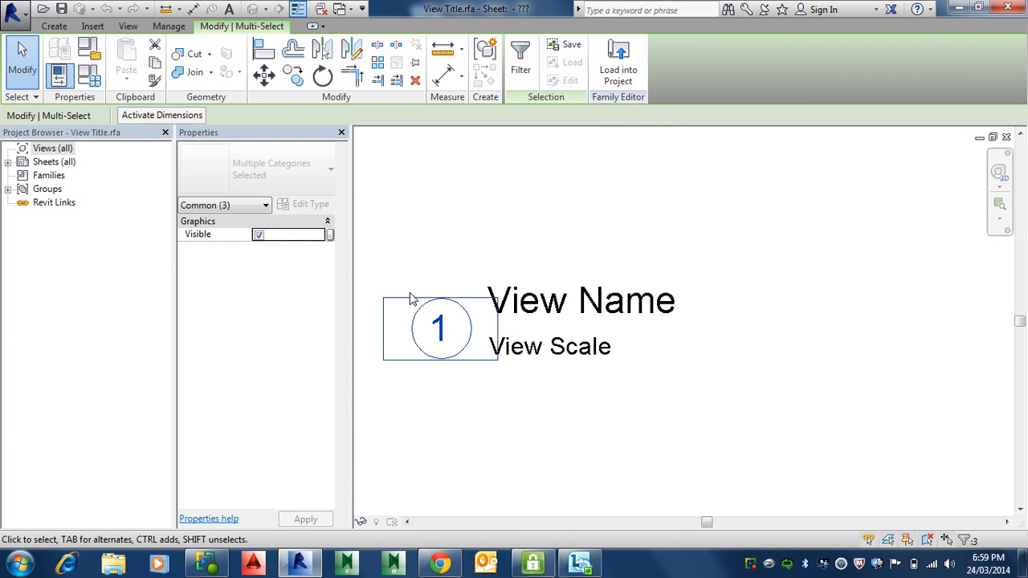
key(Delete)
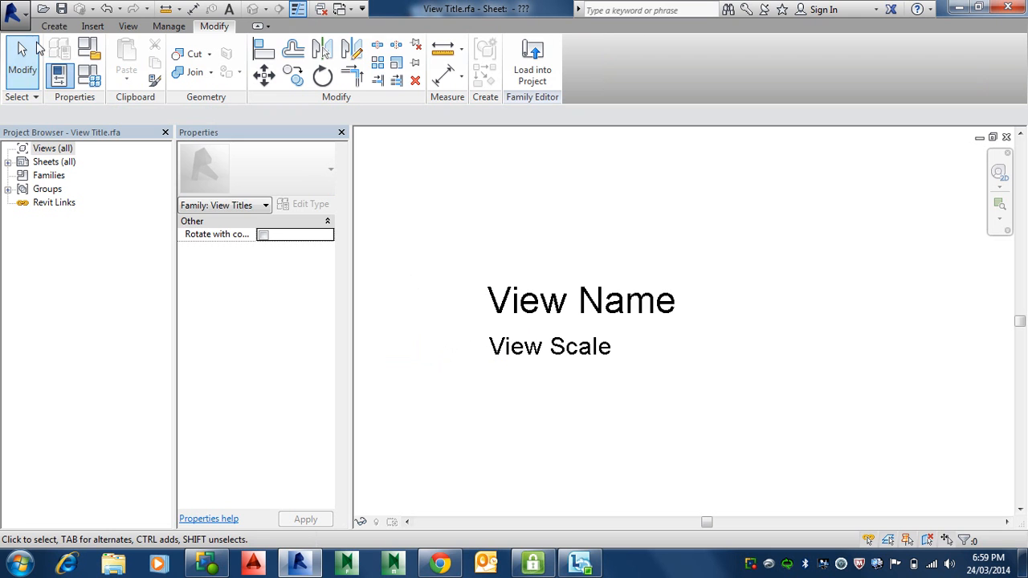
click(15, 14)
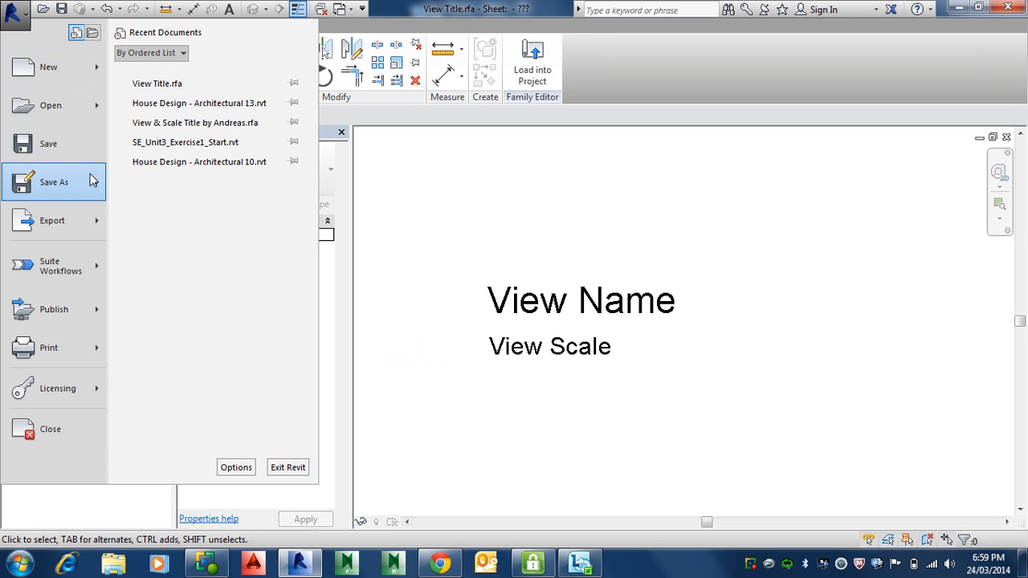
mouse_move(96, 183)
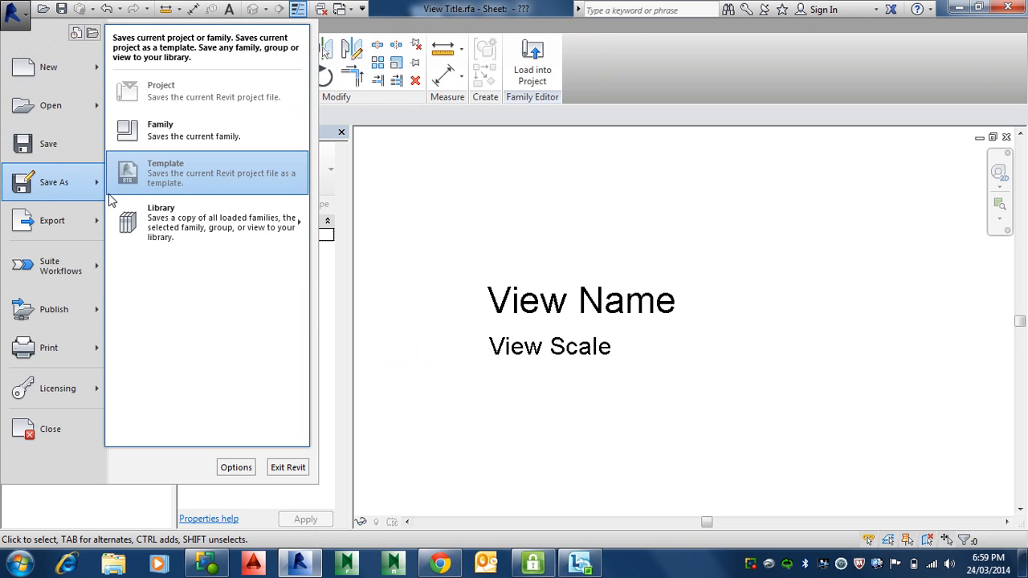
click(160, 130)
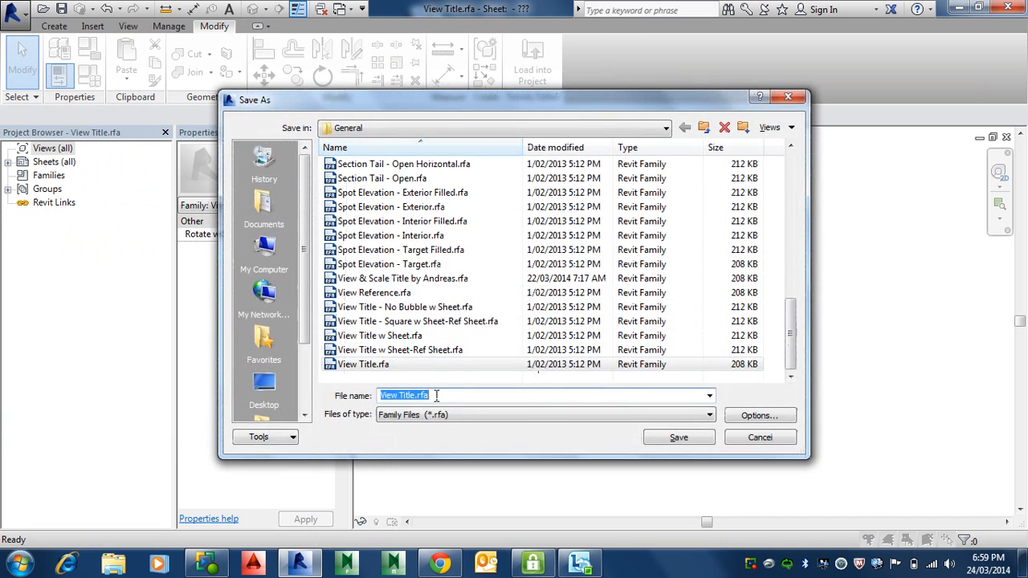
click(416, 395)
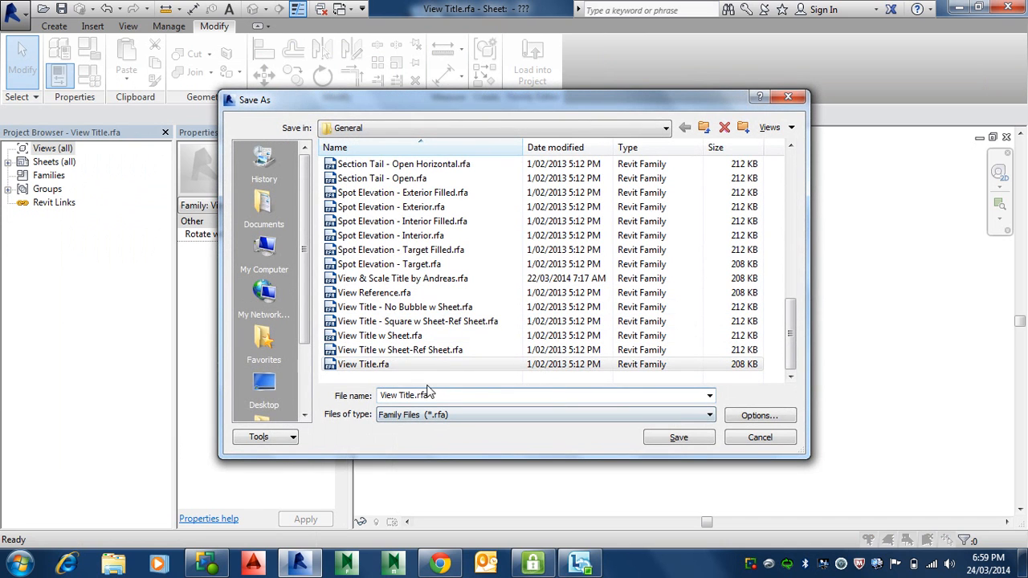
text(without bubble)
key(Return)
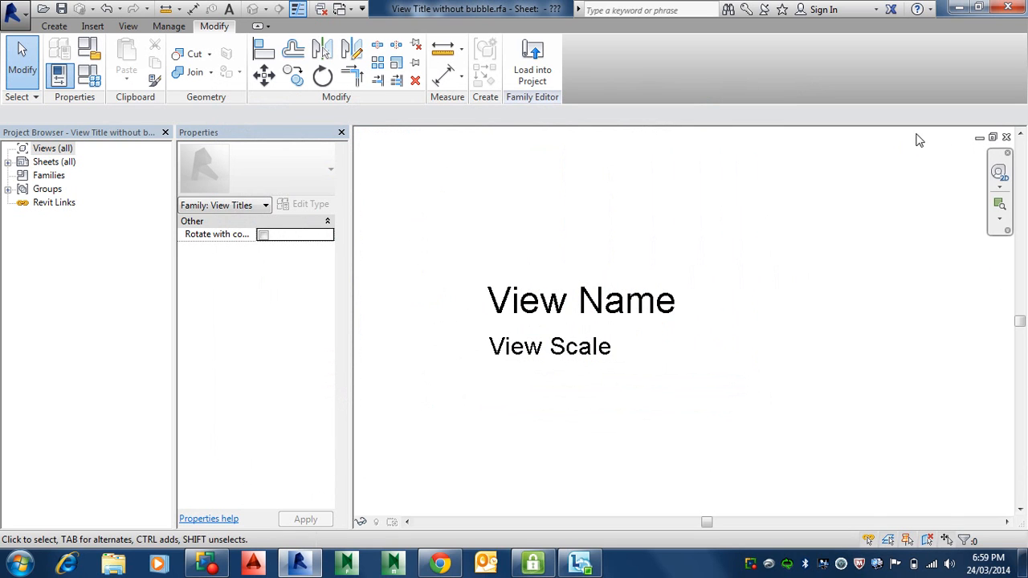
Load the bubble-free title family into the House Design project and select the Ground Floor viewport on sheet A102.
click(527, 74)
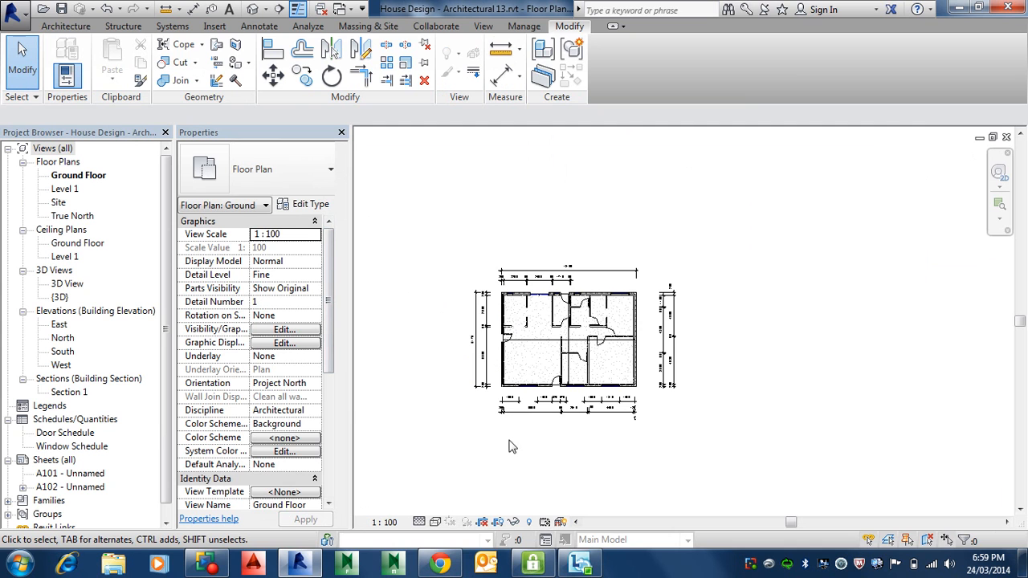
double_click(70, 487)
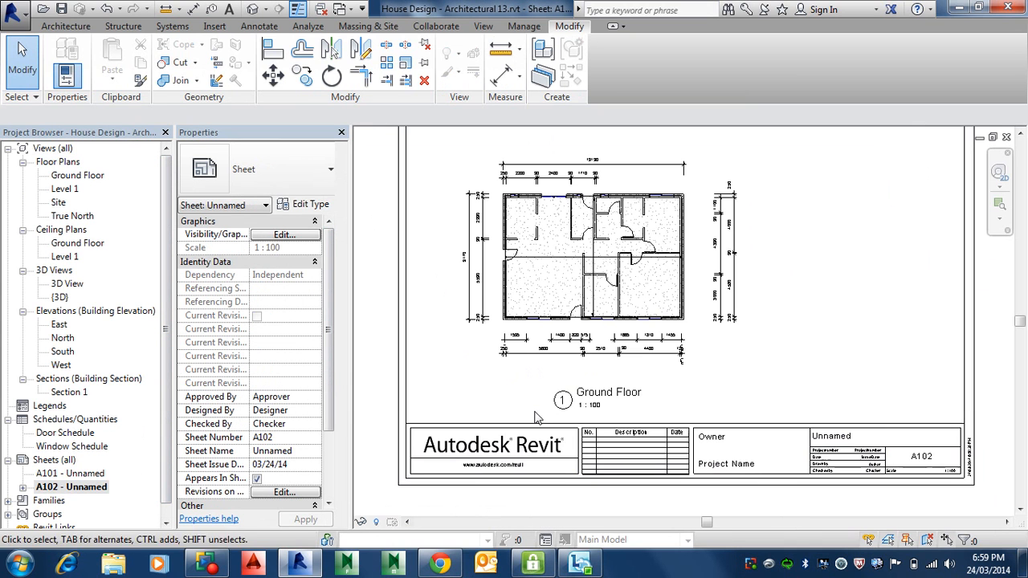
click(573, 402)
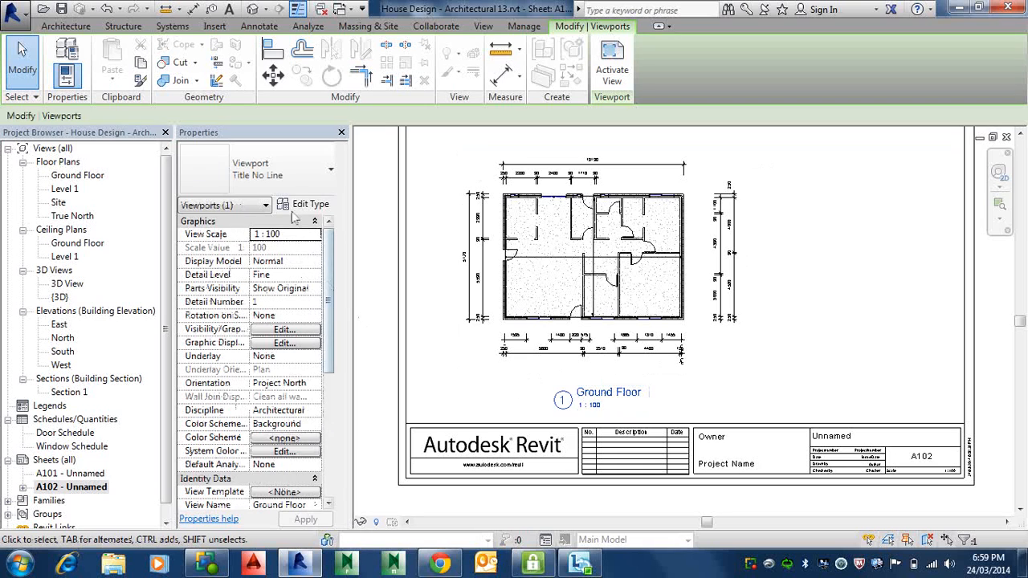
click(318, 176)
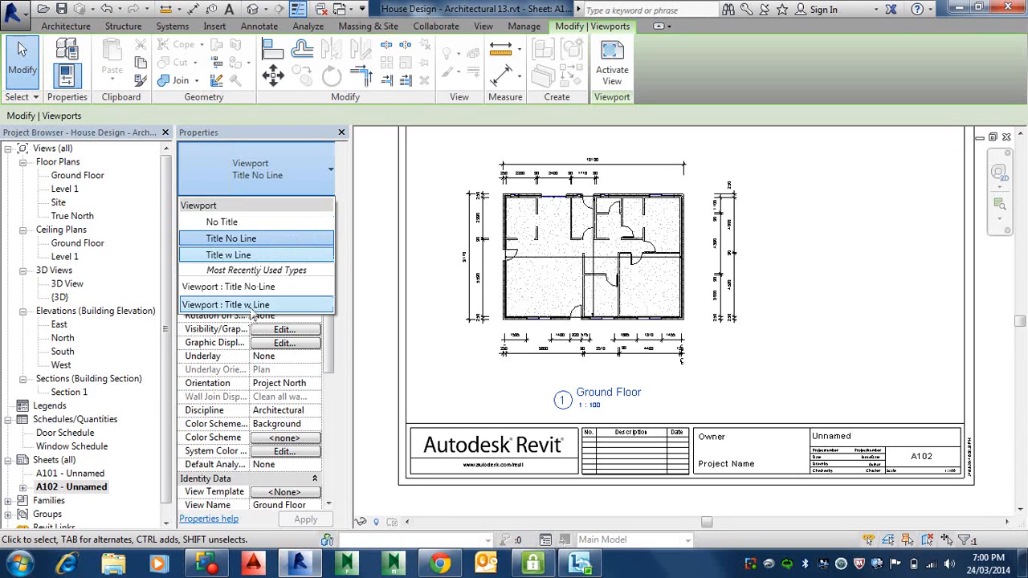
click(265, 244)
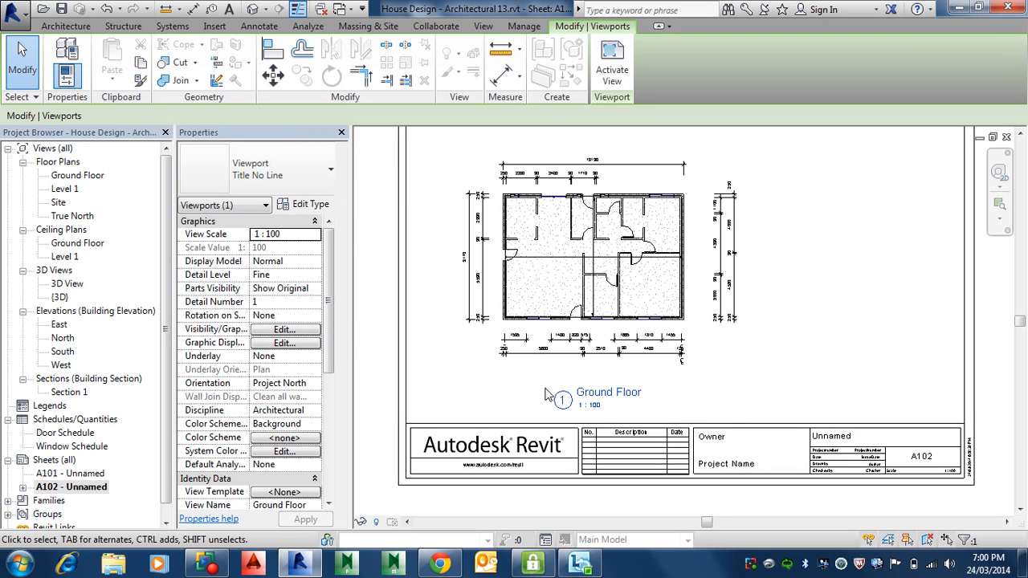
click(314, 205)
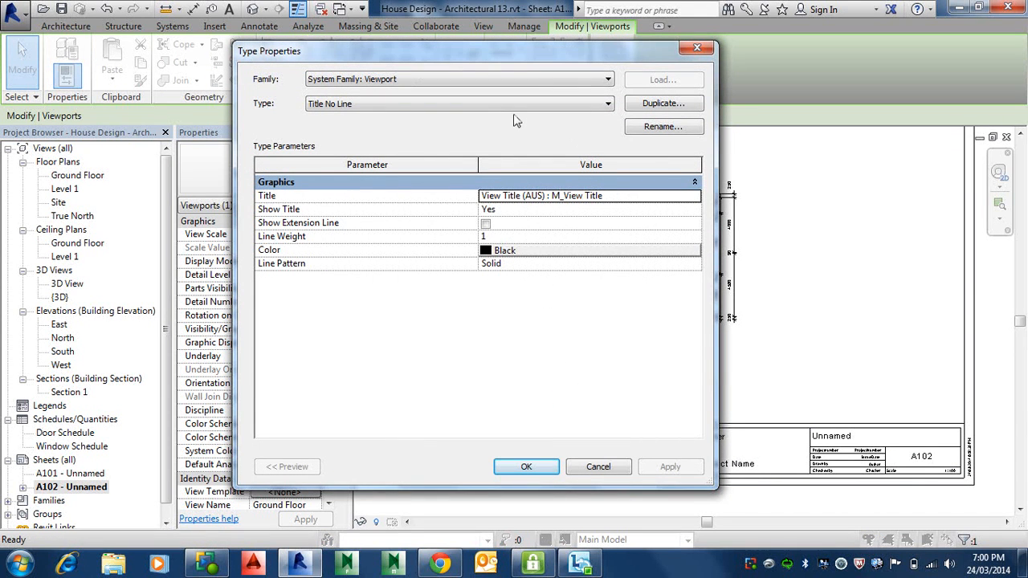
click(516, 107)
click(516, 107)
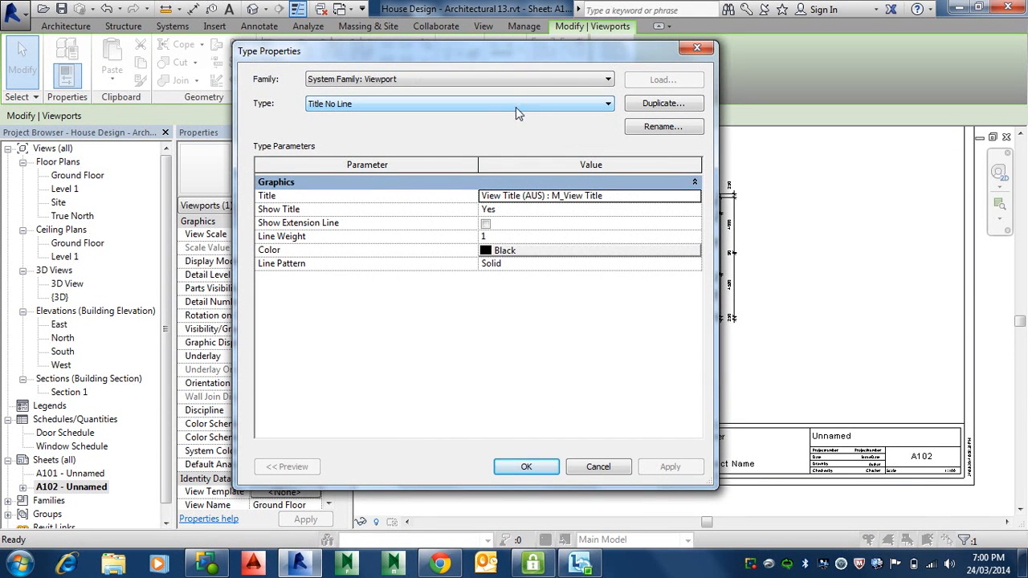
right_click(755, 564)
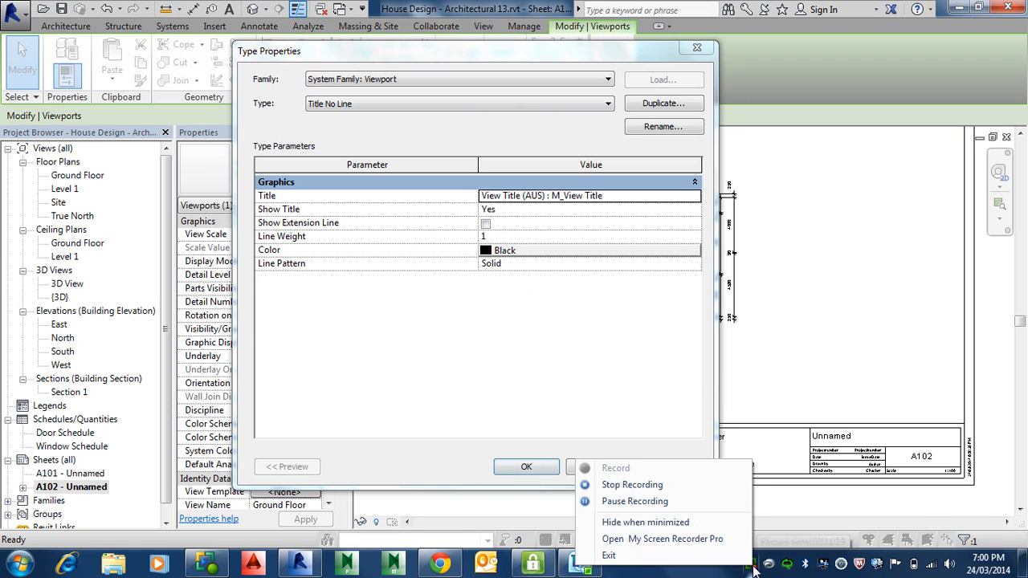
click(636, 503)
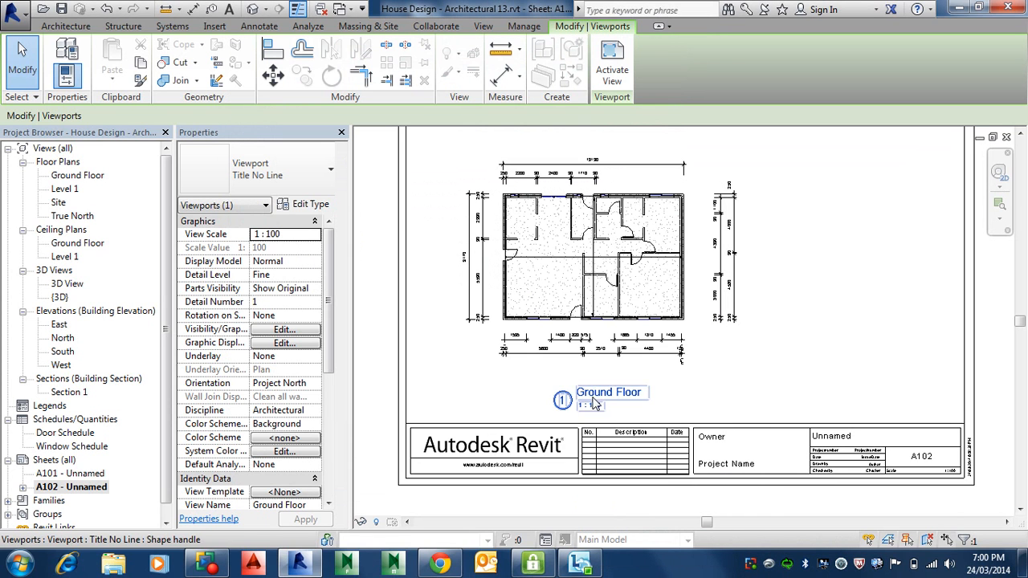
click(309, 204)
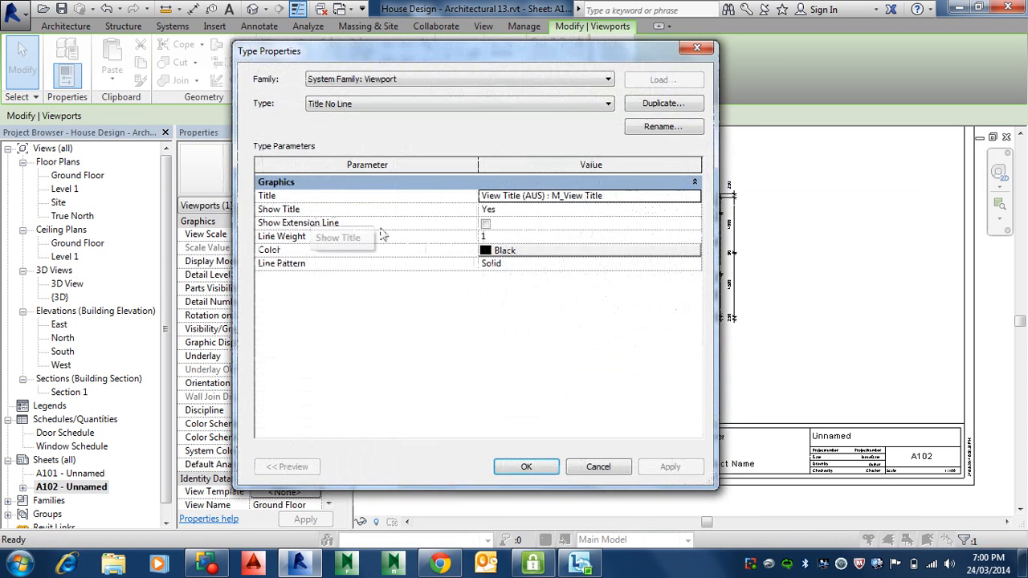
key(Escape)
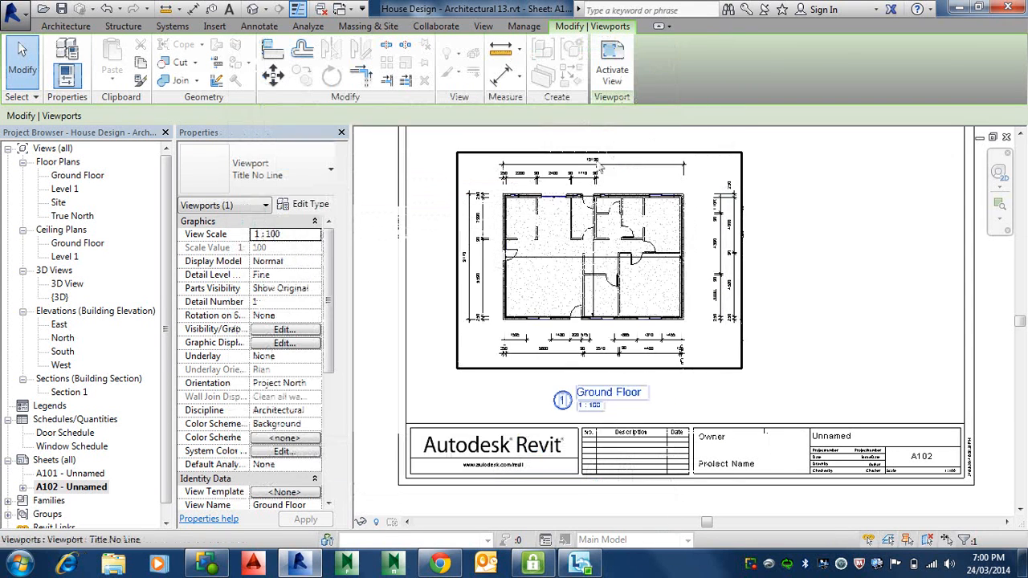
click(323, 182)
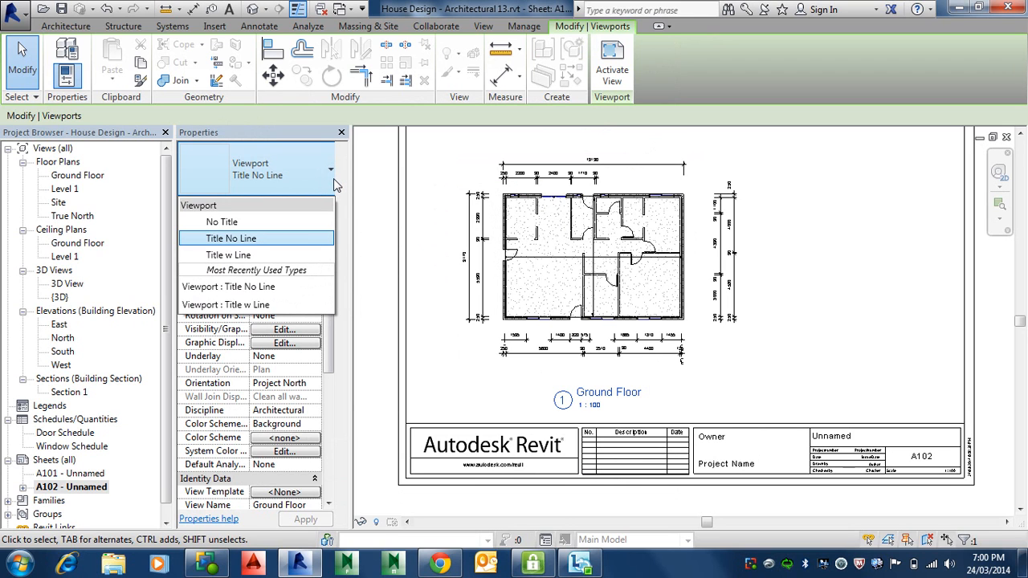
click(333, 181)
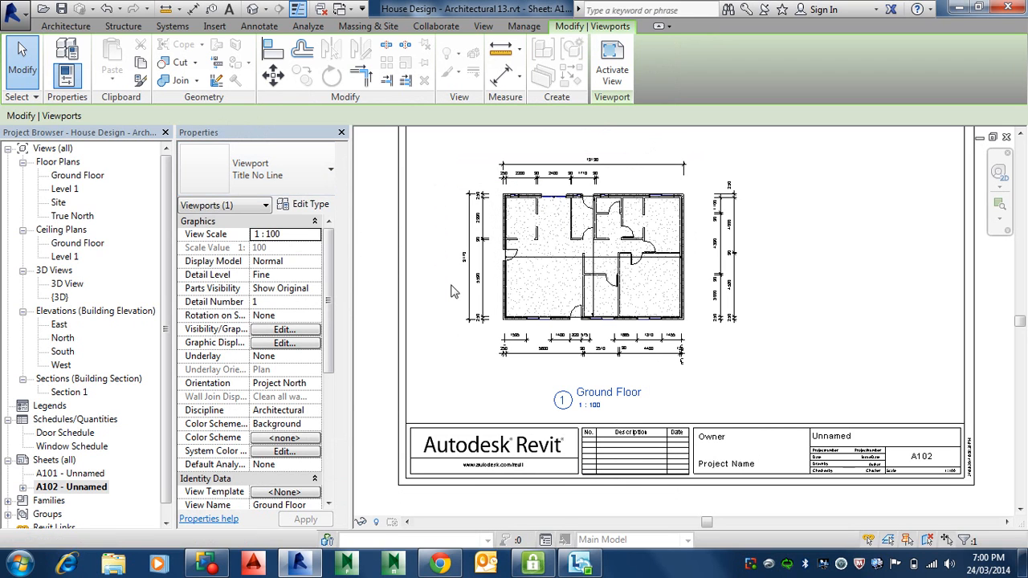
Set the Title parameter of the Ground Floor viewport's Title No Line type to View Title without bubble.
click(310, 204)
click(547, 198)
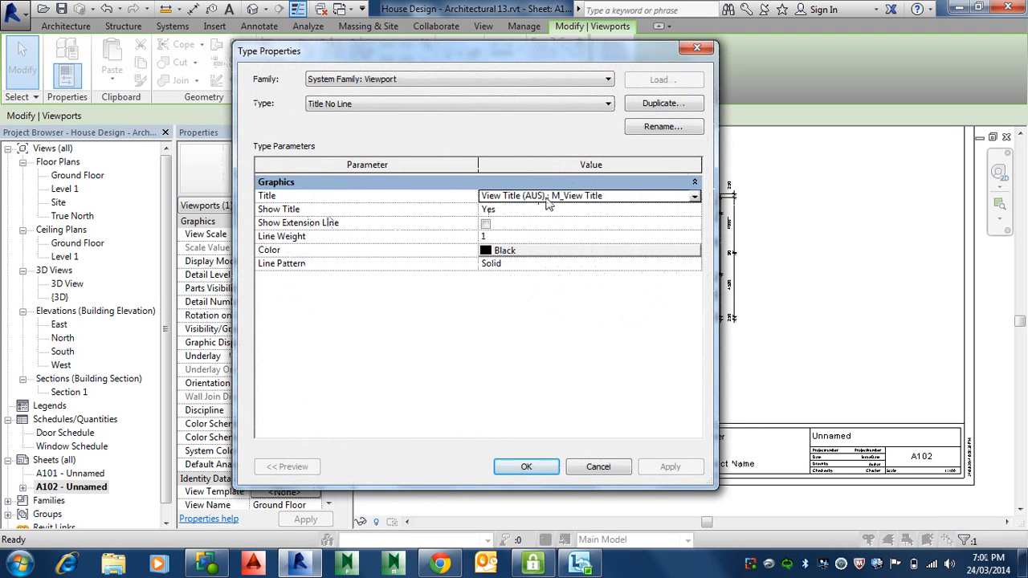
click(695, 197)
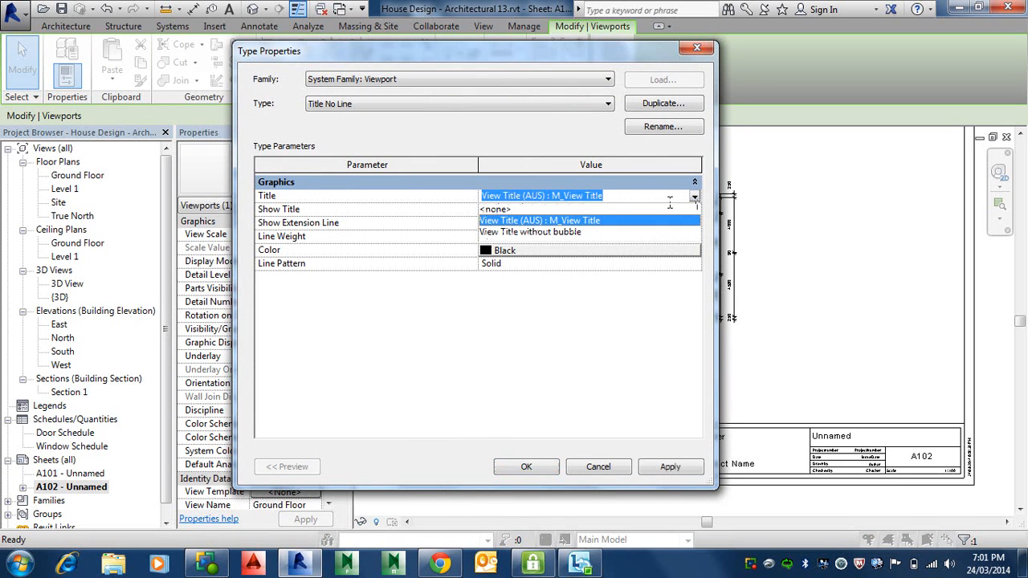
click(575, 232)
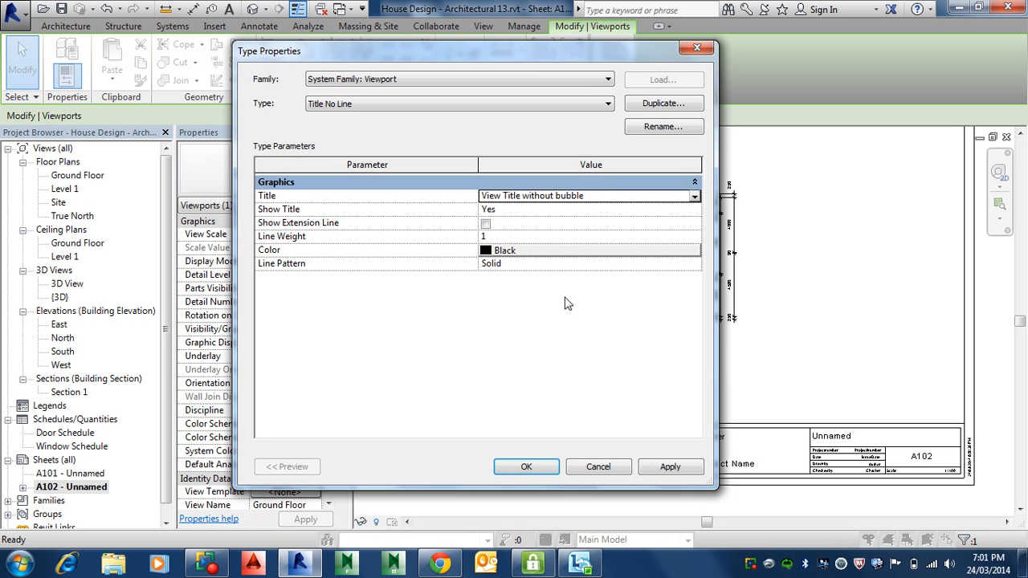
click(526, 468)
Move the Ground Floor view title beneath the lower dimensions, aligned with the house plan's left edge, and deselect the viewport.
scroll(618, 421, up, 3)
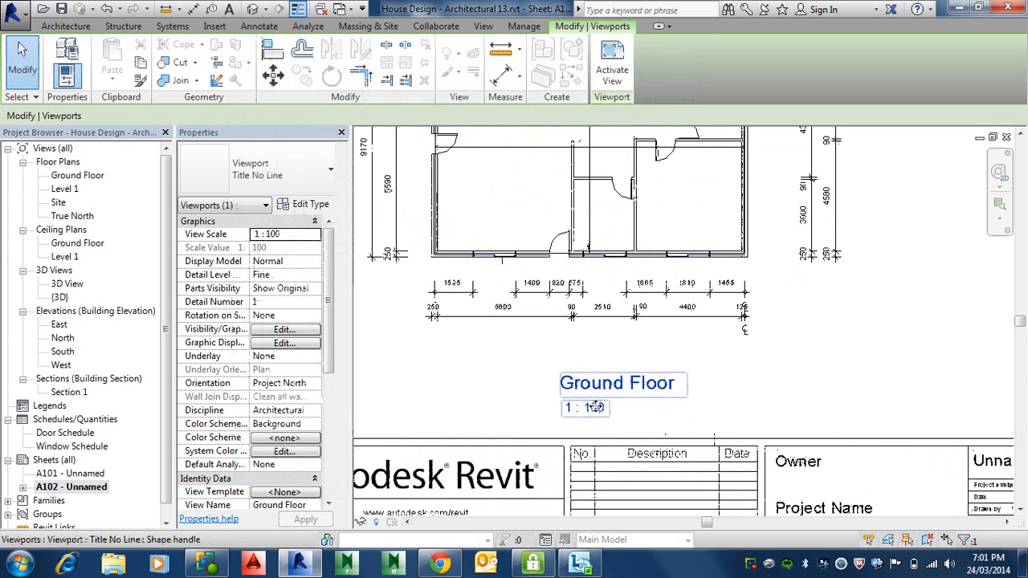
drag(608, 407, 486, 384)
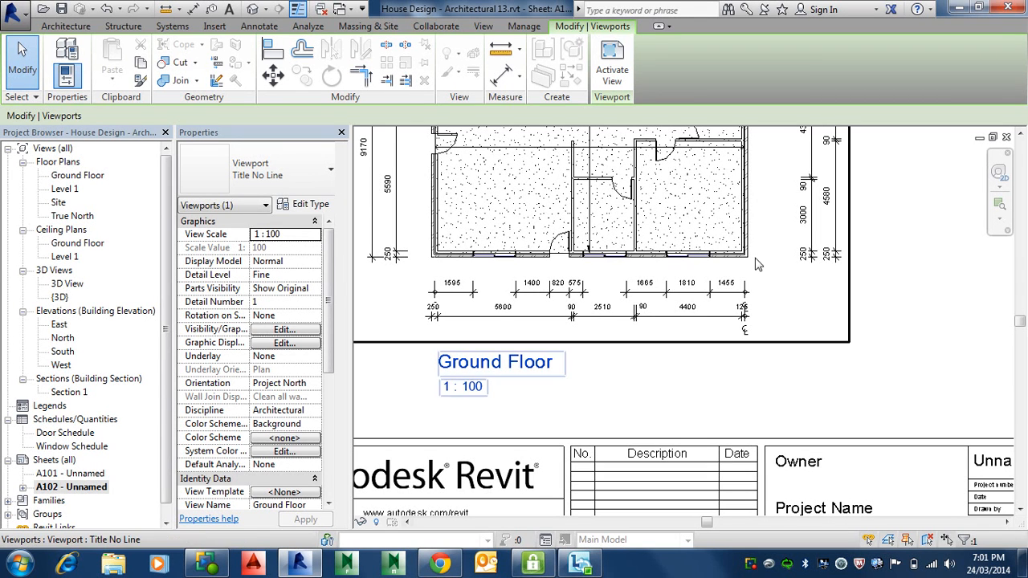
click(877, 331)
scroll(839, 338, down, 3)
scroll(839, 338, down, 2)
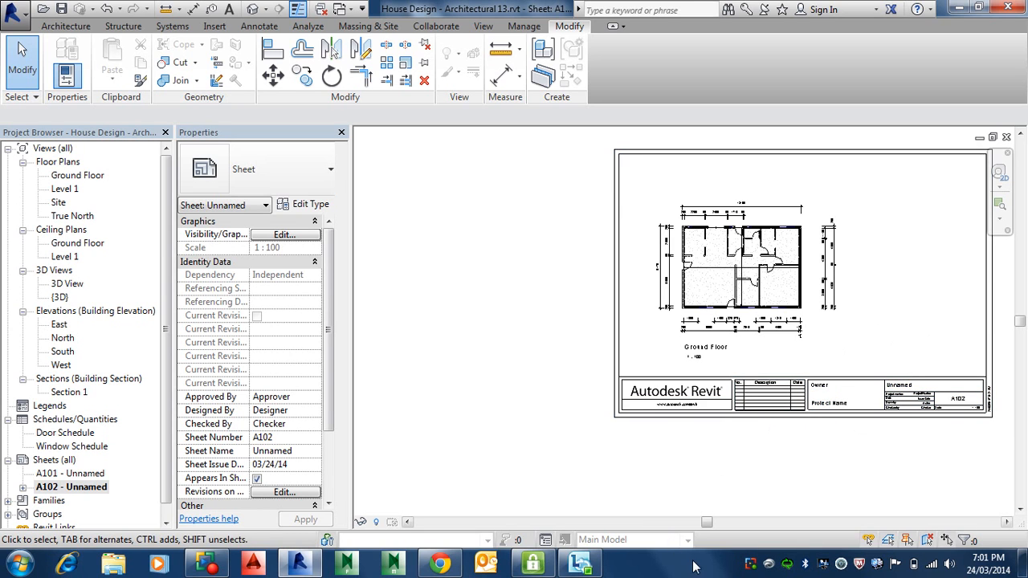
right_click(755, 566)
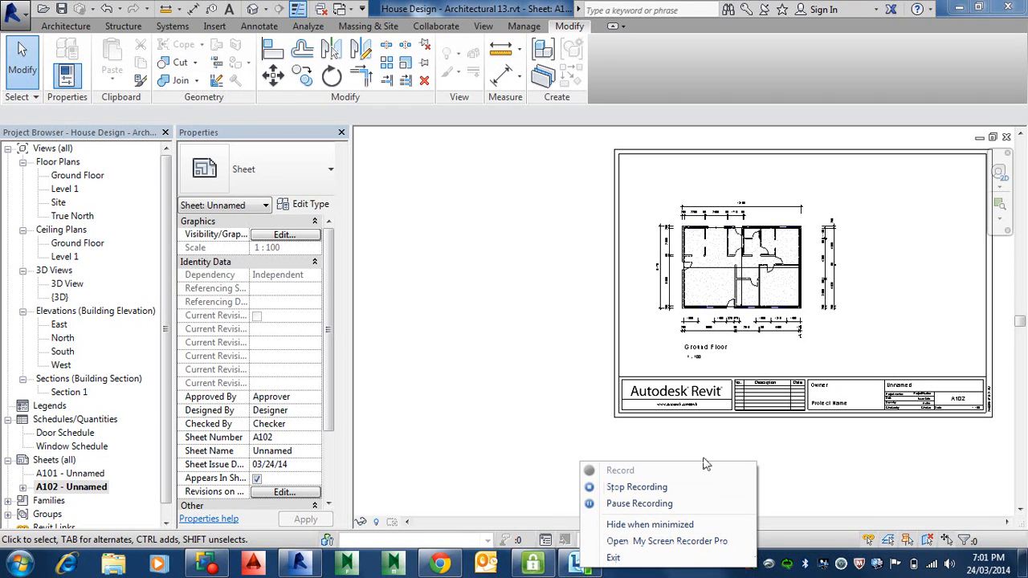